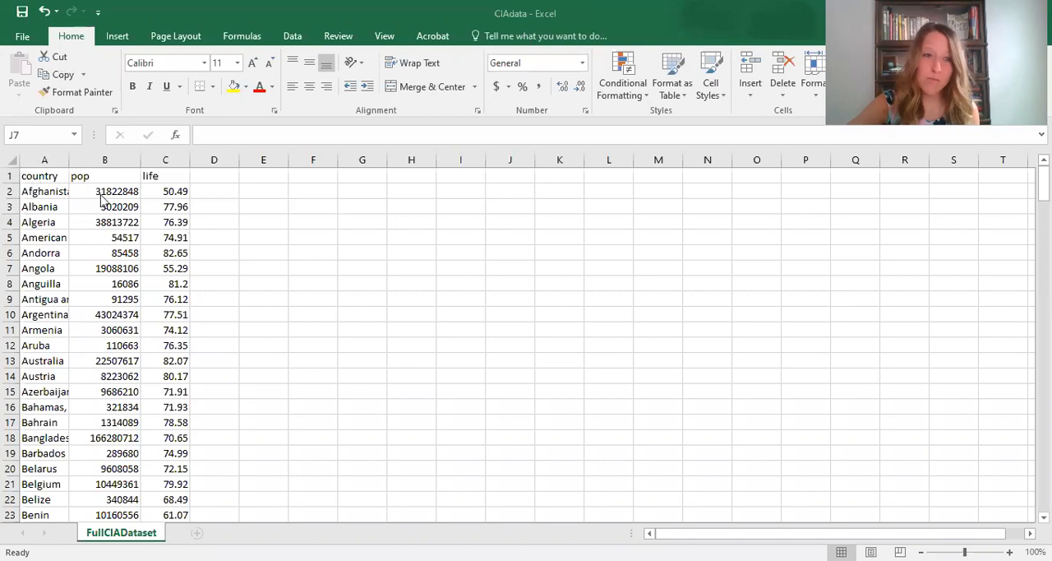
# - Examine the country, pop and life columns of the CIAdata workbook and look through its rows
pyautogui.click(65, 179)
pyautogui.click(113, 183)
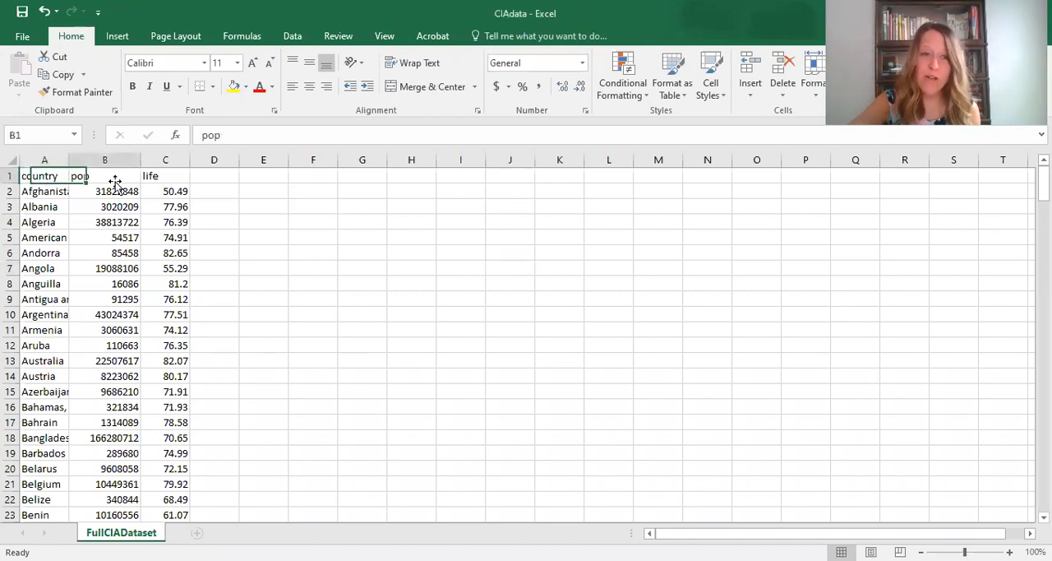
pyautogui.click(166, 176)
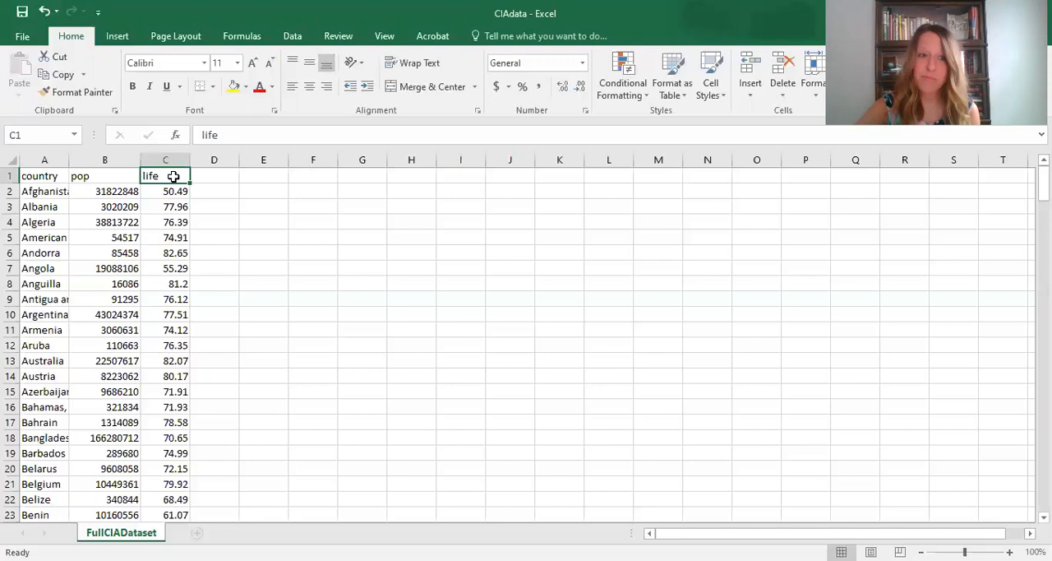
pyautogui.scroll(-3, 133, 346)
pyautogui.scroll(-2, 133, 346)
pyautogui.scroll(5, 133, 346)
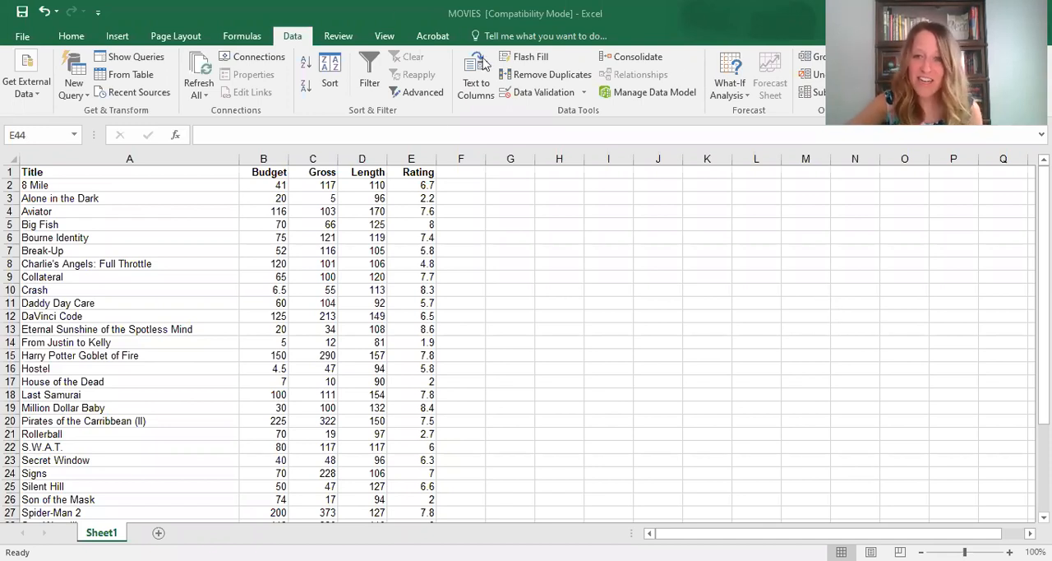
# - Review the Title, Budget, Gross, Length and Rating column headings in the MOVIES workbook
pyautogui.scroll(-1, 216, 268)
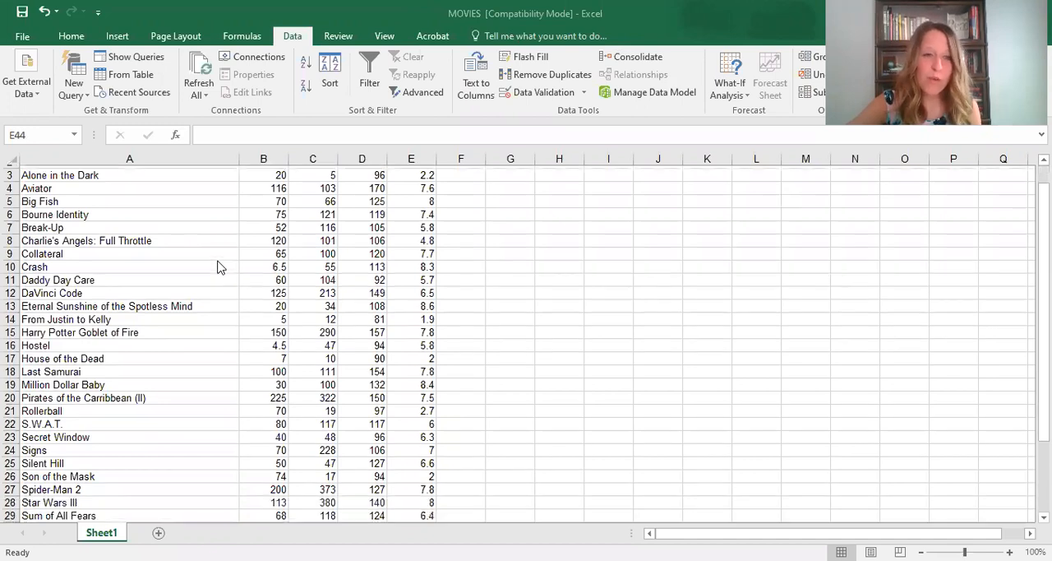
pyautogui.scroll(1, 218, 265)
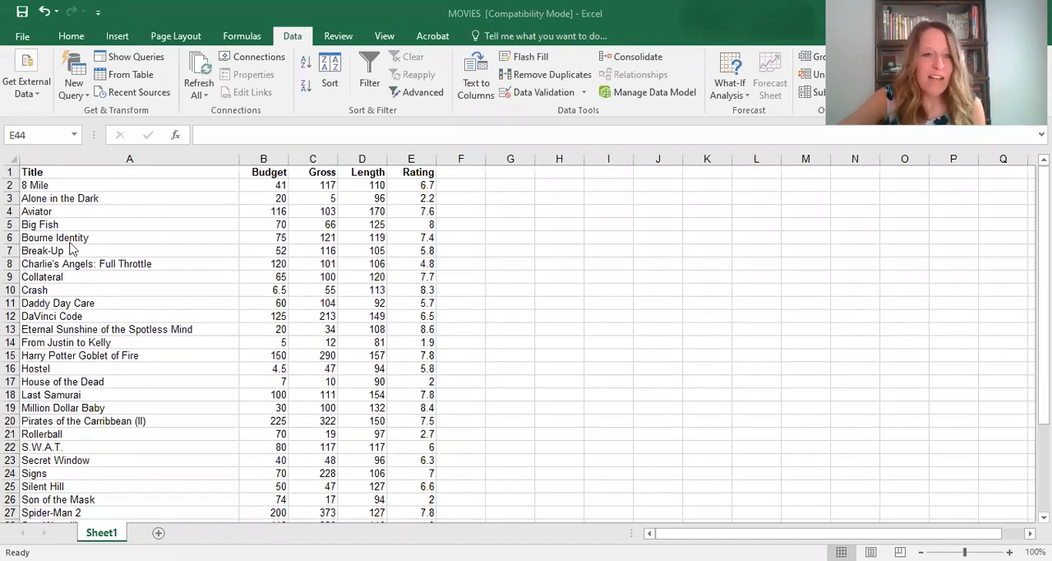
pyautogui.click(57, 172)
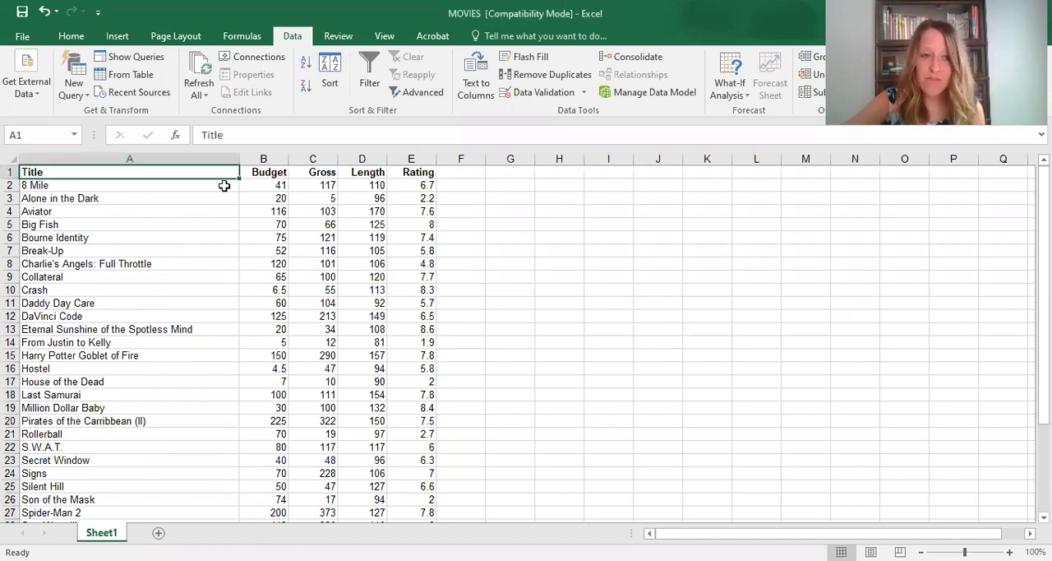
pyautogui.click(260, 184)
pyautogui.click(263, 172)
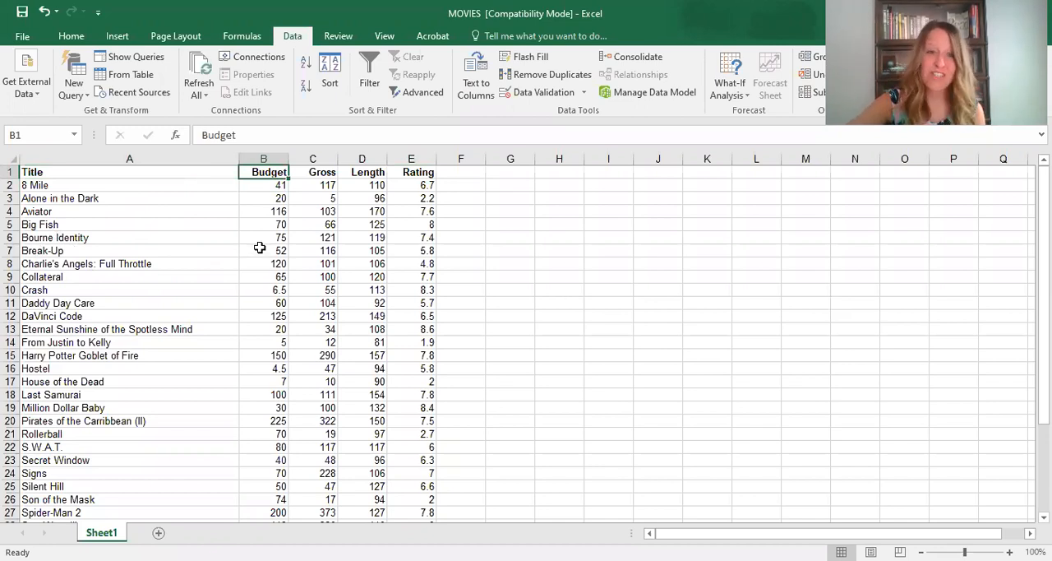
pyautogui.click(279, 186)
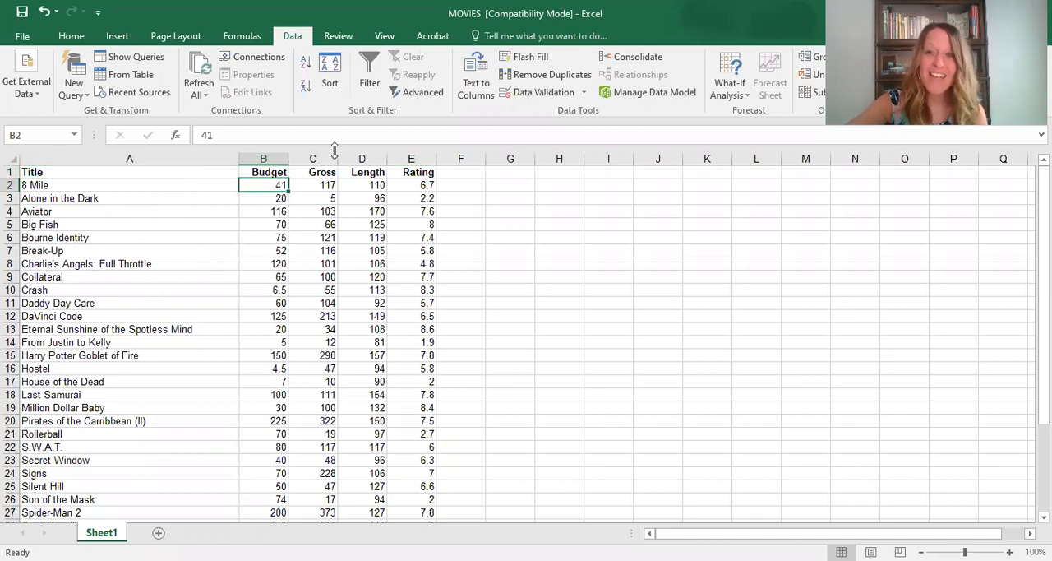
pyautogui.click(322, 173)
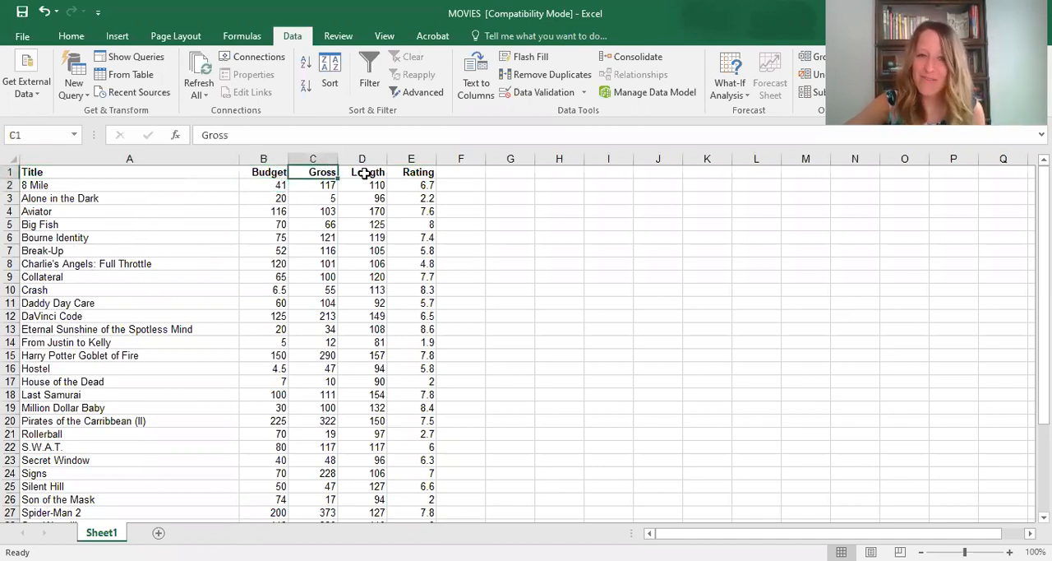
pyautogui.click(374, 174)
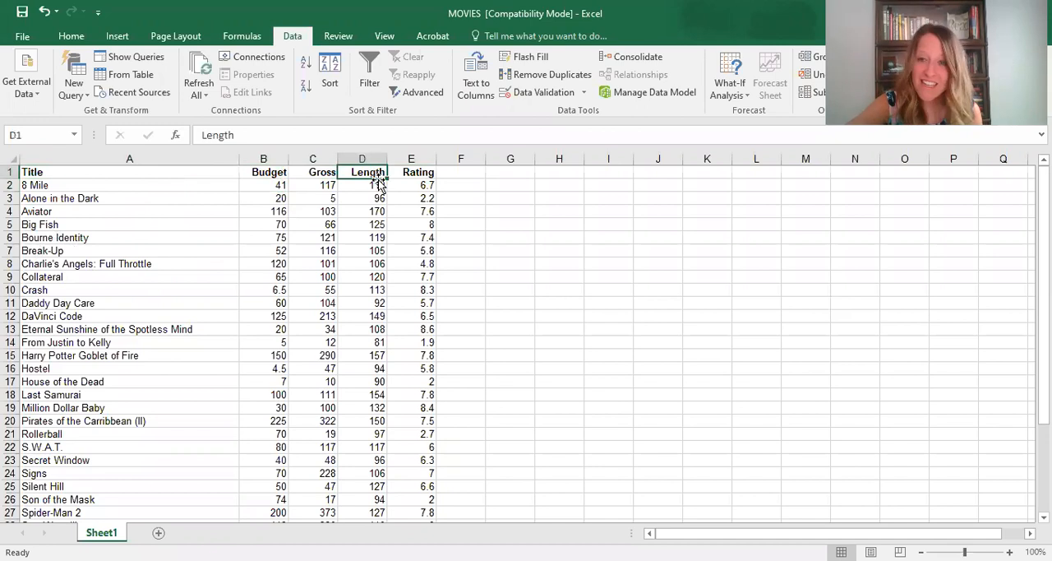
pyautogui.click(426, 174)
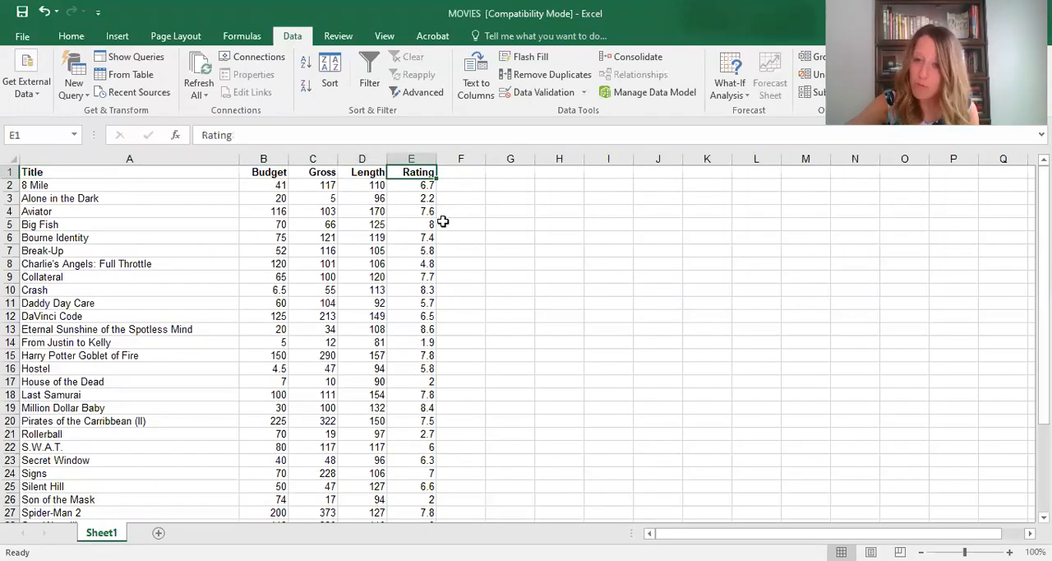
# - Look through the movie records from the first title to the end of the list
pyautogui.scroll(-4, 406, 258)
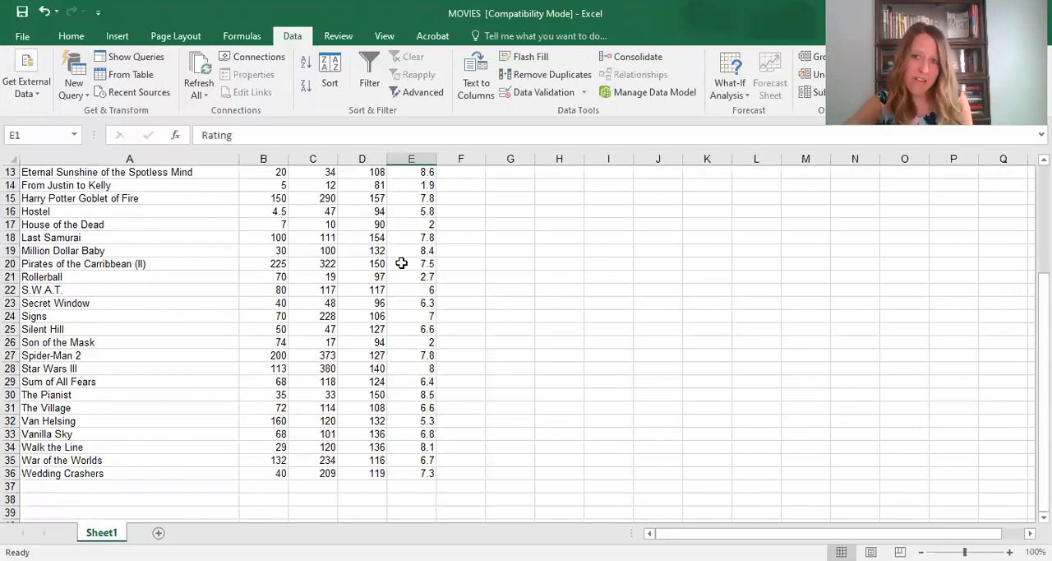
pyautogui.scroll(-2, 401, 263)
pyautogui.scroll(6, 403, 263)
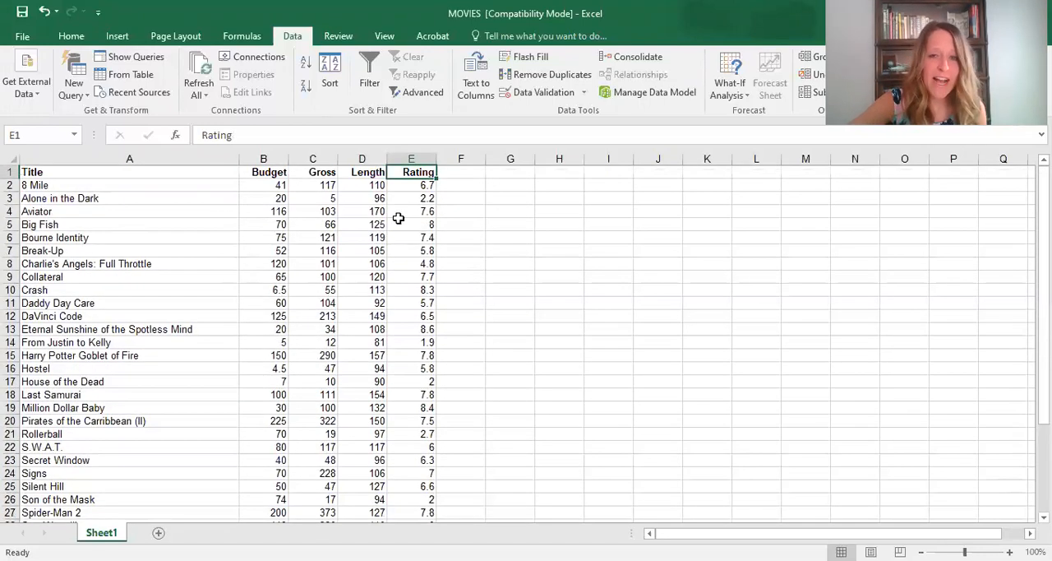
pyautogui.scroll(-4, 266, 293)
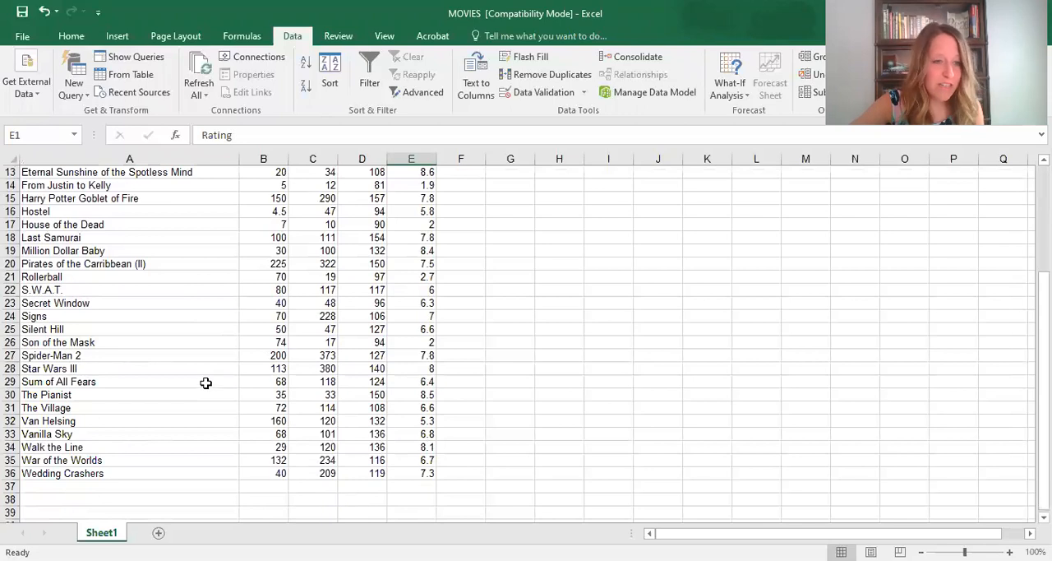
pyautogui.scroll(4, 91, 444)
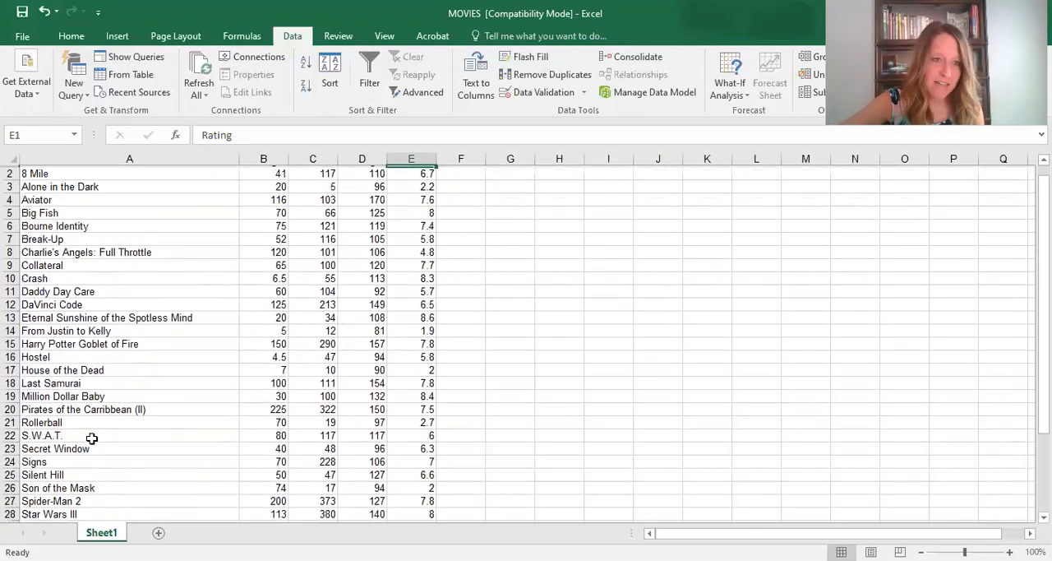
pyautogui.scroll(1, 91, 439)
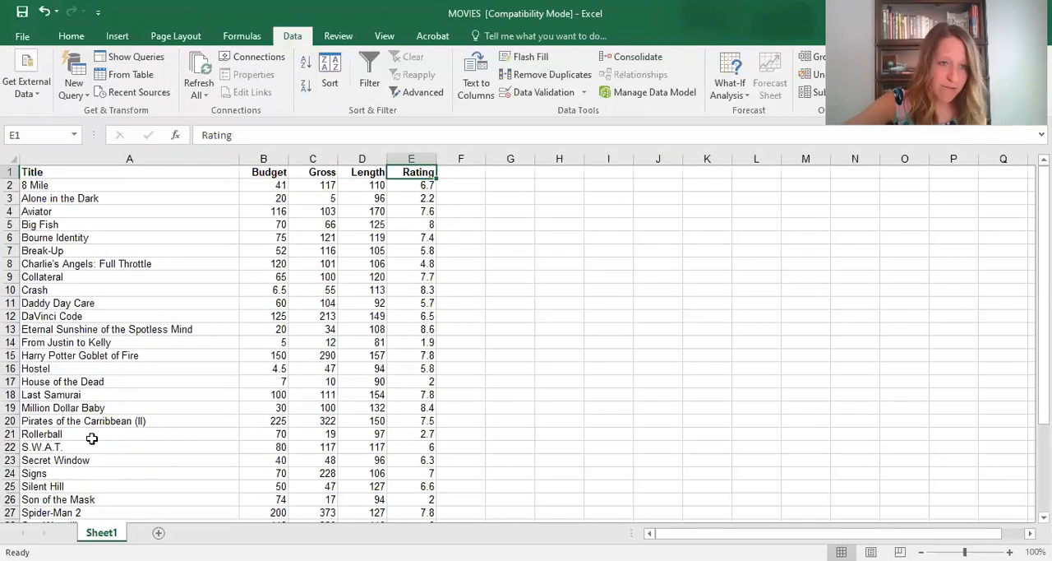
# - Inspect heading row 1 and the last movie record in row 36 to determine how many movies are listed
pyautogui.click(11, 171)
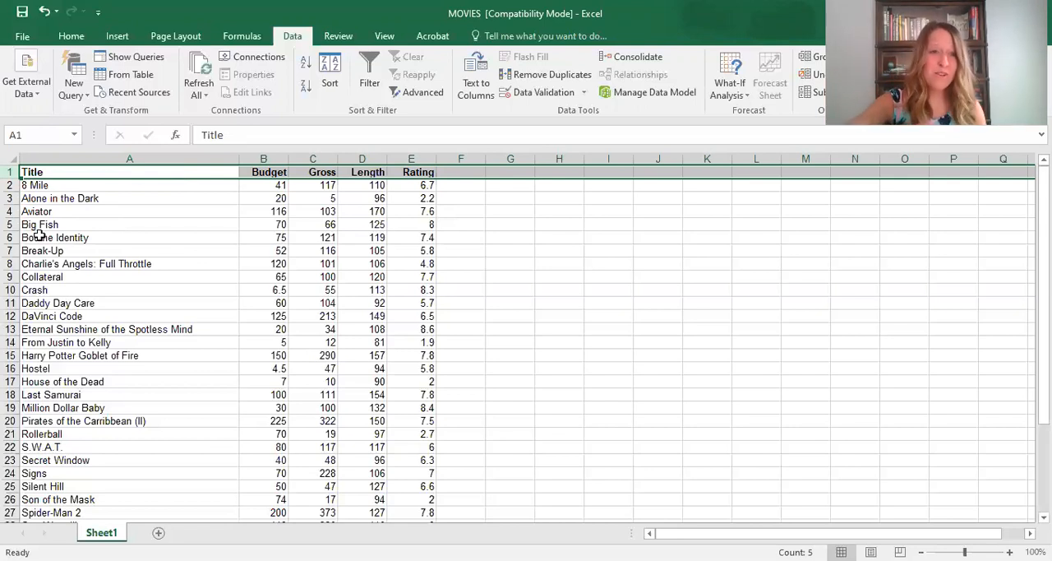
pyautogui.scroll(-6, 74, 301)
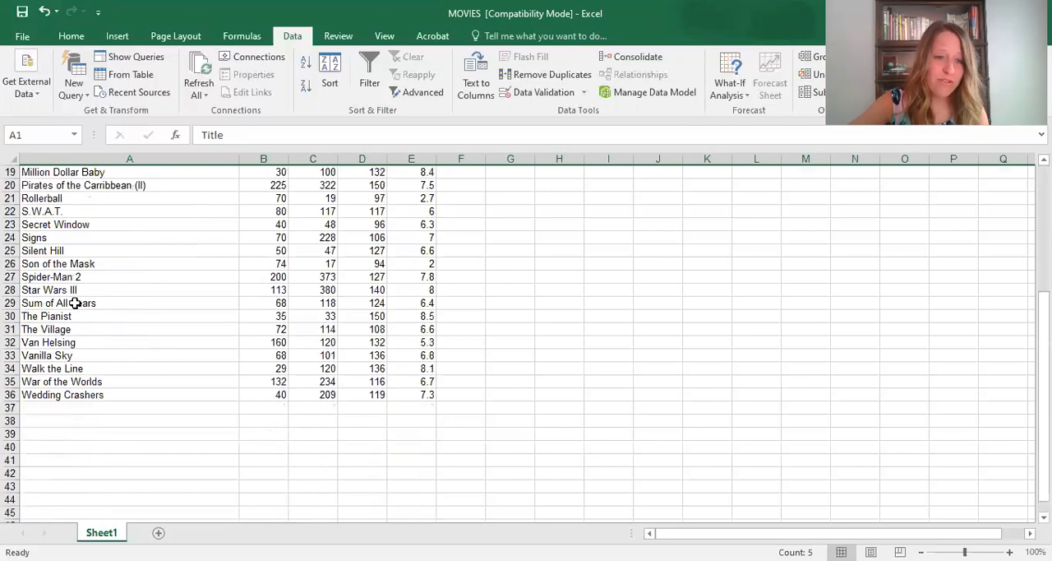
pyautogui.click(12, 395)
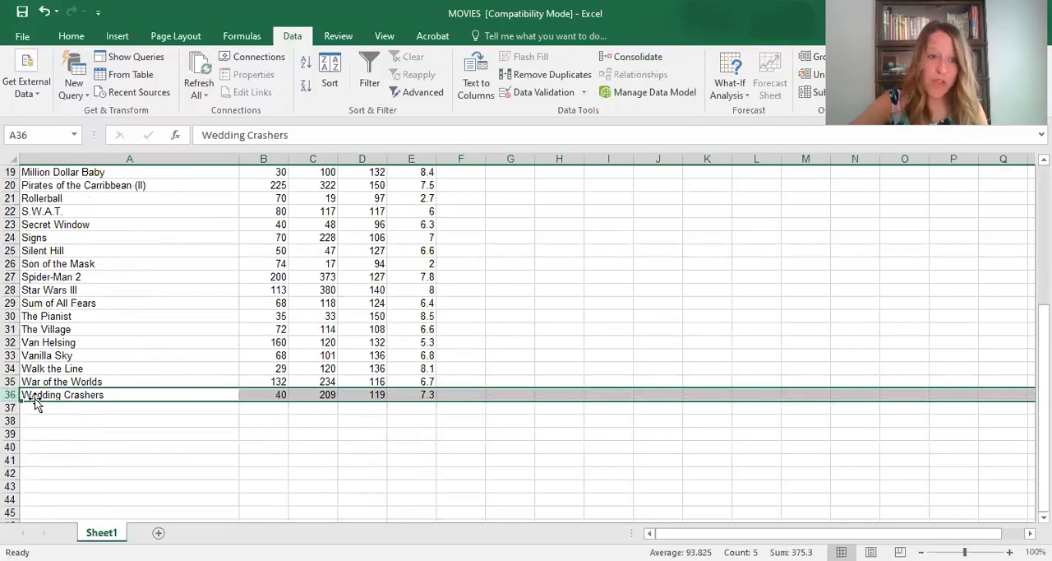
pyautogui.scroll(3, 43, 382)
pyautogui.scroll(3, 42, 381)
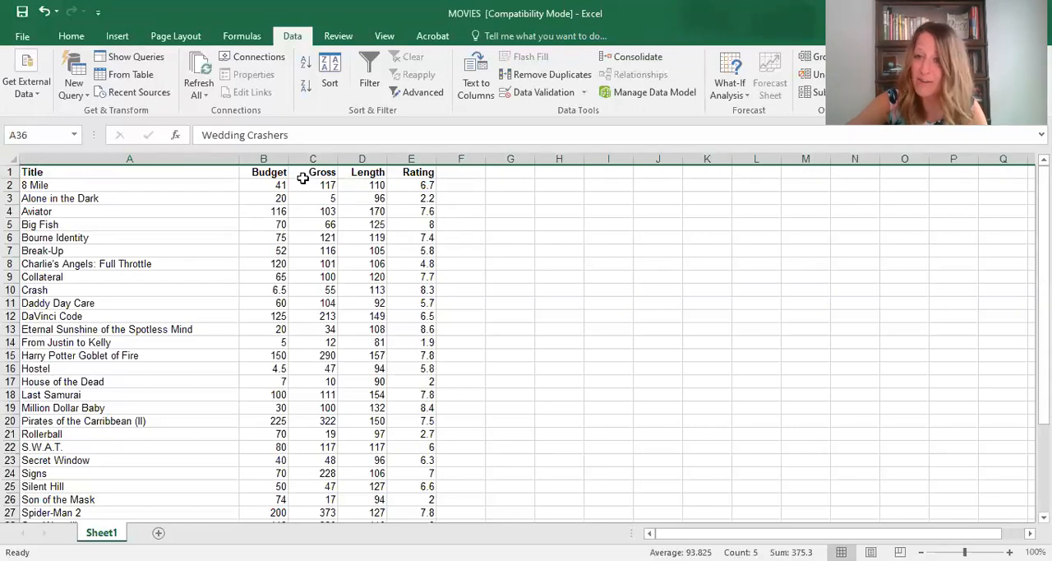
pyautogui.scroll(-3, 139, 469)
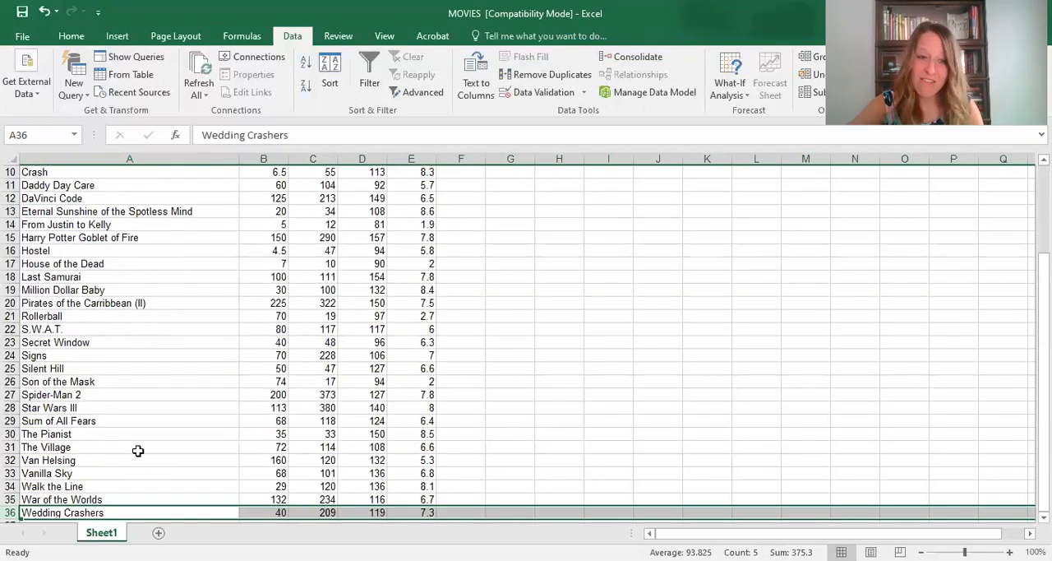
pyautogui.scroll(-1, 138, 452)
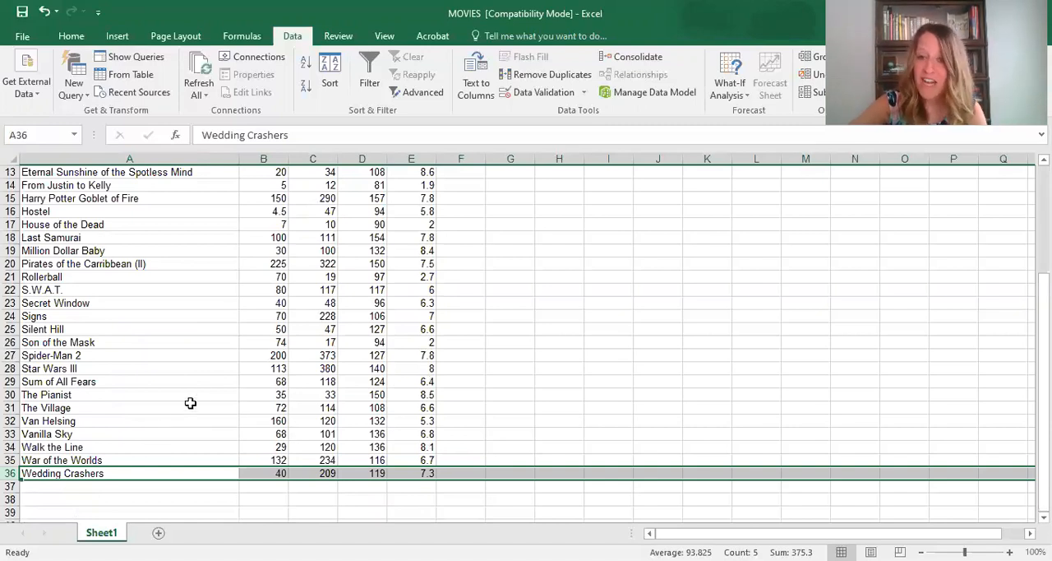
pyautogui.scroll(1, 203, 394)
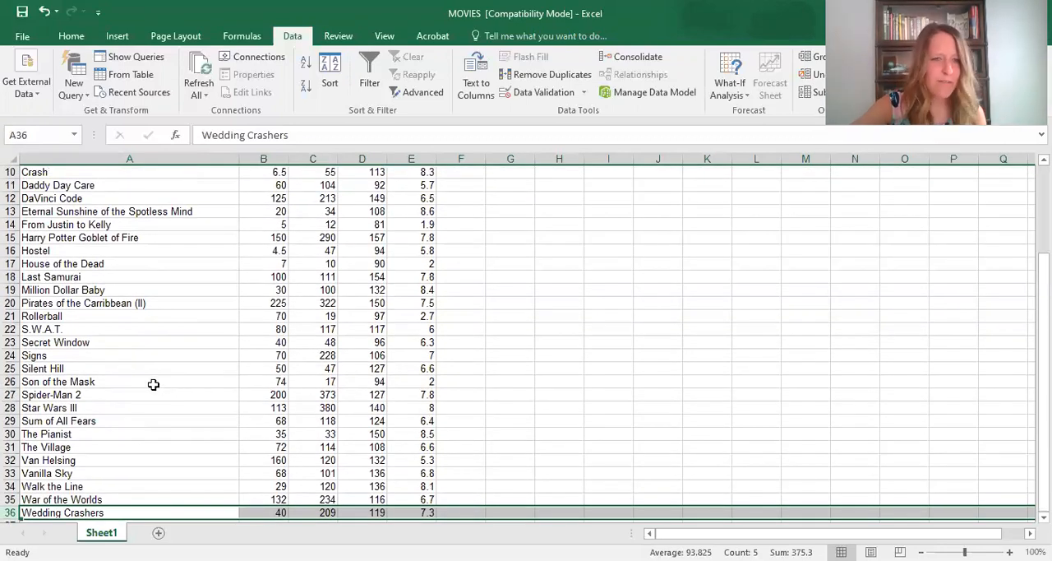
pyautogui.scroll(3, 153, 382)
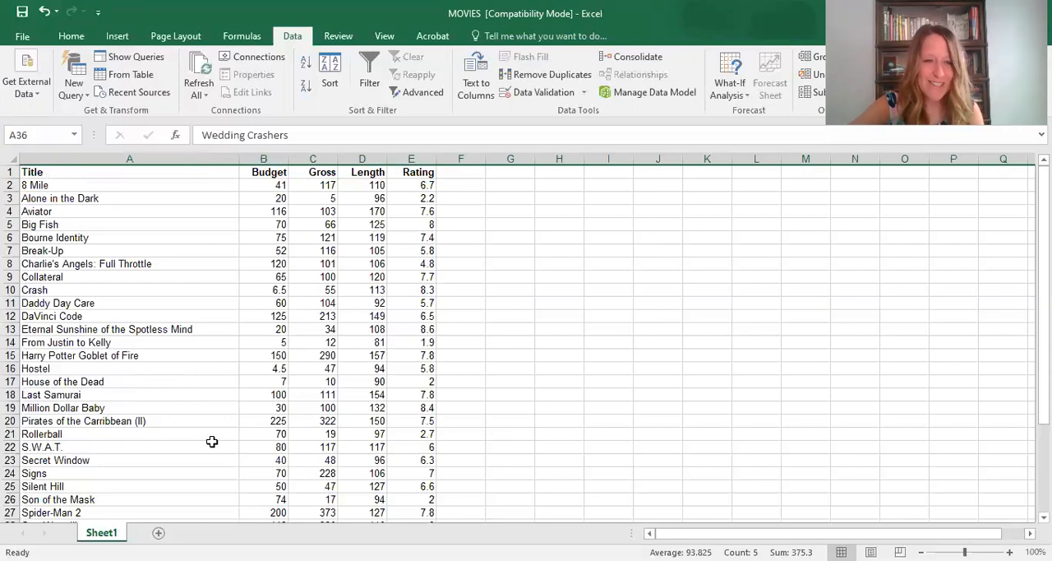
pyautogui.scroll(-1, 211, 443)
pyautogui.scroll(-3, 215, 407)
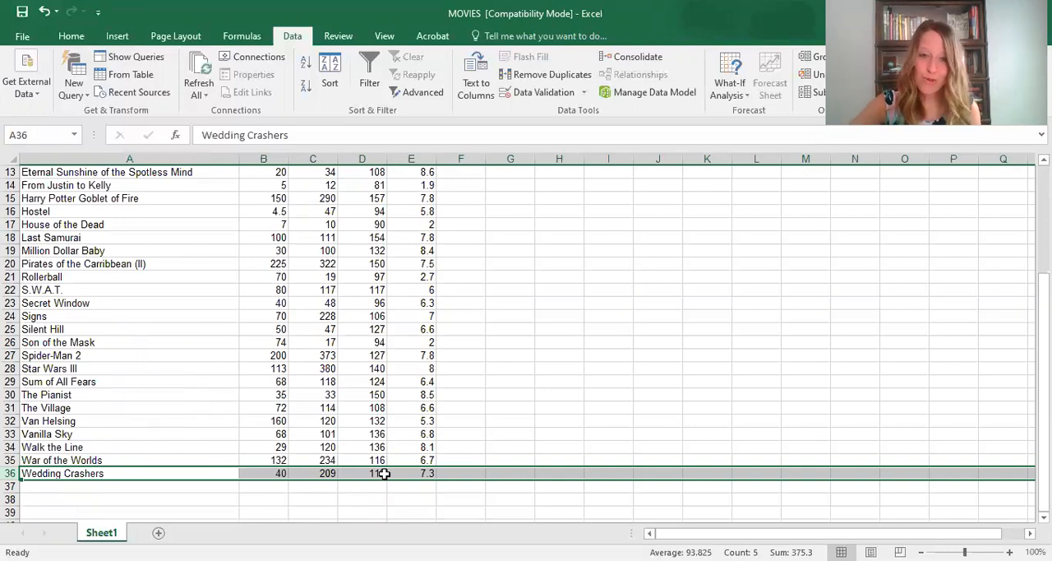
# - Enter the formula =AVERAGE(B2:B36) in cell B37, below the last Budget value
pyautogui.click(271, 484)
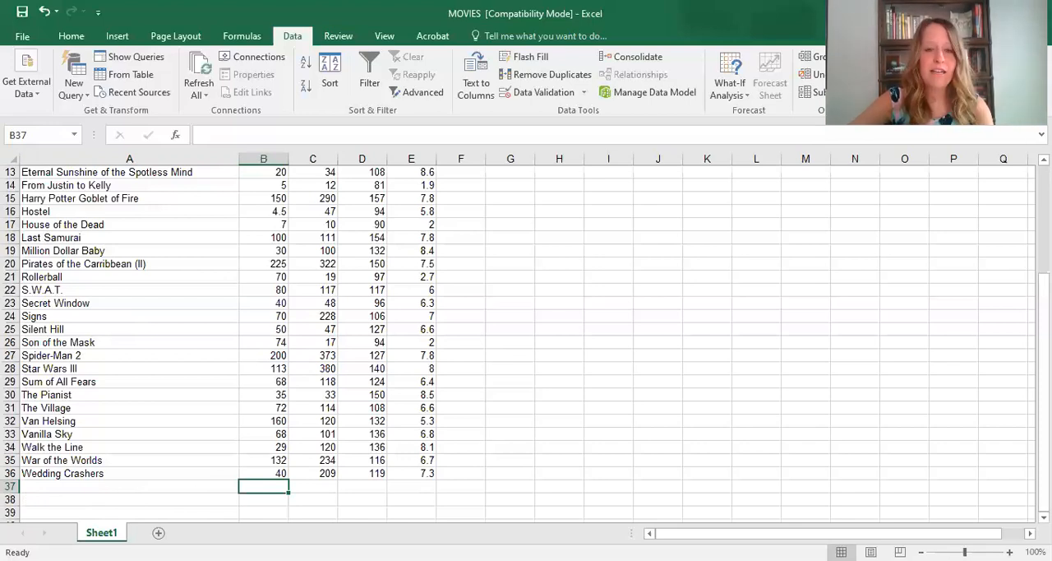
pyautogui.write('=')
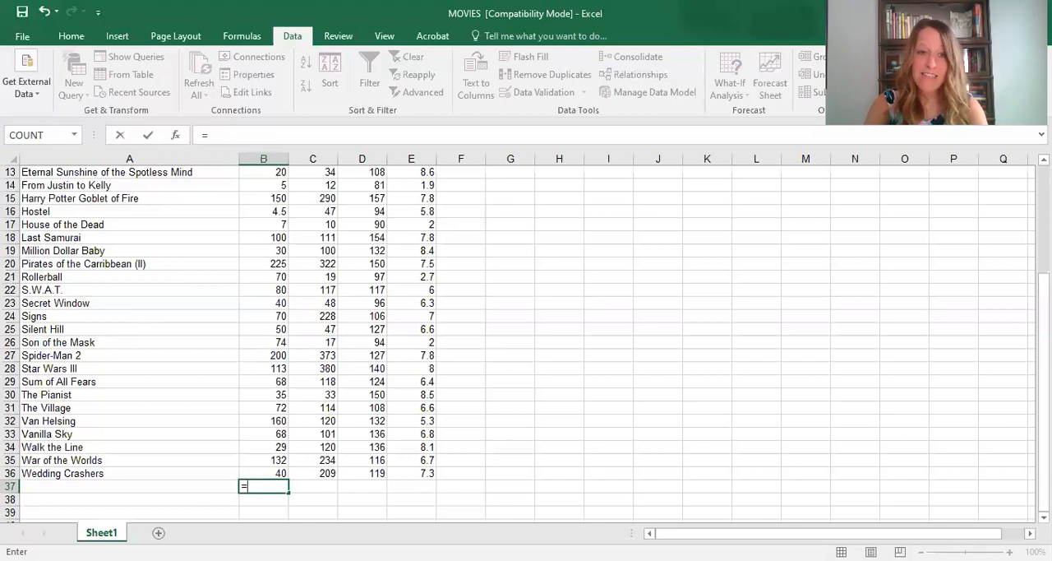
pyautogui.scroll(4, 309, 460)
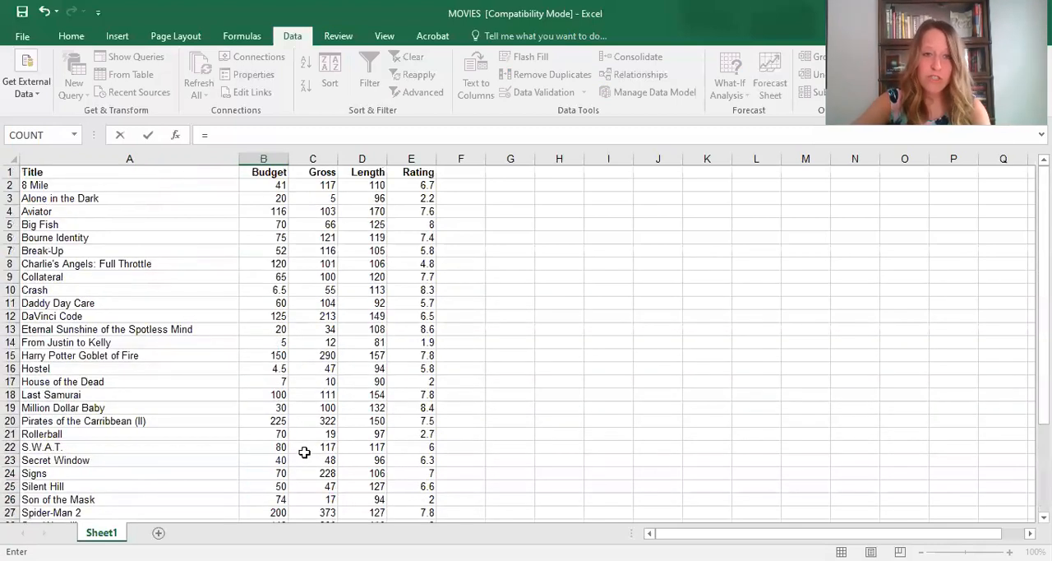
pyautogui.scroll(-2, 282, 424)
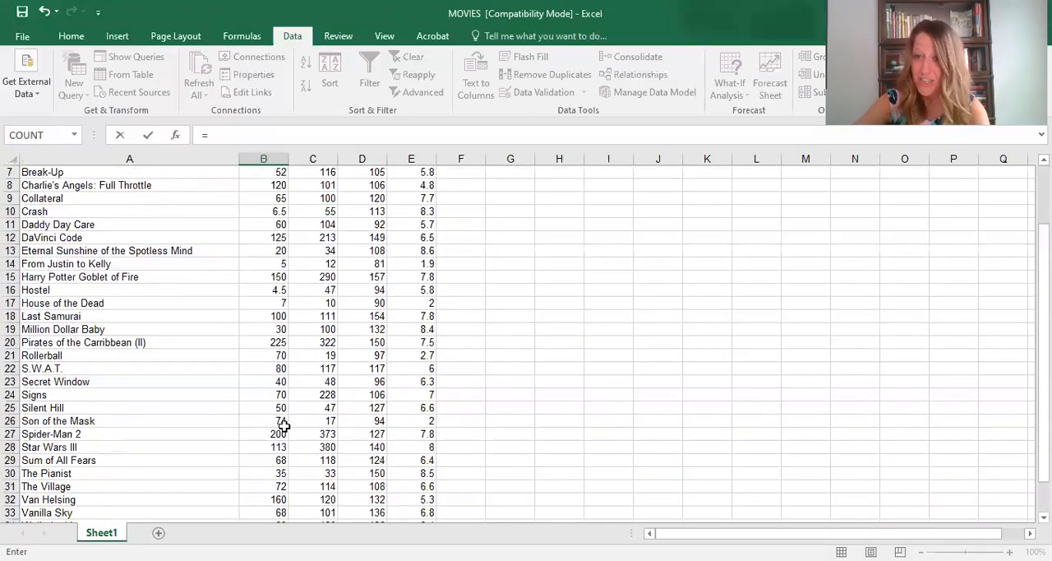
pyautogui.scroll(-2, 282, 423)
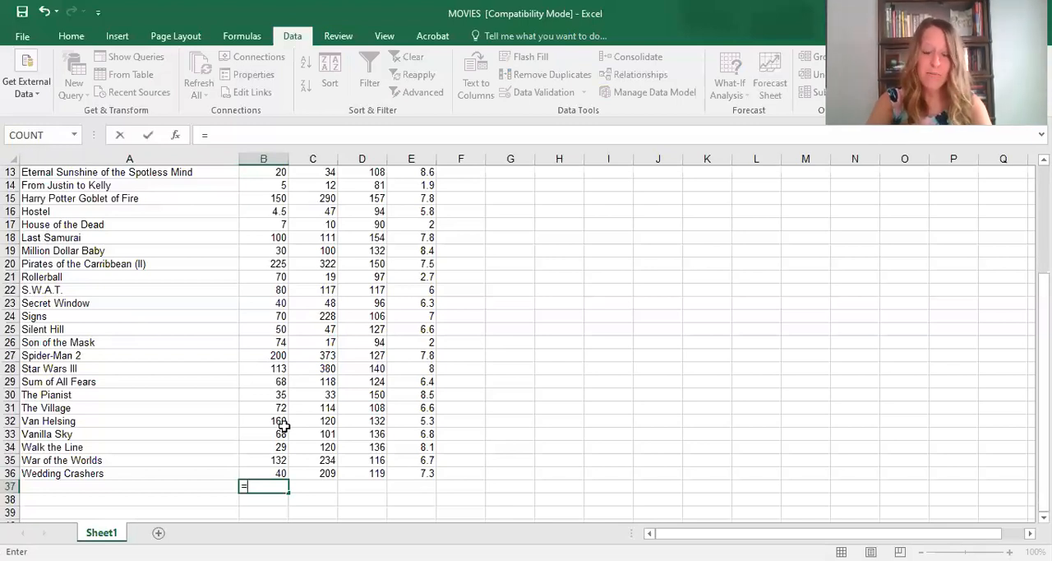
pyautogui.write('aver')
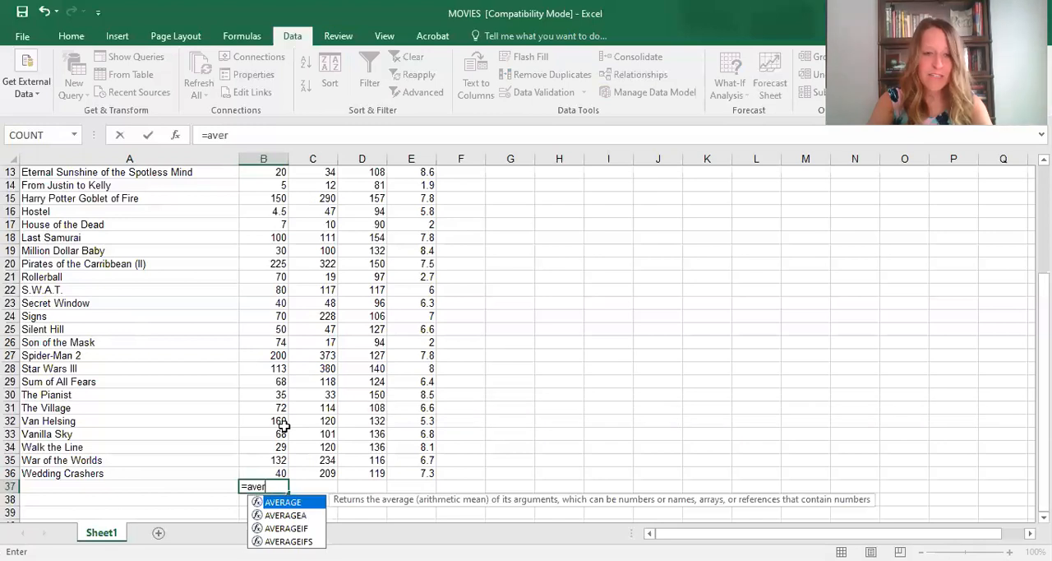
pyautogui.write('age')
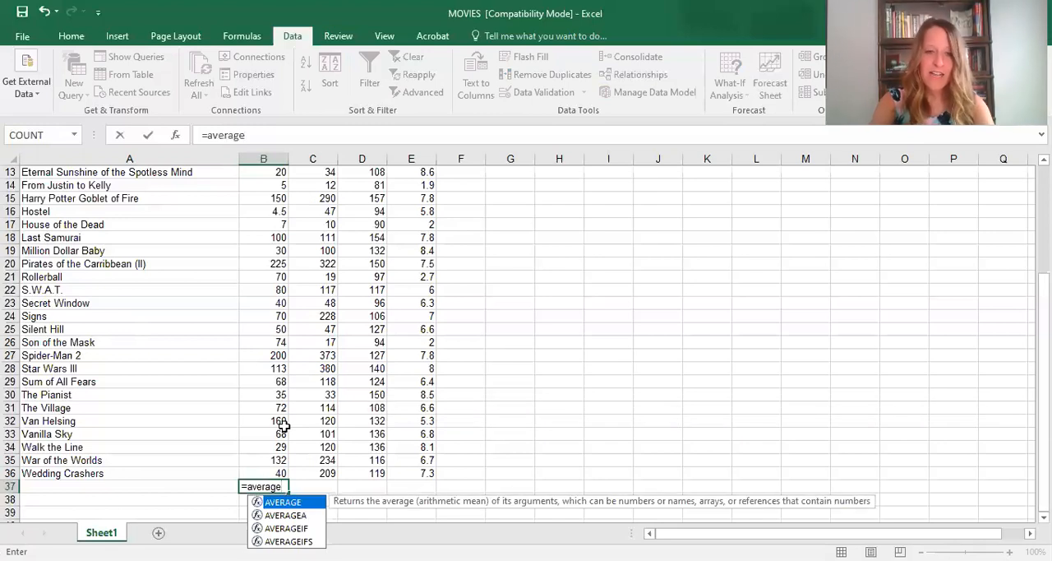
pyautogui.write('(')
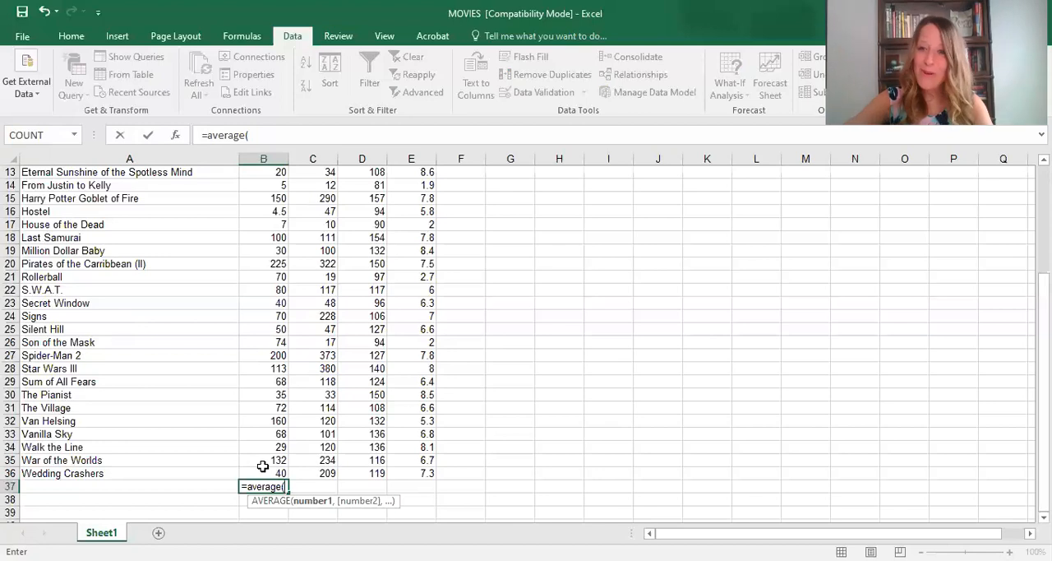
pyautogui.click(262, 468)
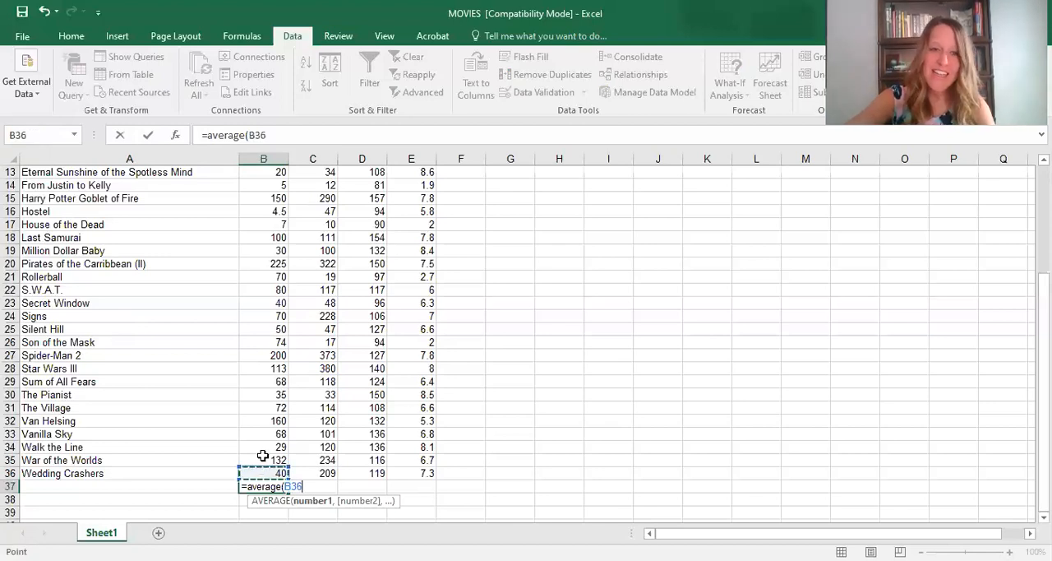
pyautogui.moveTo(262, 154); pyautogui.dragTo(263, 189)
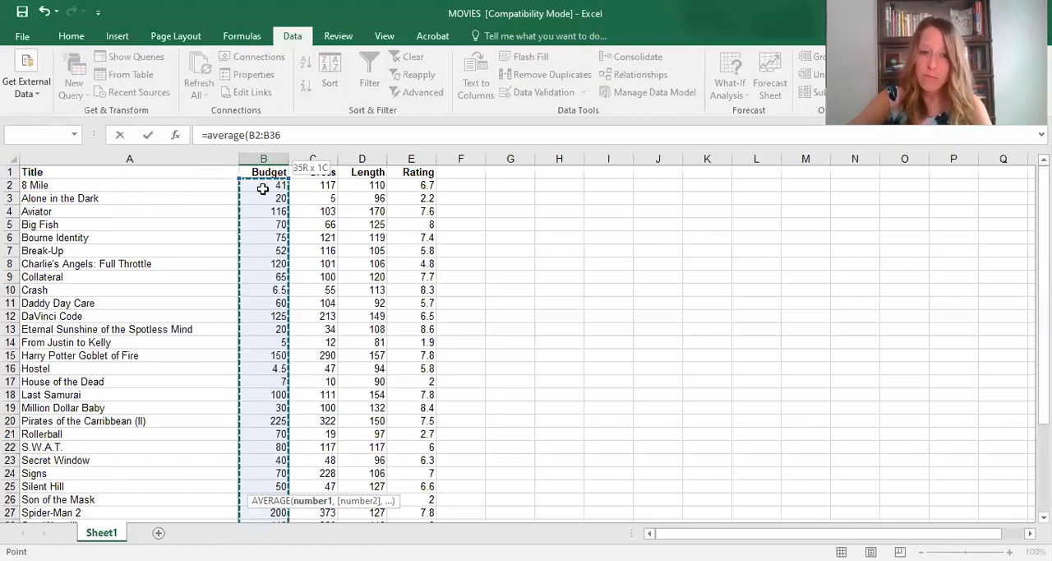
pyautogui.write(')')
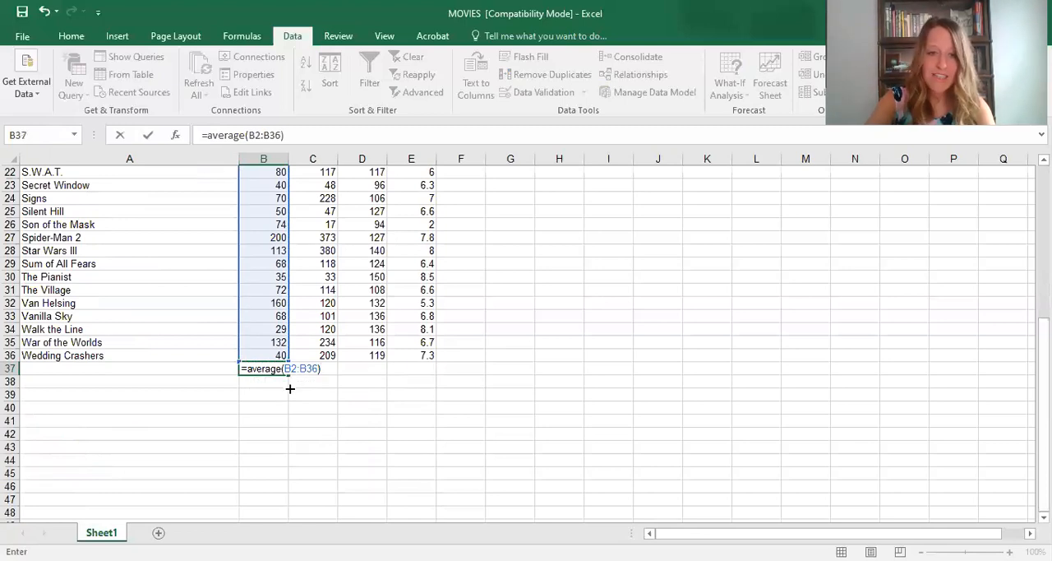
pyautogui.press('Return')
pyautogui.click(274, 367)
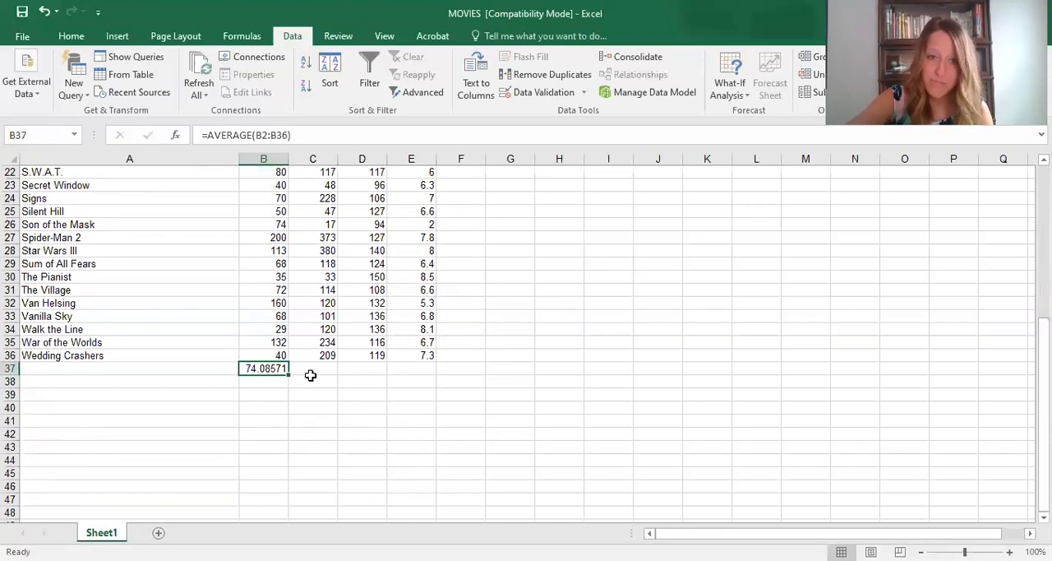
# - Fill the Budget average formula from B37 across through E37 to cover the Gross, Length and Rating columns
pyautogui.scroll(7, 311, 375)
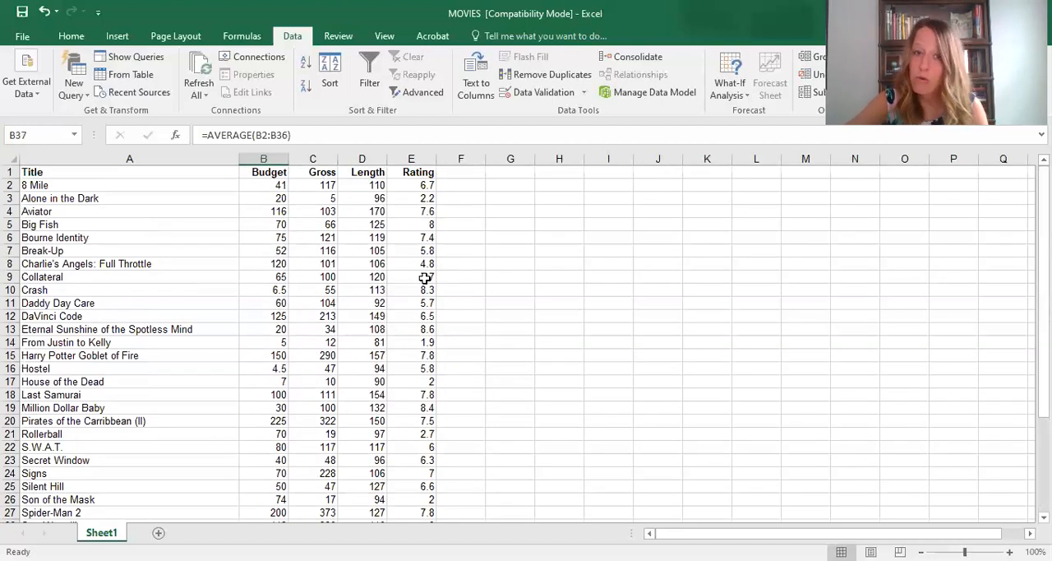
pyautogui.scroll(-8, 387, 415)
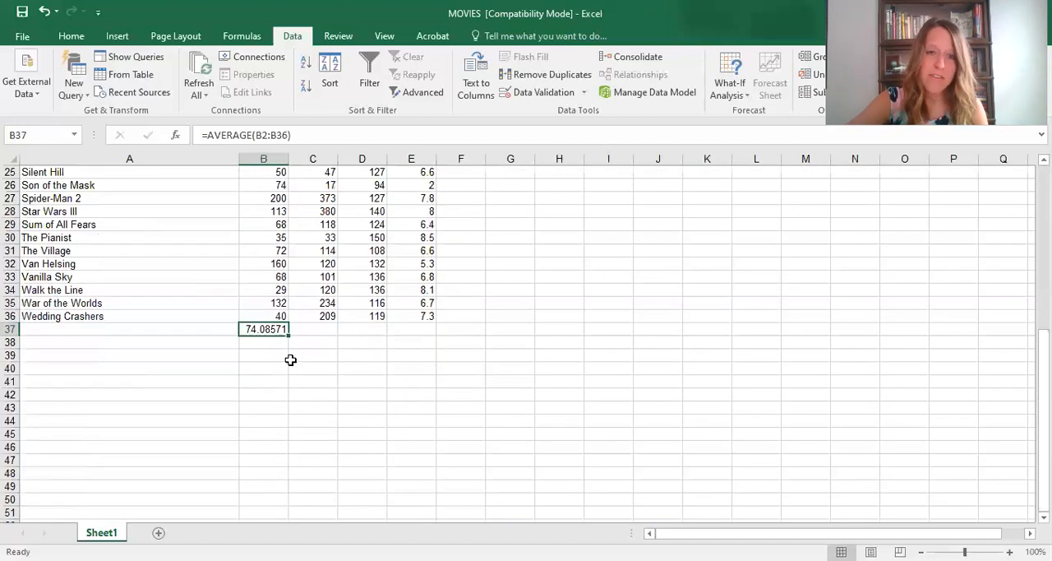
pyautogui.click(310, 328)
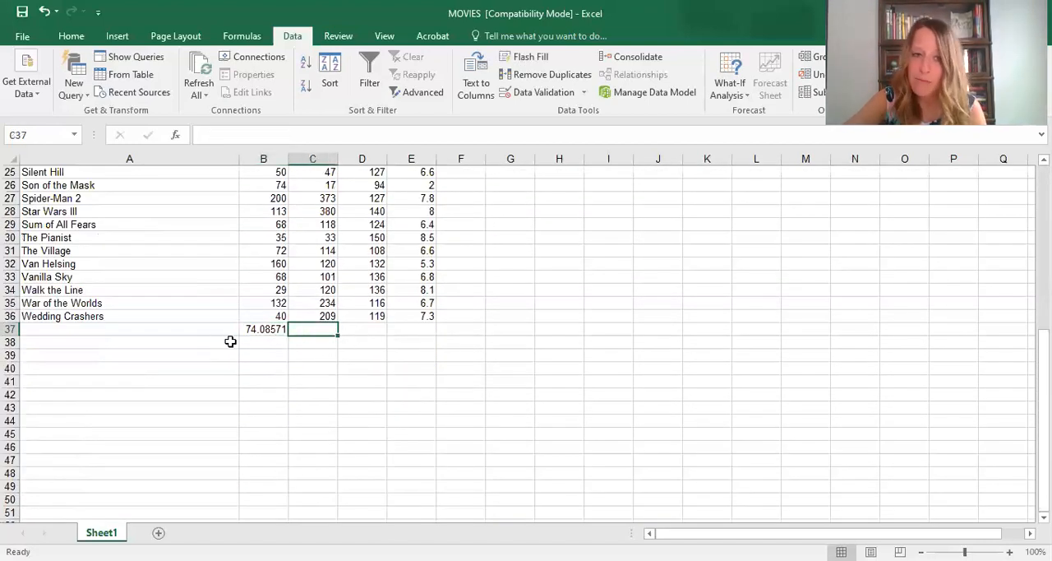
pyautogui.click(267, 344)
pyautogui.click(270, 328)
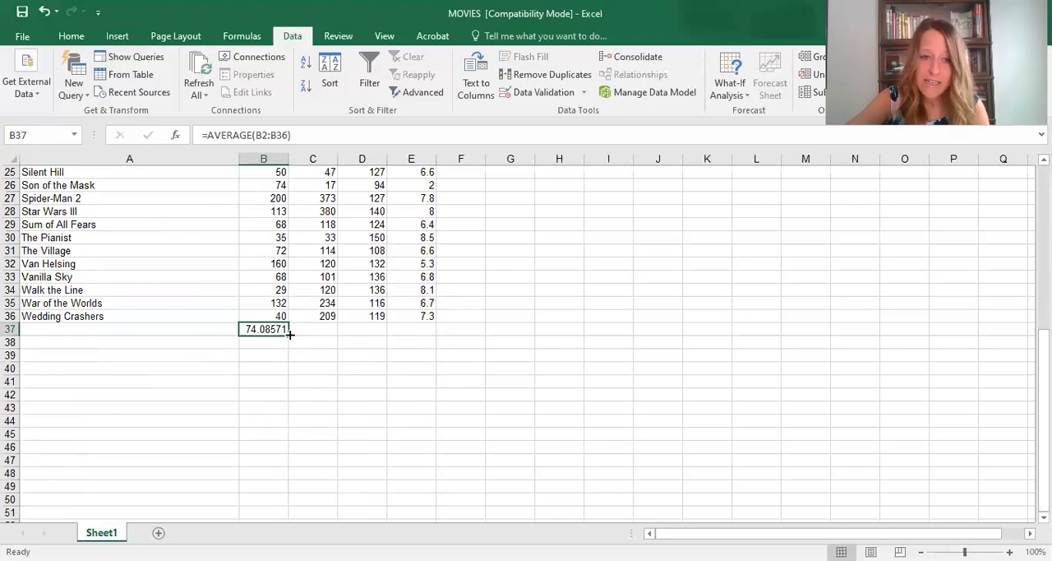
pyautogui.moveTo(289, 333); pyautogui.dragTo(442, 333)
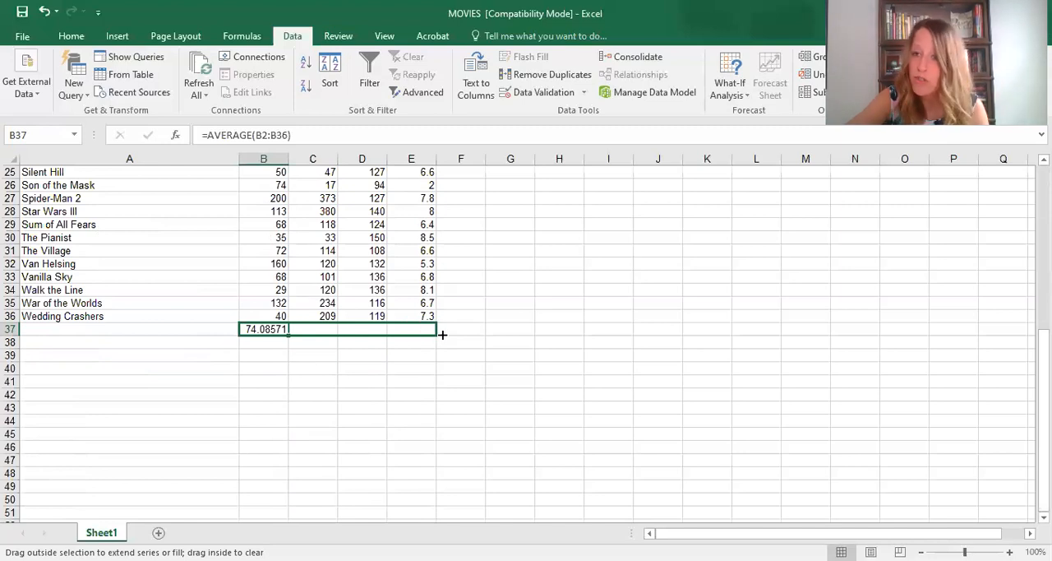
pyautogui.moveTo(442, 333)
pyautogui.mouseDown()
pyautogui.moveTo(246, 329)
pyautogui.moveTo(439, 336)
pyautogui.mouseUp()
# - Check the copied average formulas in cells C37, D37 and E37
pyautogui.click(328, 331)
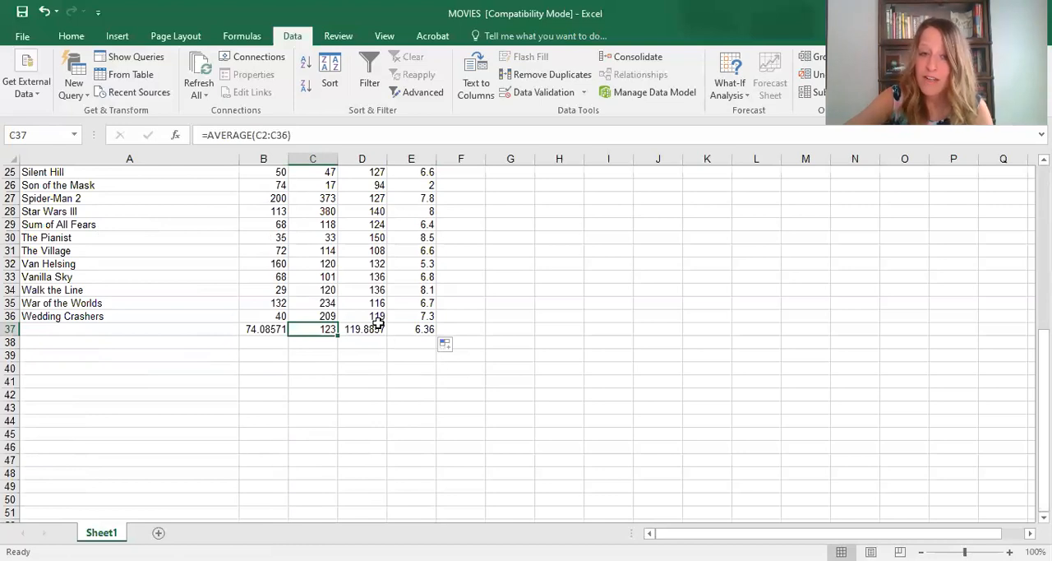
pyautogui.click(376, 328)
pyautogui.click(417, 330)
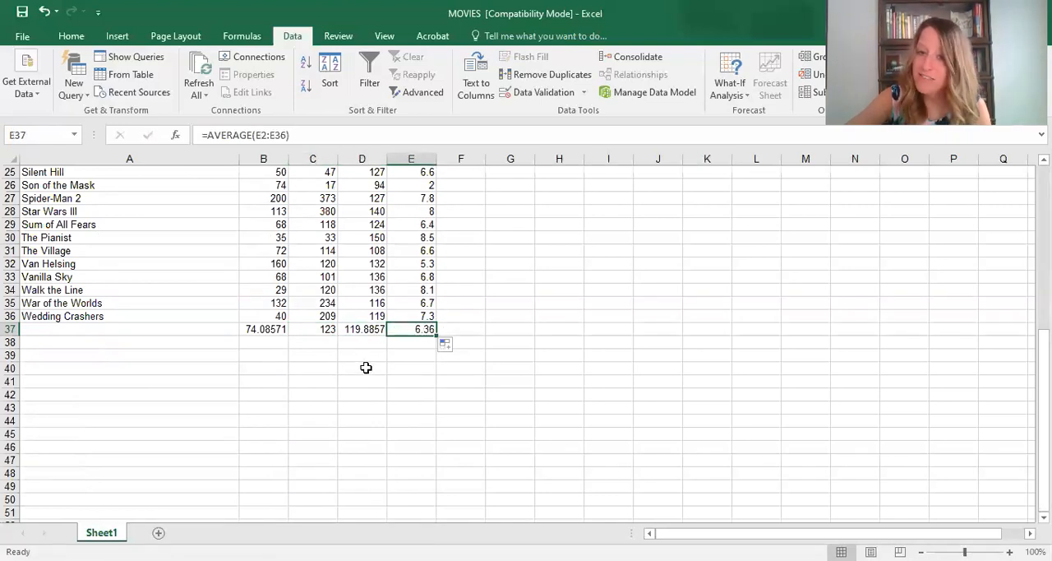
pyautogui.click(327, 340)
pyautogui.click(327, 329)
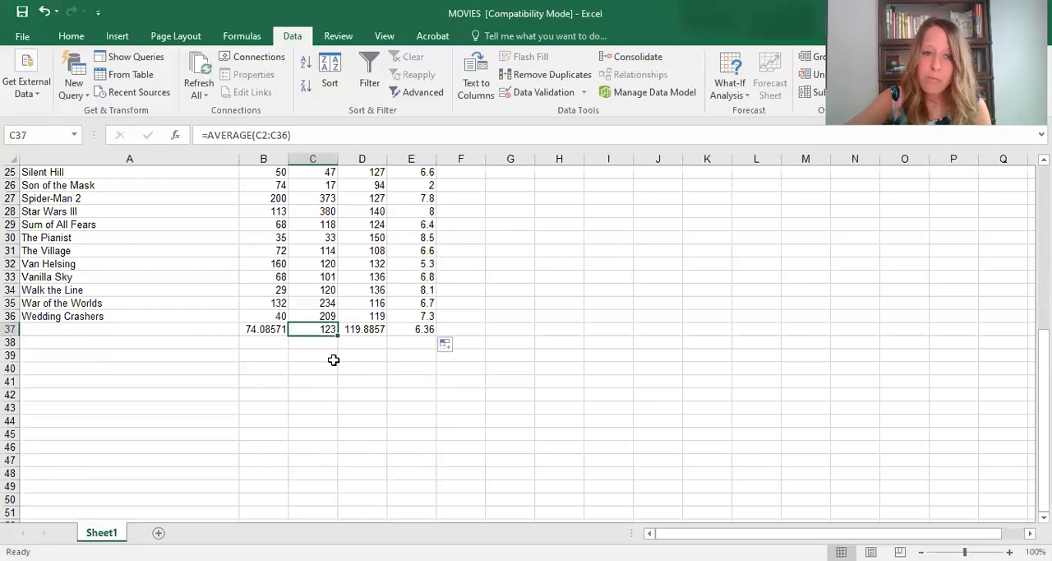
# - Trace the source ranges of the Gross and Length average formulas in C37 and D37
pyautogui.press('F2')
pyautogui.scroll(8, 362, 317)
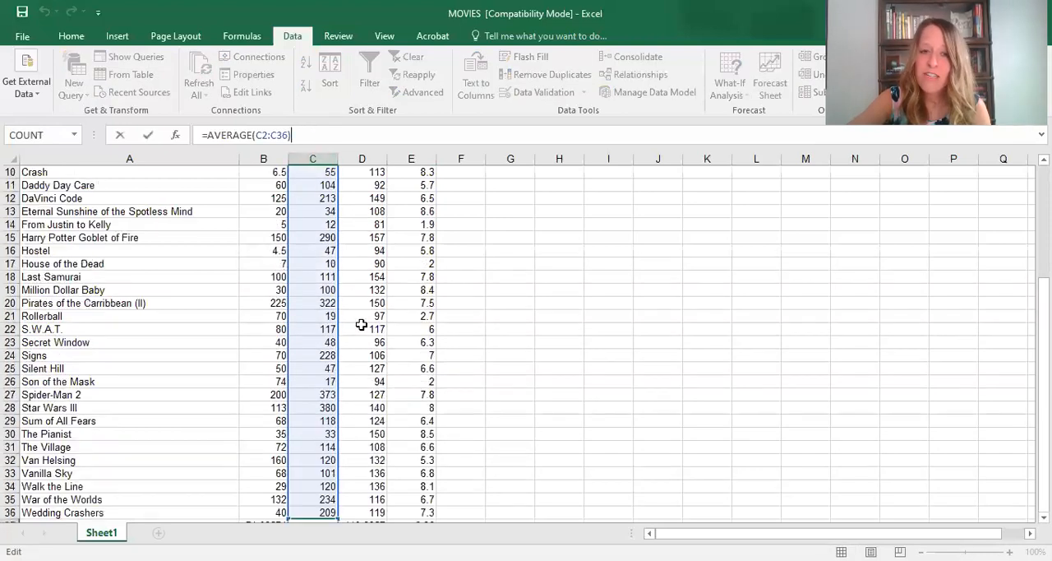
pyautogui.scroll(-6, 362, 318)
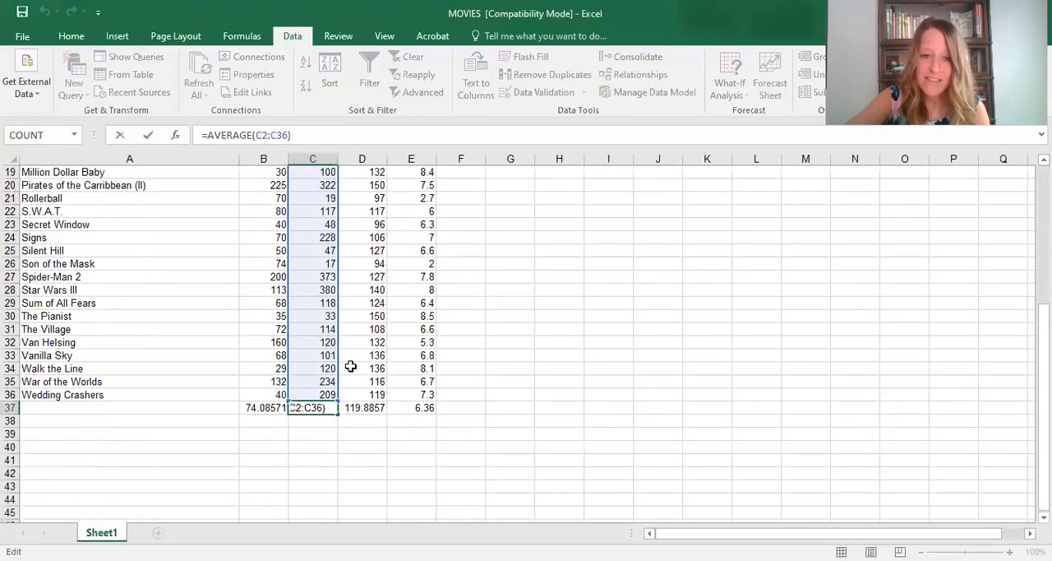
pyautogui.click(360, 407)
pyautogui.press('F2')
pyautogui.scroll(6, 452, 363)
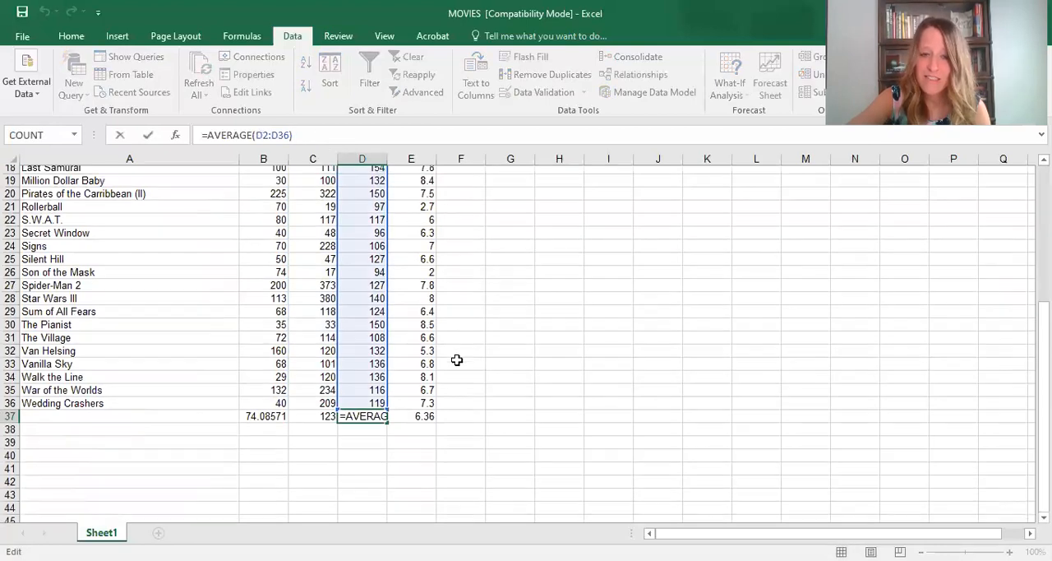
pyautogui.scroll(-5, 452, 362)
pyautogui.scroll(-2, 453, 362)
# - Trace the source range of the Rating average formula in E37 up to its column heading
pyautogui.click(419, 355)
pyautogui.click(419, 368)
pyautogui.click(317, 138)
pyautogui.scroll(7, 354, 303)
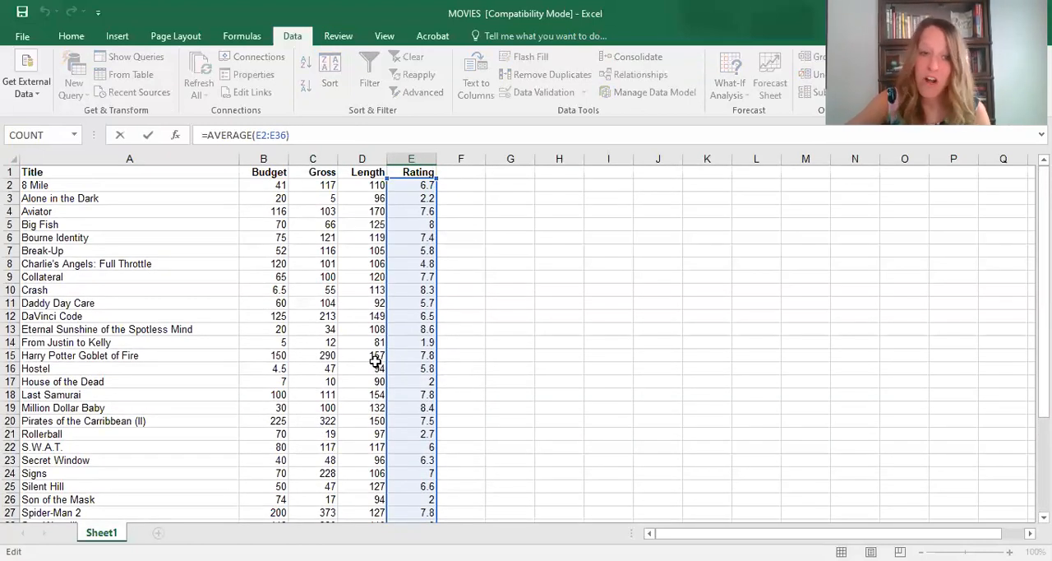
pyautogui.scroll(-4, 375, 361)
# - Review the Gross, Length and Rating averages in row 37 against their column headings
pyautogui.click(324, 486)
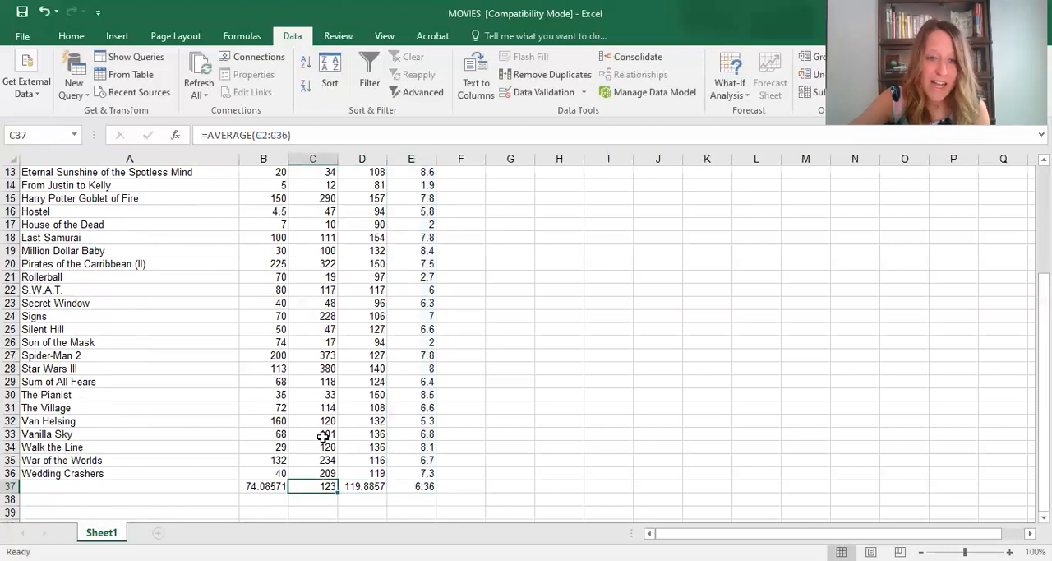
pyautogui.scroll(4, 323, 437)
pyautogui.scroll(-6, 323, 436)
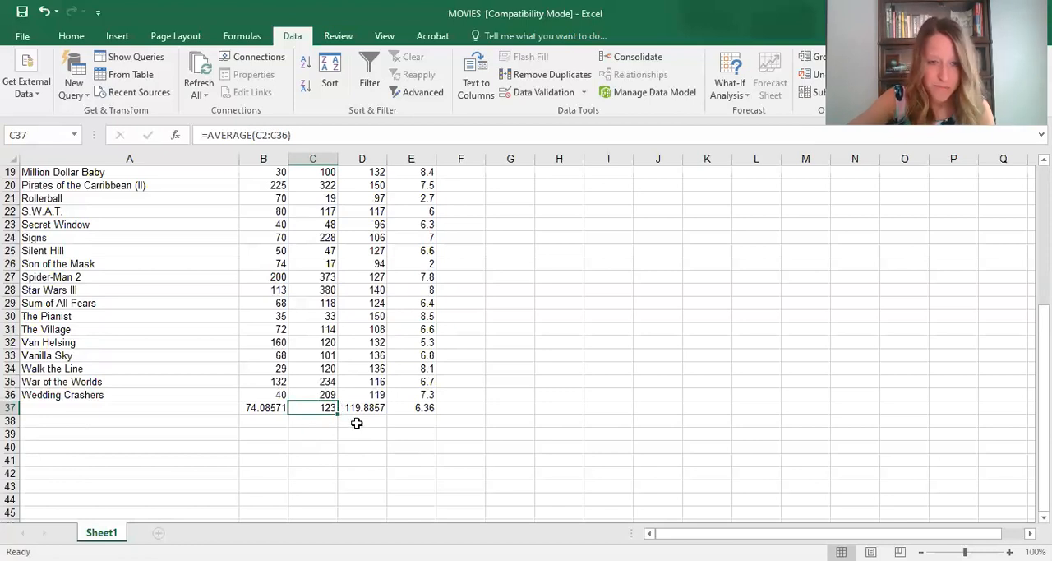
pyautogui.scroll(6, 353, 409)
pyautogui.scroll(-5, 353, 408)
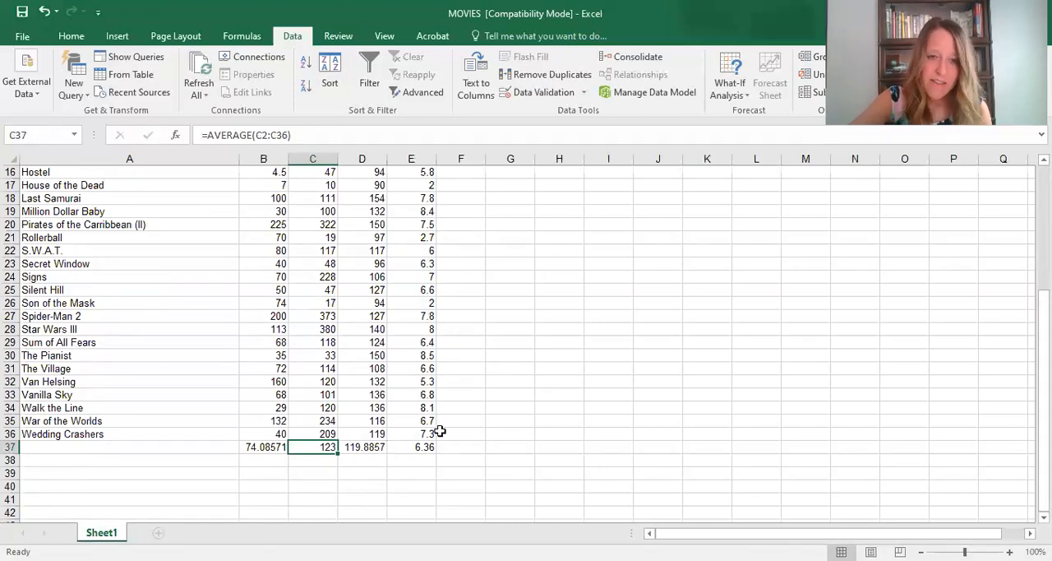
pyautogui.scroll(5, 436, 428)
pyautogui.scroll(1, 434, 423)
pyautogui.scroll(-8, 404, 408)
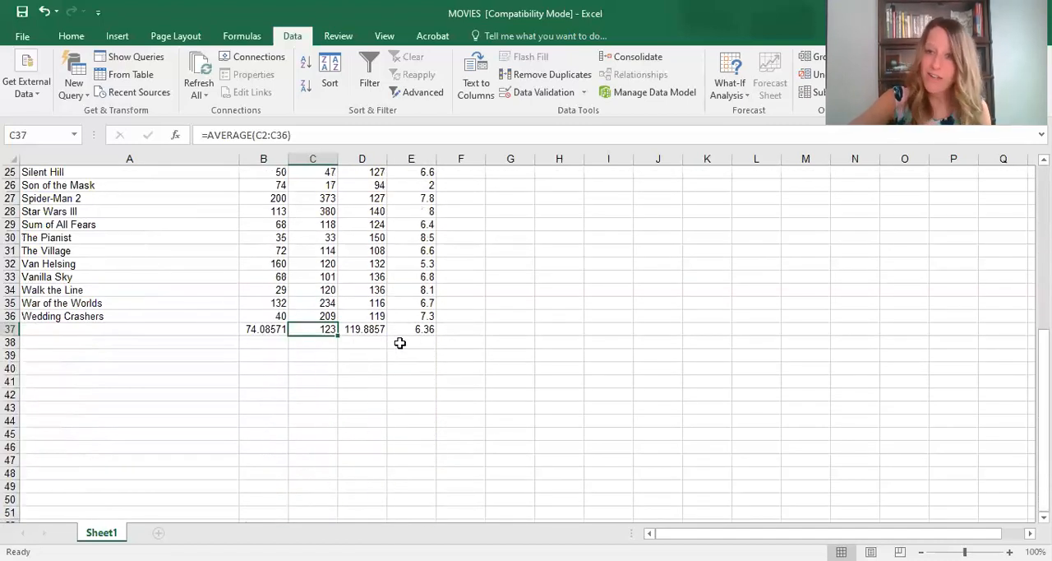
# - Calculate the median of the Budget column in cell B38 with the formula =MEDIAN(B2:B36)
pyautogui.click(279, 343)
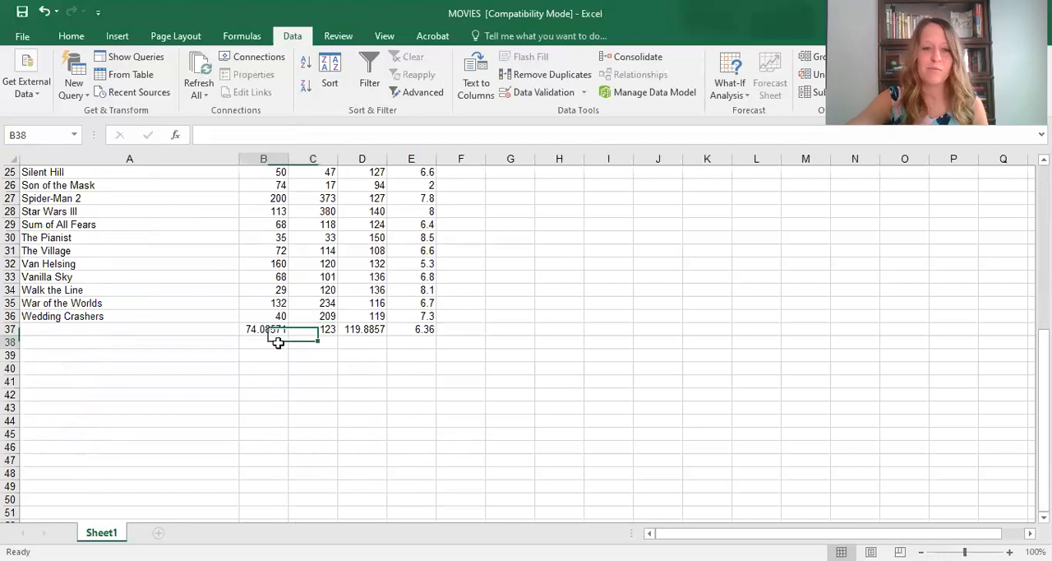
pyautogui.click(212, 329)
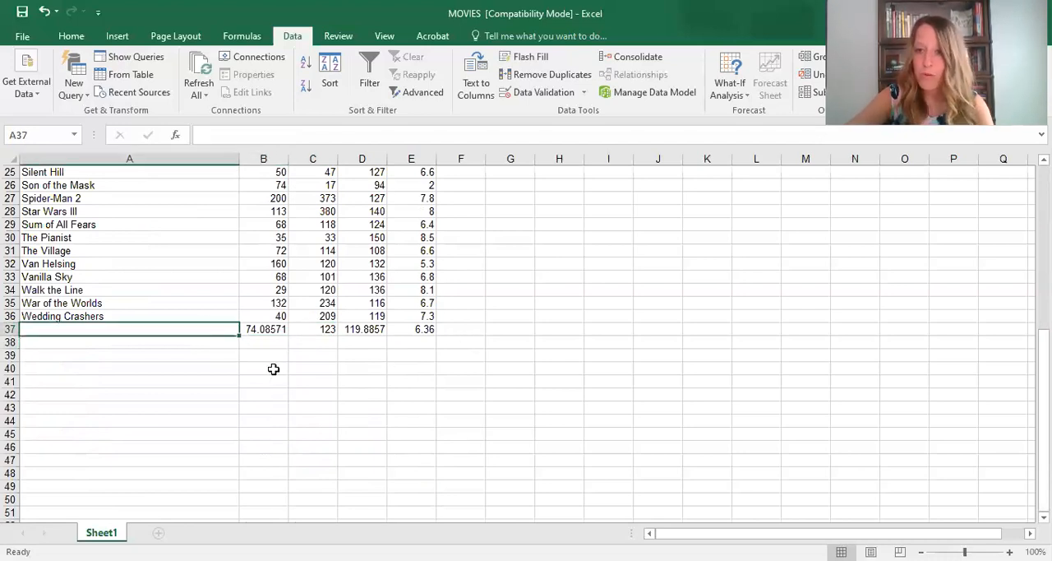
pyautogui.click(273, 342)
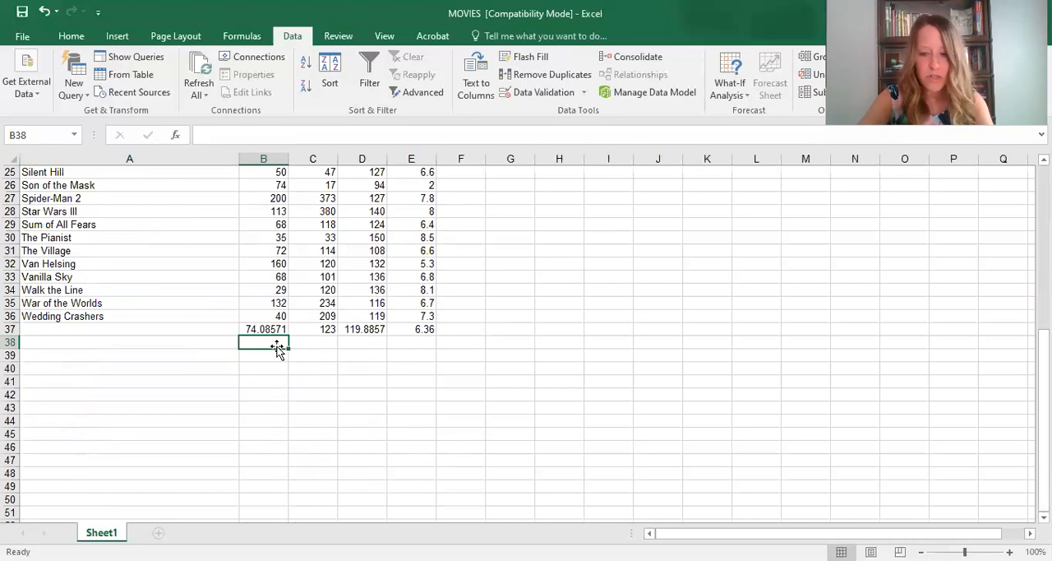
pyautogui.write('=')
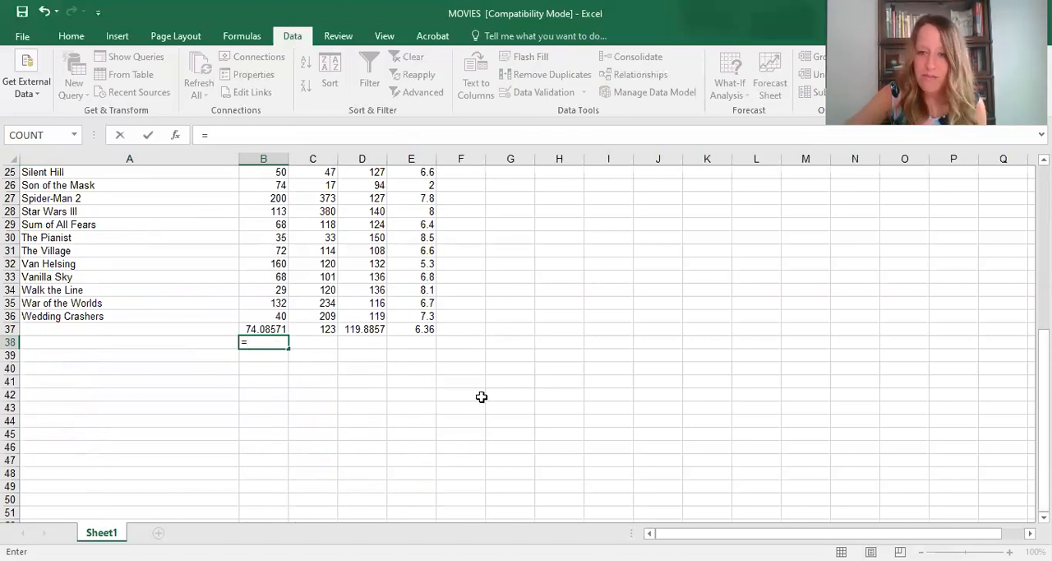
pyautogui.press('Escape')
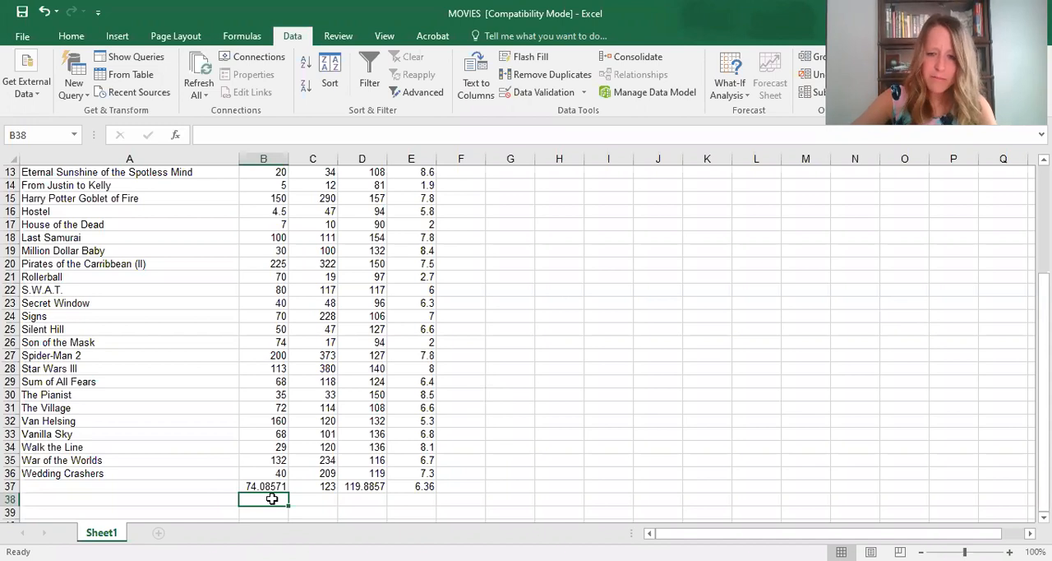
pyautogui.write('=')
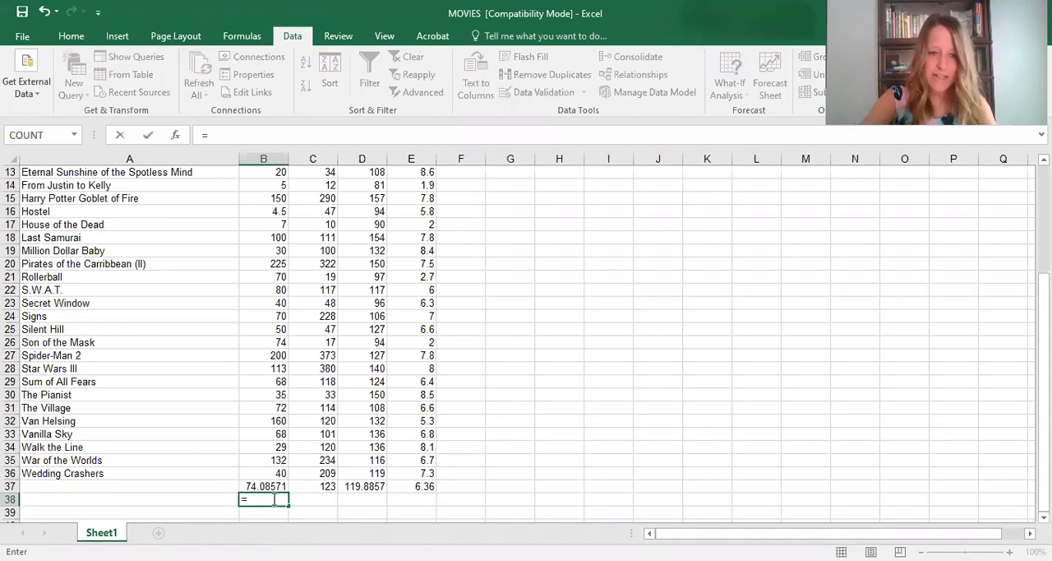
pyautogui.write('Median')
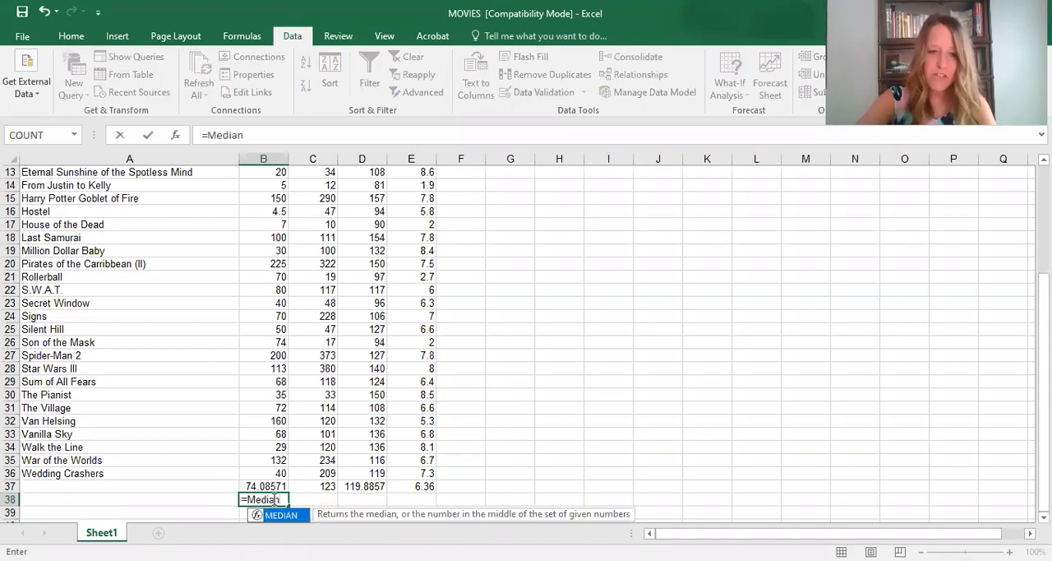
pyautogui.write('(')
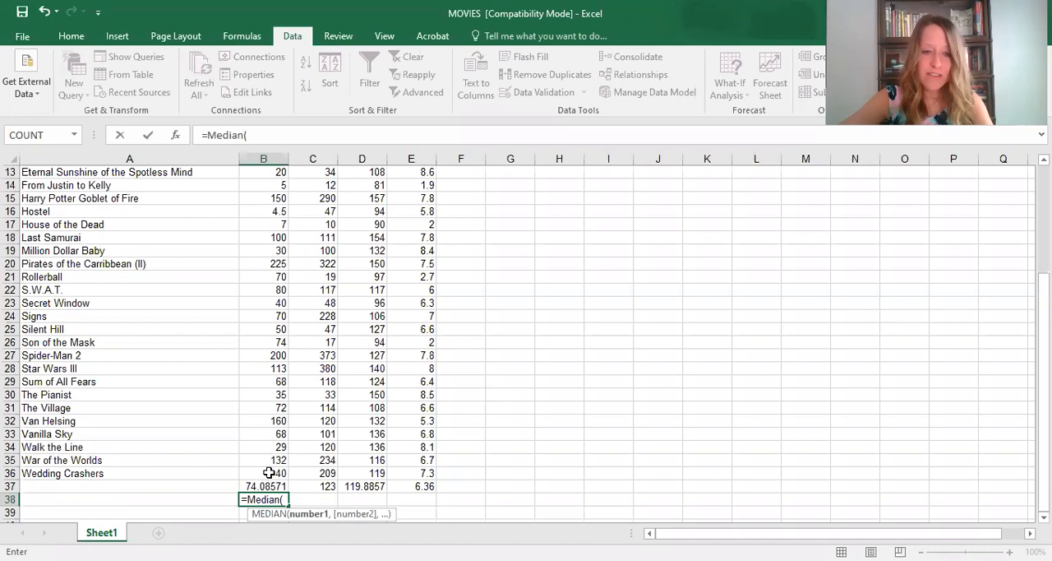
pyautogui.click(276, 471)
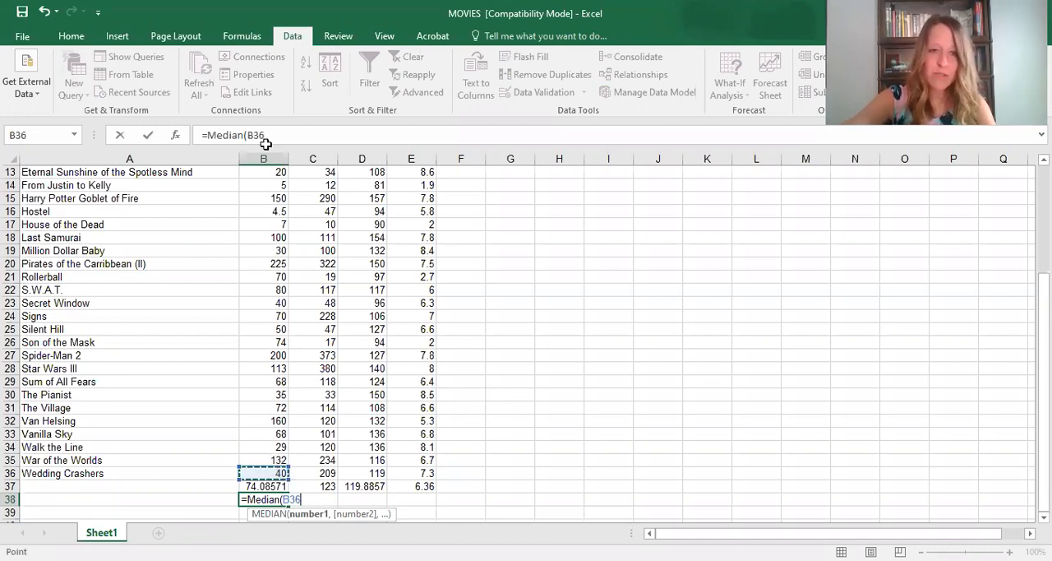
pyautogui.moveTo(265, 144); pyautogui.dragTo(264, 185)
pyautogui.scroll(-9, 233, 288)
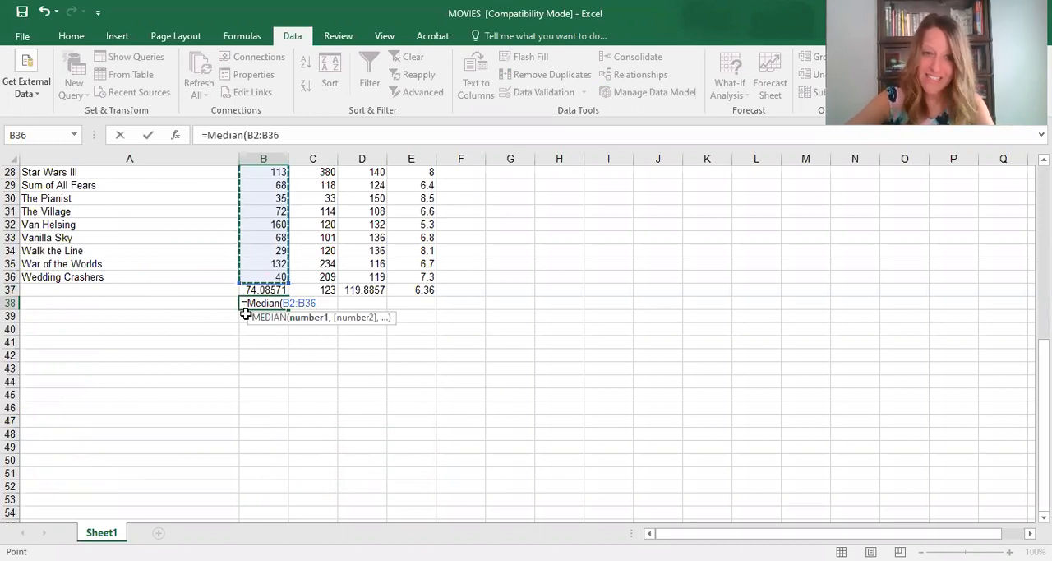
pyautogui.write(')')
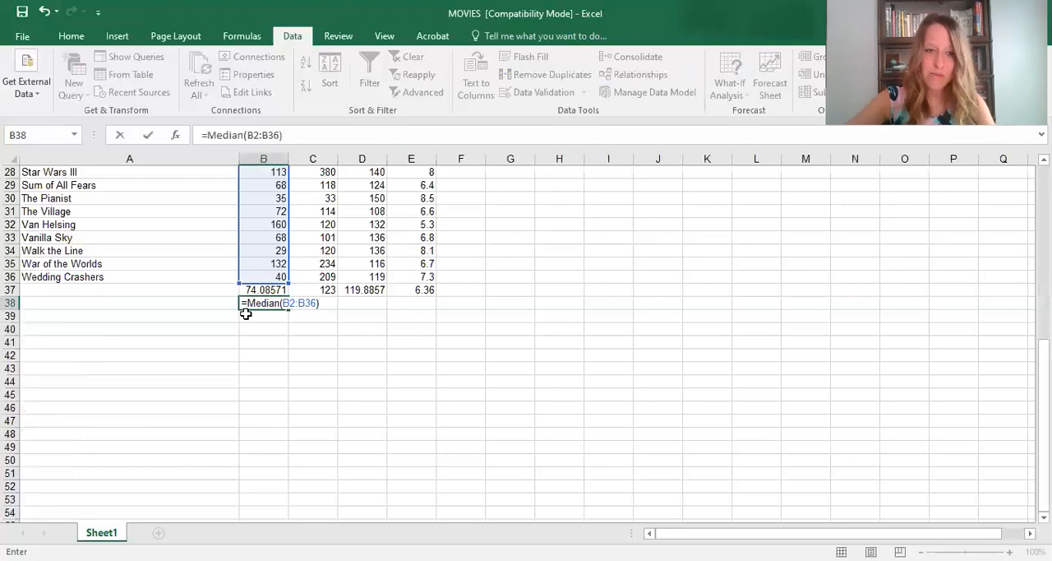
pyautogui.press('Return')
# - Copy the Budget median formula from B38 across to C38:E38 for the Gross, Length and Rating columns
pyautogui.click(276, 300)
pyautogui.scroll(8, 297, 356)
pyautogui.scroll(1, 297, 356)
pyautogui.scroll(-8, 275, 428)
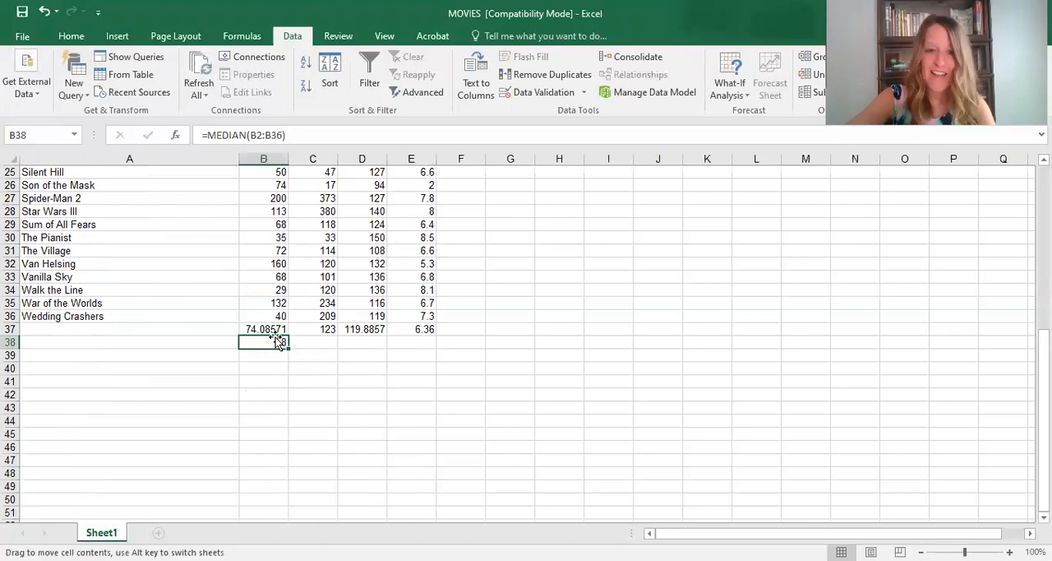
pyautogui.moveTo(290, 349); pyautogui.dragTo(425, 355)
# - Review the medians in row 38 against the averages in row 37 and the movie data above them
pyautogui.scroll(8, 409, 358)
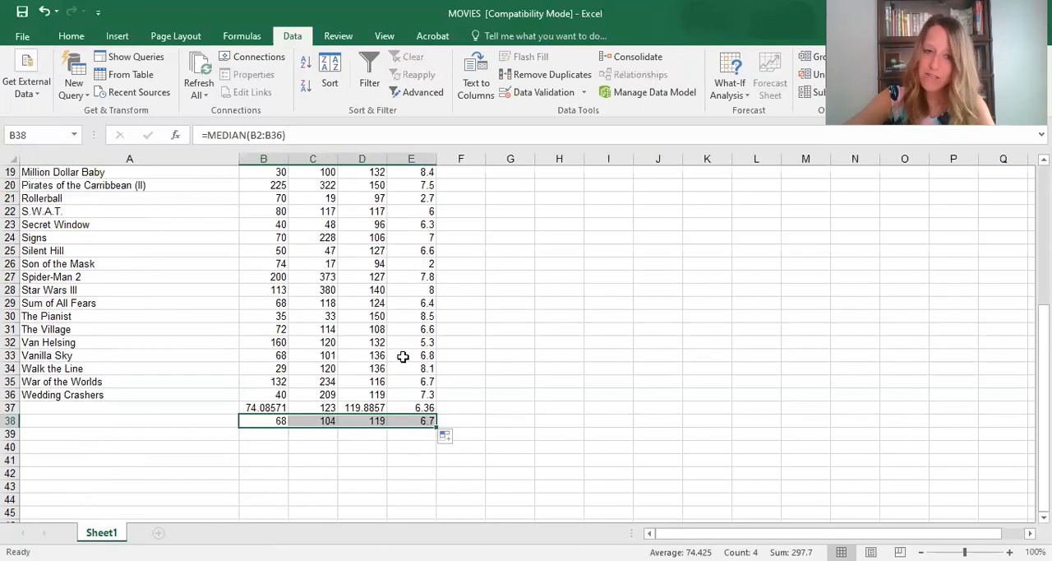
pyautogui.scroll(-6, 310, 424)
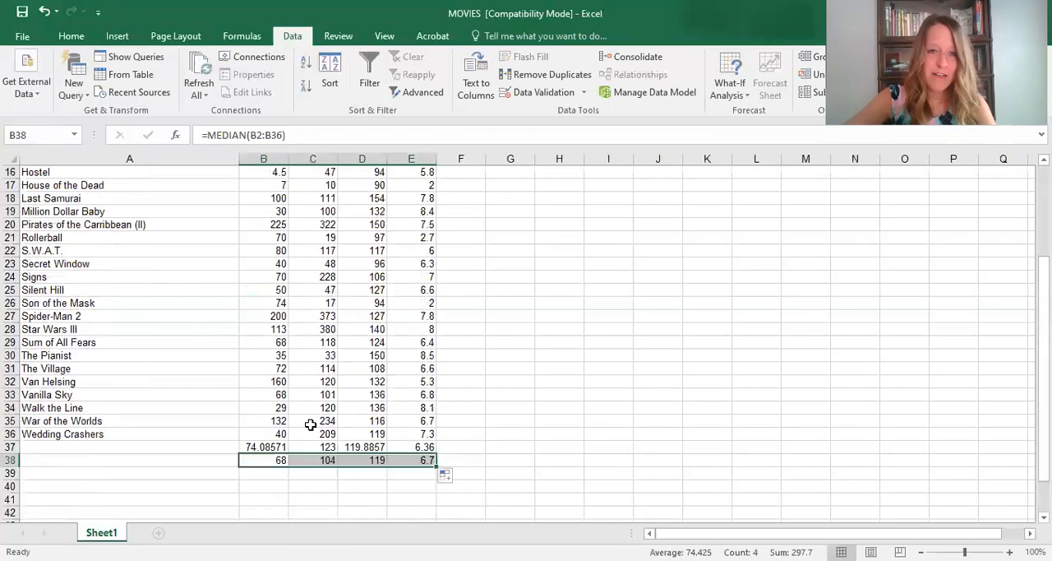
pyautogui.scroll(5, 360, 427)
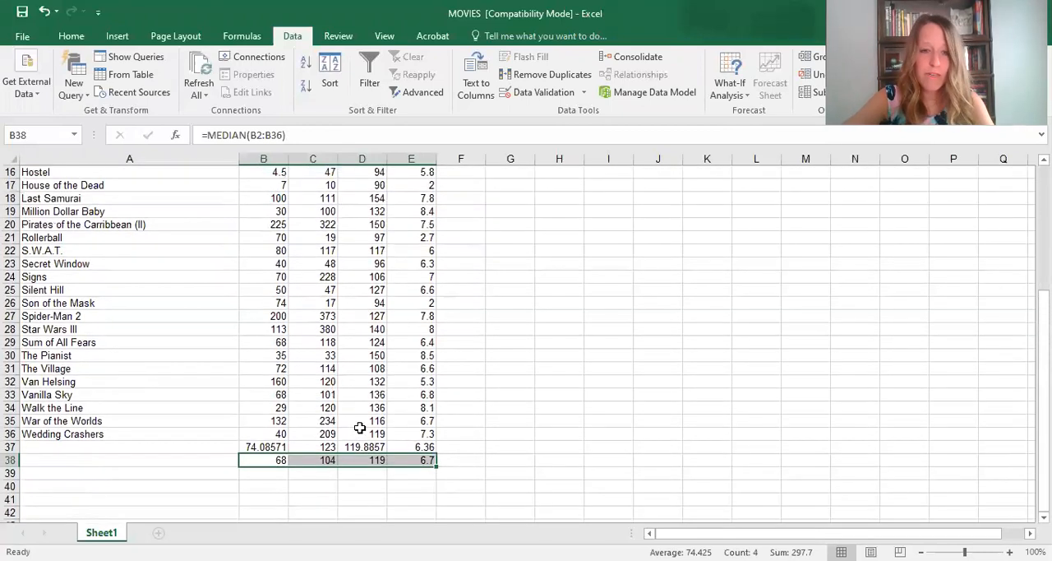
pyautogui.scroll(-4, 360, 428)
pyautogui.scroll(5, 387, 467)
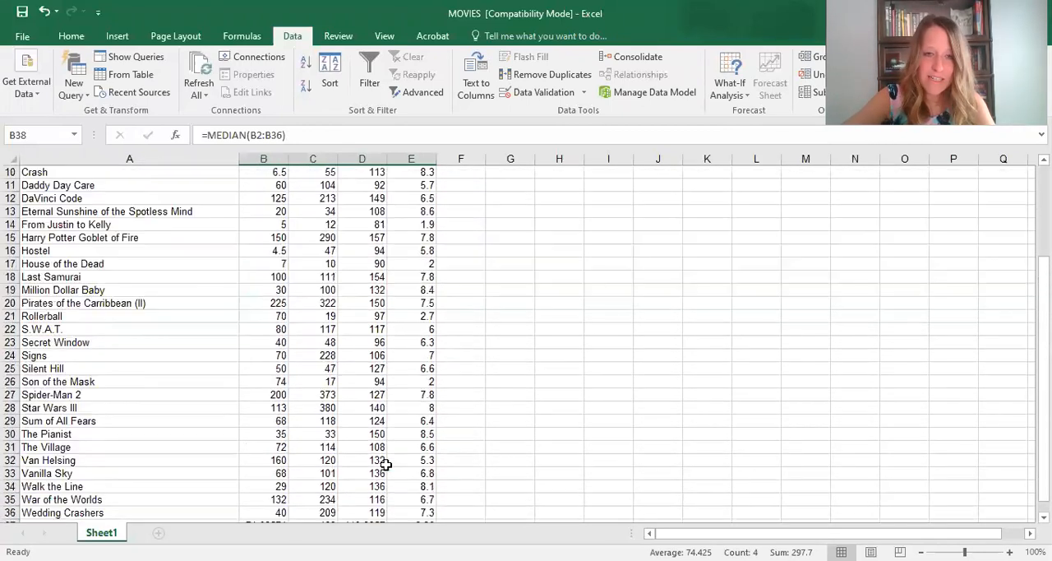
pyautogui.scroll(-7, 386, 464)
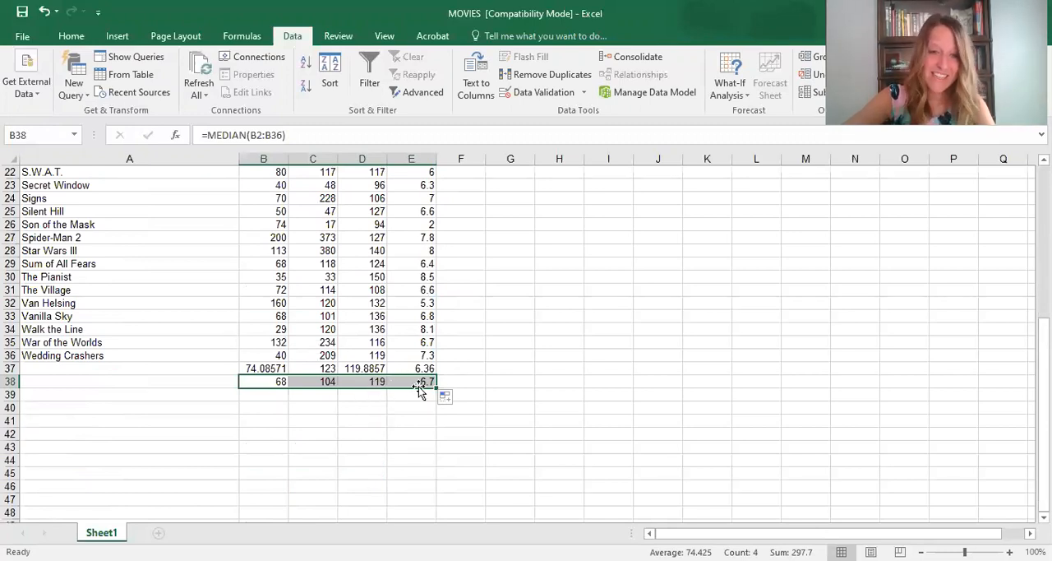
pyautogui.scroll(7, 420, 393)
pyautogui.scroll(-1, 418, 389)
pyautogui.scroll(-7, 418, 389)
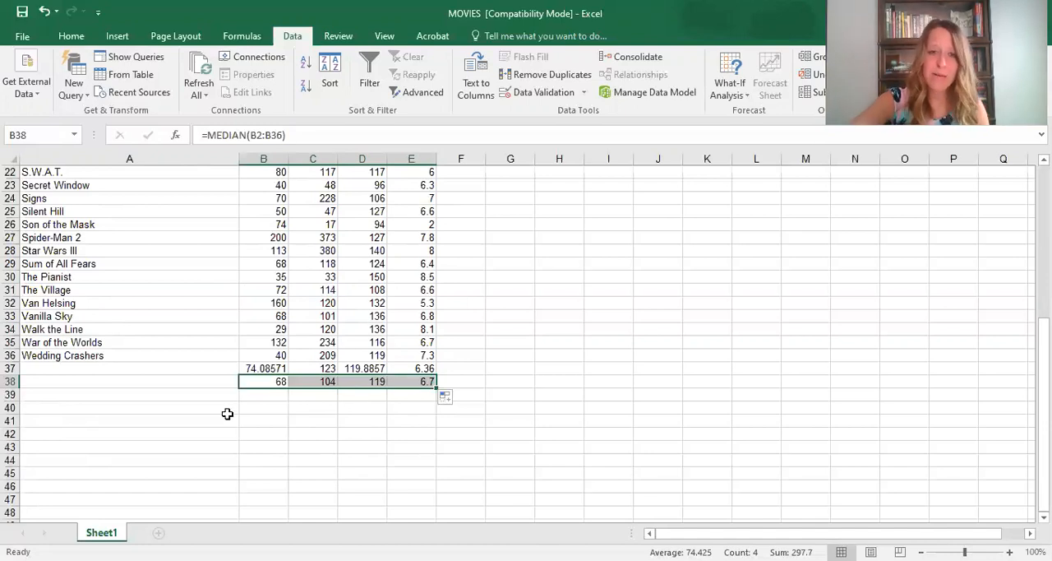
# - Calculate the population variance of the Budget column in cell B39 with the formula =VAR.P(B2:B36)
pyautogui.click(260, 401)
pyautogui.write('=')
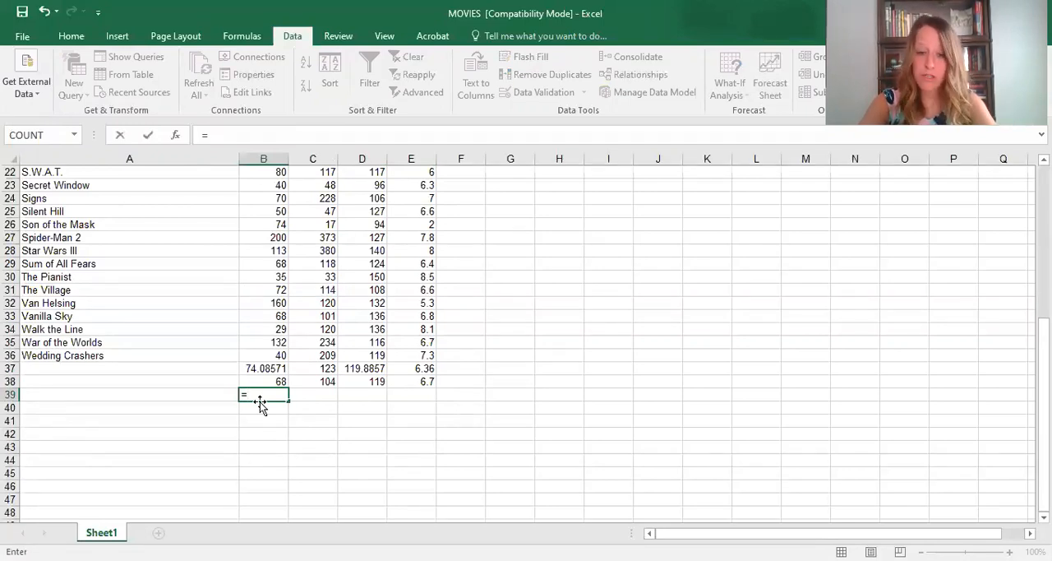
pyautogui.write('va')
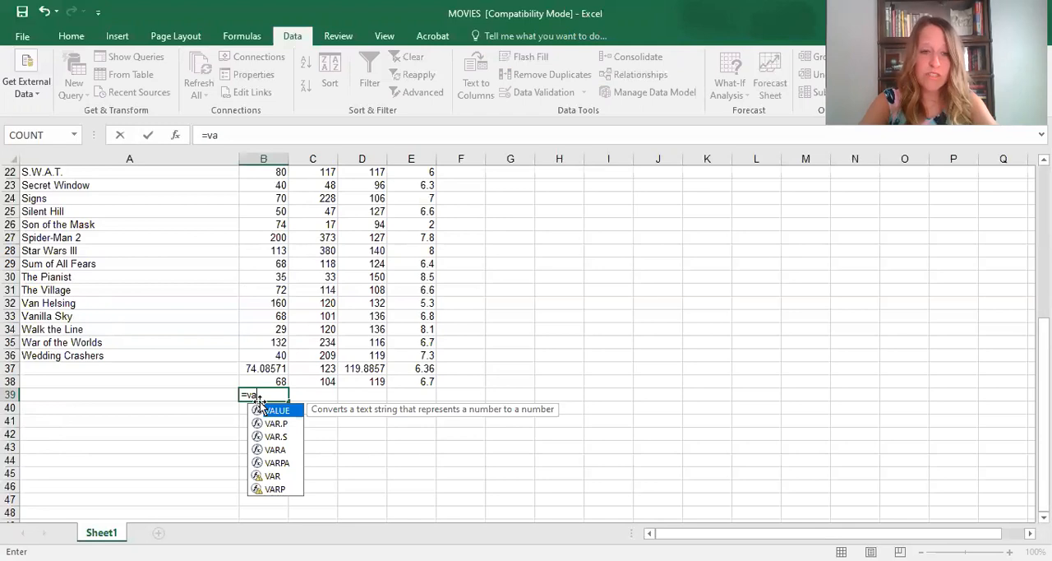
pyautogui.write('r')
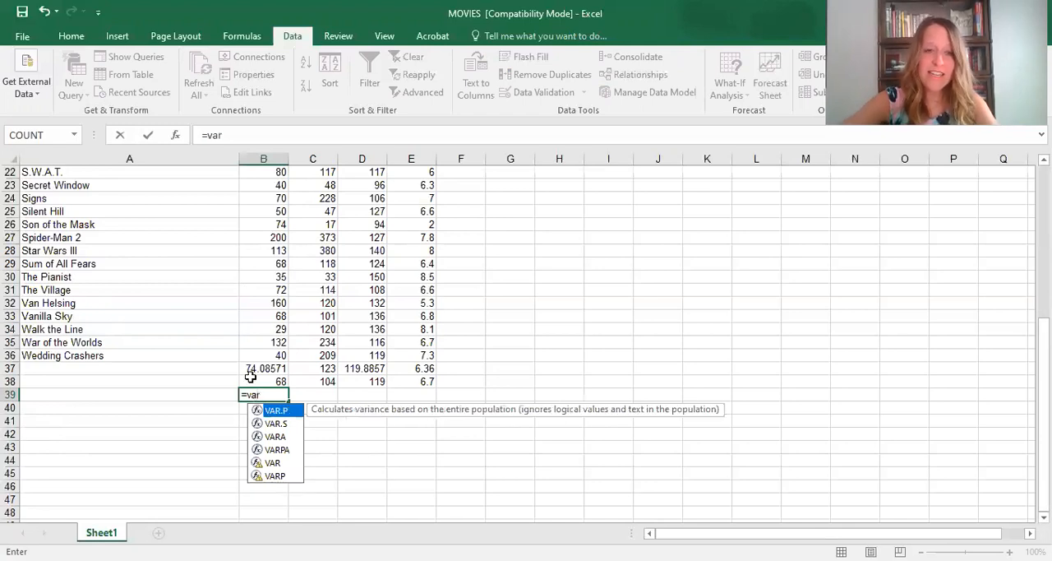
pyautogui.click(289, 423)
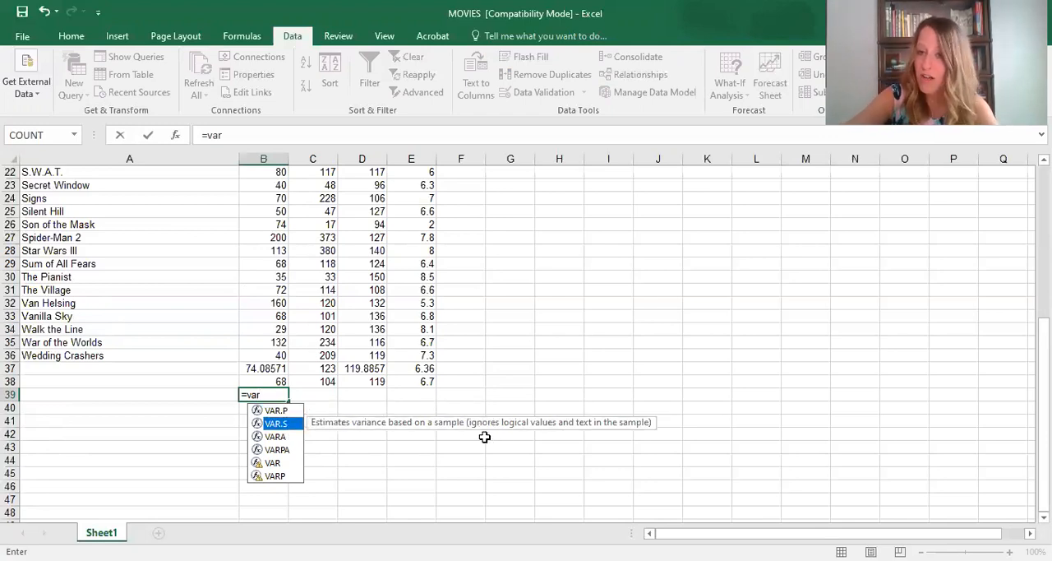
pyautogui.click(292, 411)
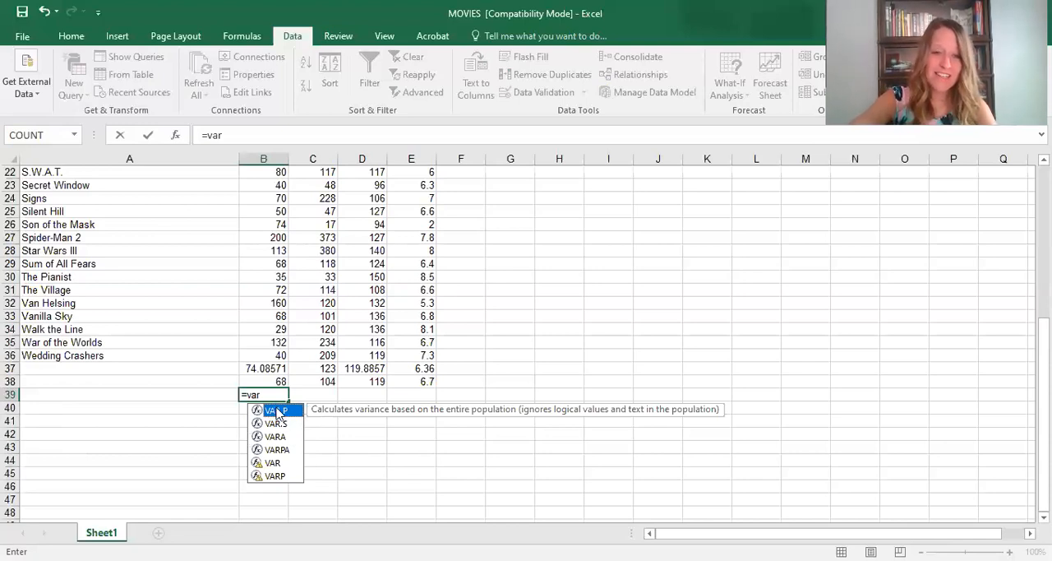
pyautogui.doubleClick(277, 410)
pyautogui.click(278, 352)
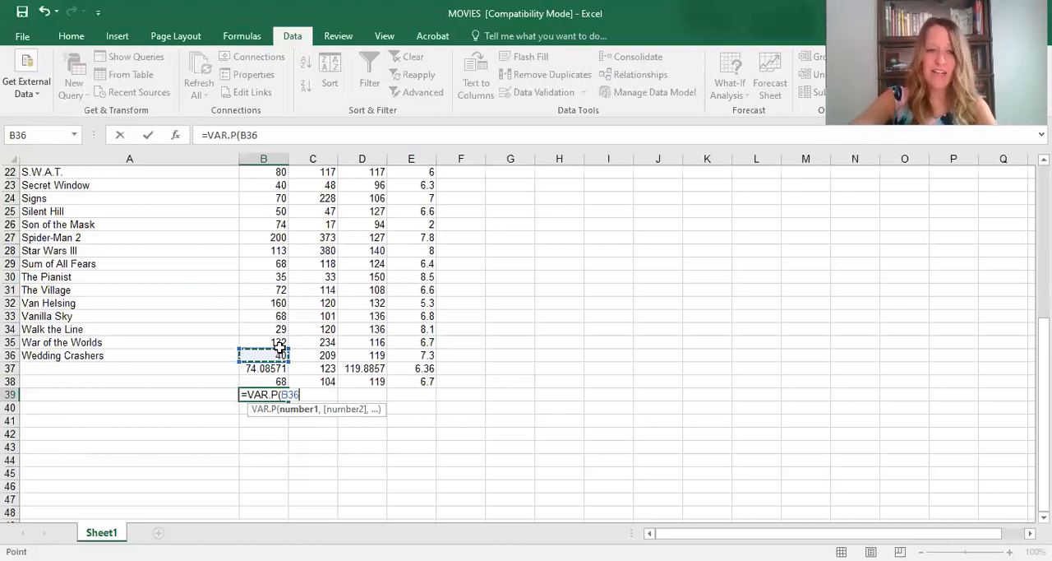
pyautogui.hotkey('ctrl', 'shift', 'Up')
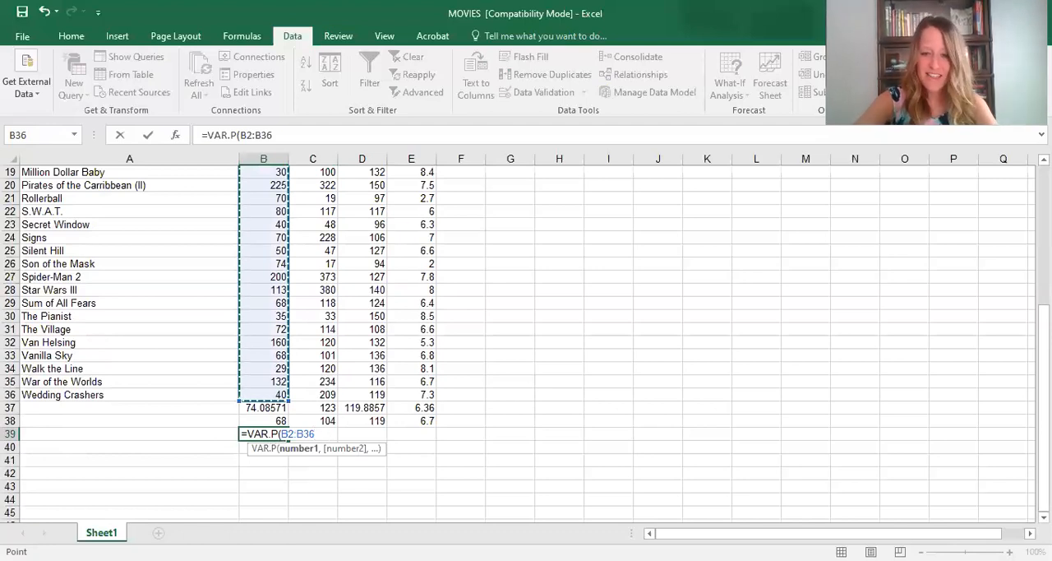
pyautogui.write(')')
pyautogui.press('Return')
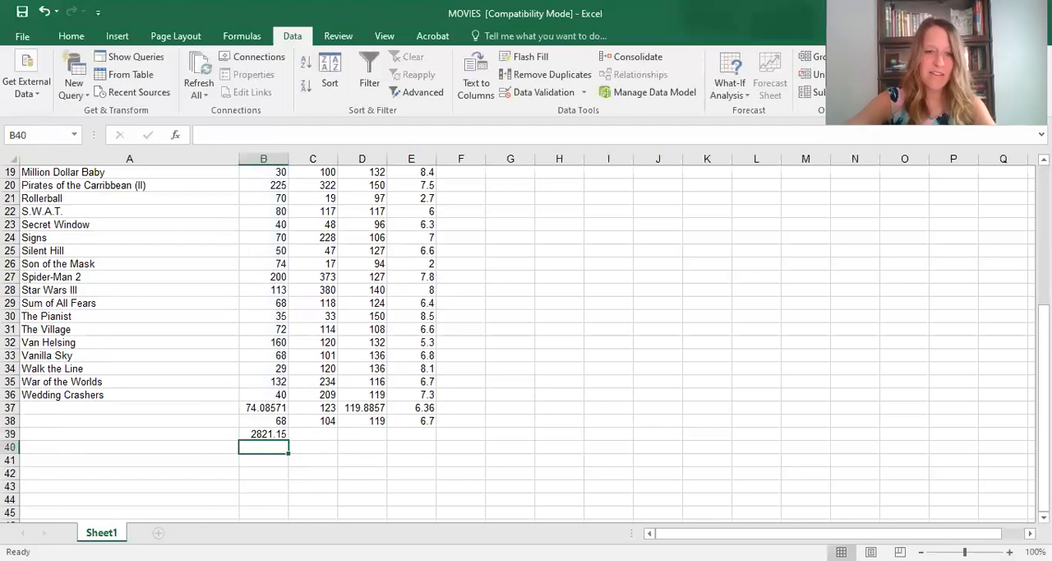
# - Check the Budget average in B37 and copy the population variance formula from B39 across to C39:E39
pyautogui.click(282, 433)
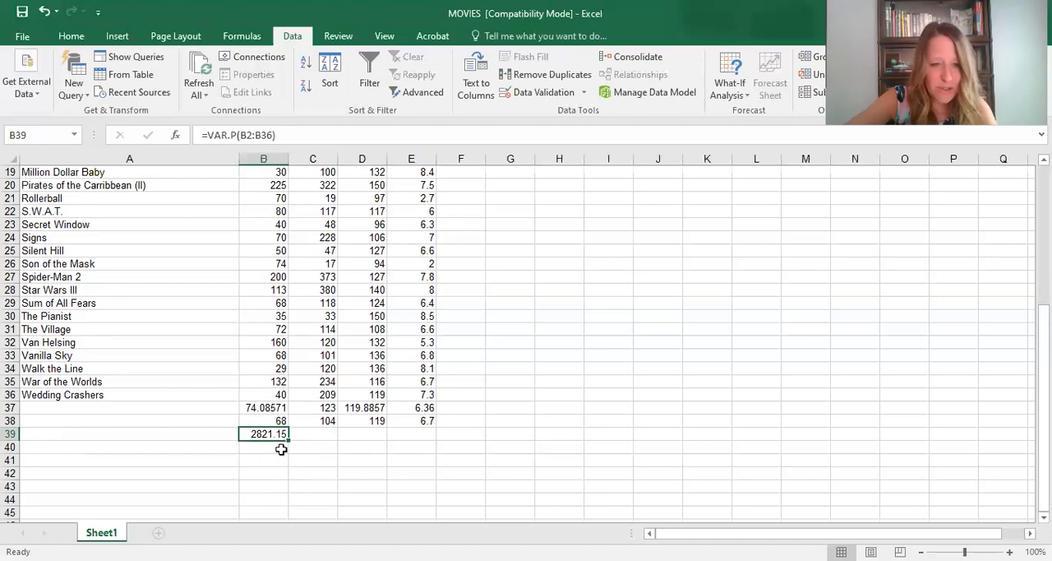
pyautogui.click(269, 408)
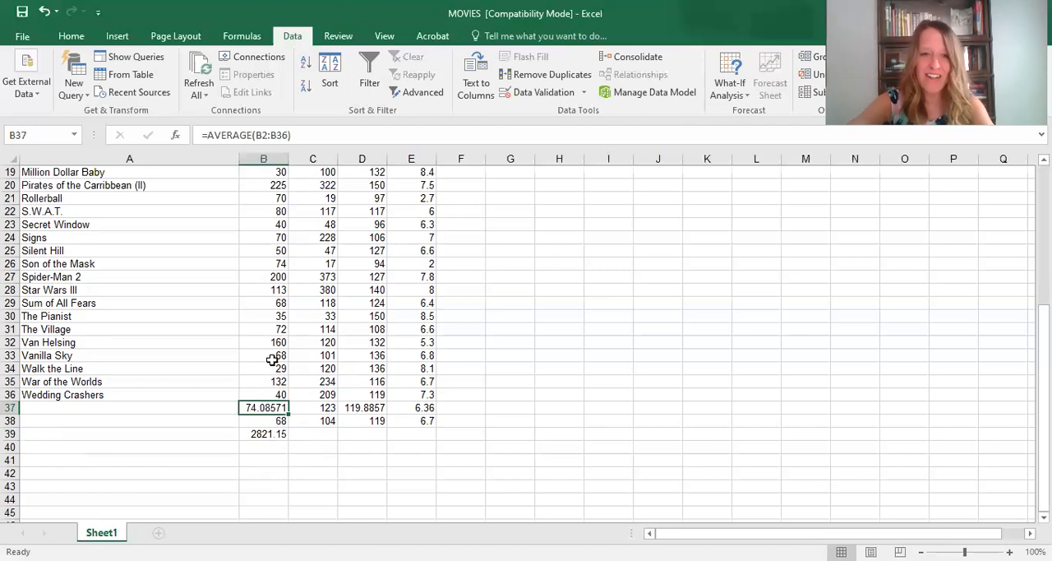
pyautogui.scroll(6, 273, 362)
pyautogui.scroll(-8, 239, 370)
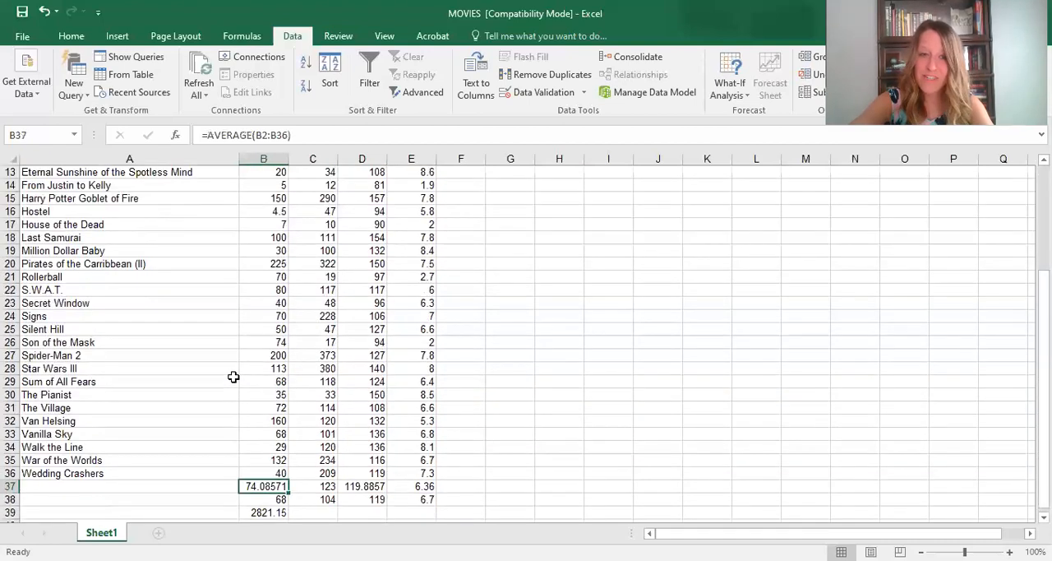
pyautogui.click(262, 357)
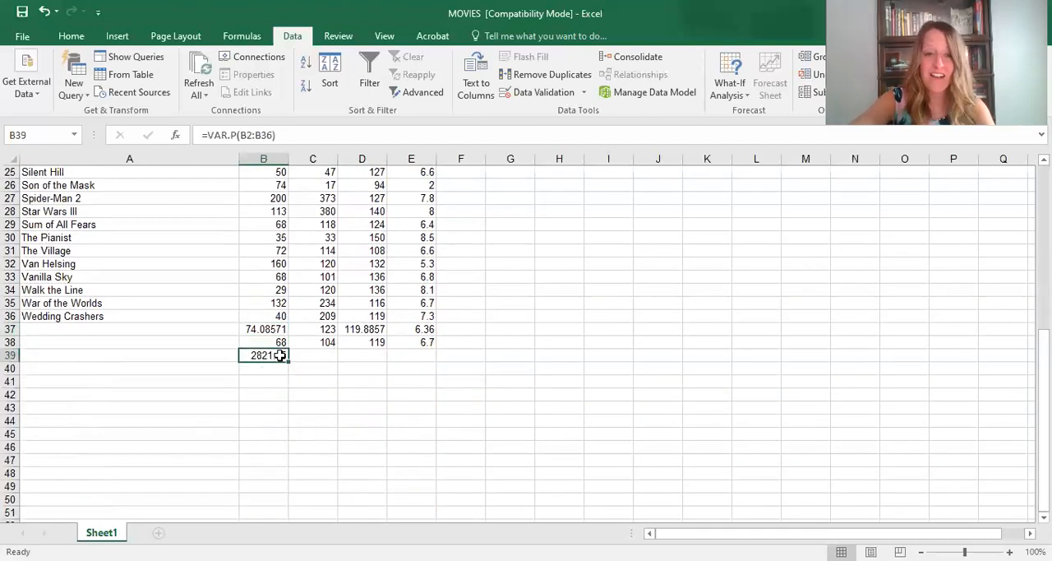
pyautogui.moveTo(288, 363); pyautogui.dragTo(429, 360)
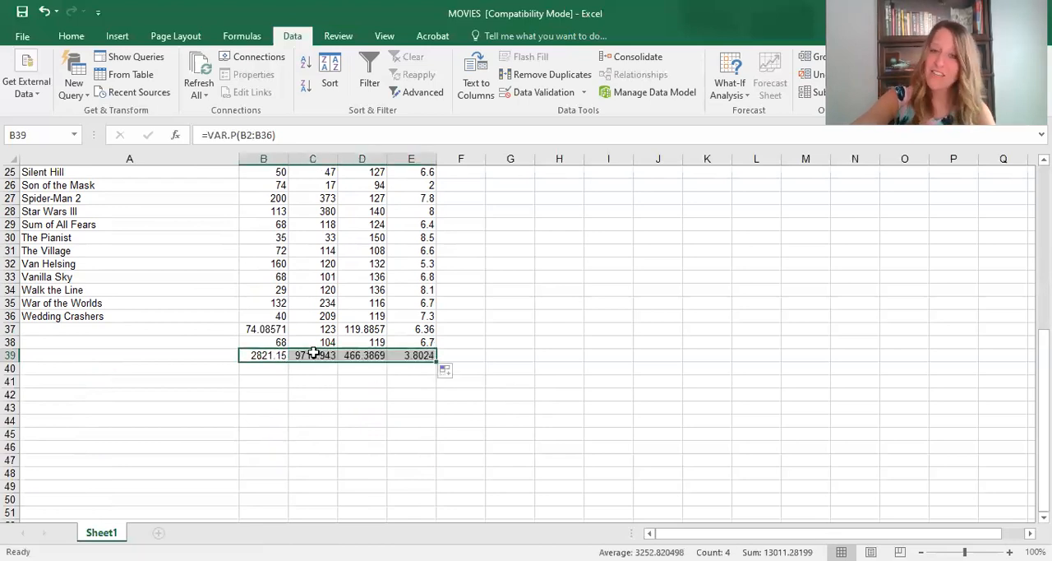
pyautogui.scroll(5, 328, 345)
pyautogui.scroll(3, 335, 337)
pyautogui.scroll(-7, 329, 362)
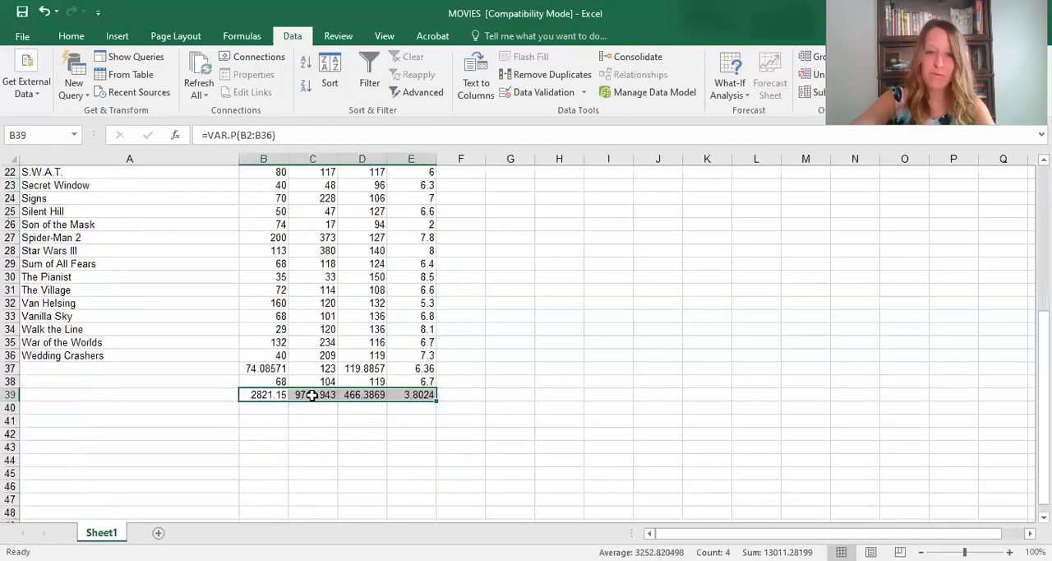
# - Try calculating the Budget column's sample variance in cell B40 with =VAR.S(B2:B36) and clear the cell again
pyautogui.click(268, 410)
pyautogui.write('=')
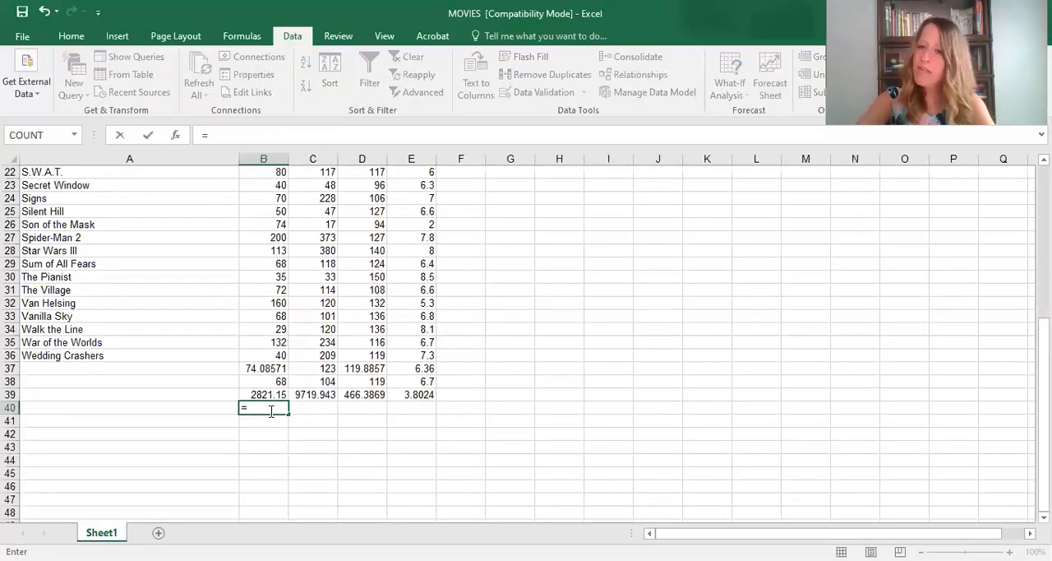
pyautogui.write('var')
pyautogui.click(287, 439)
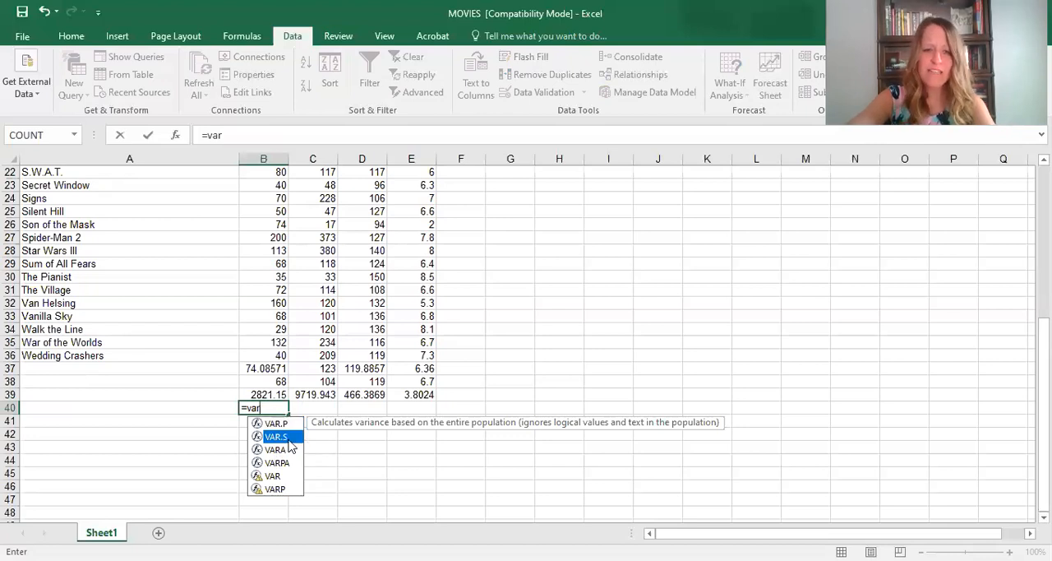
pyautogui.doubleClick(280, 436)
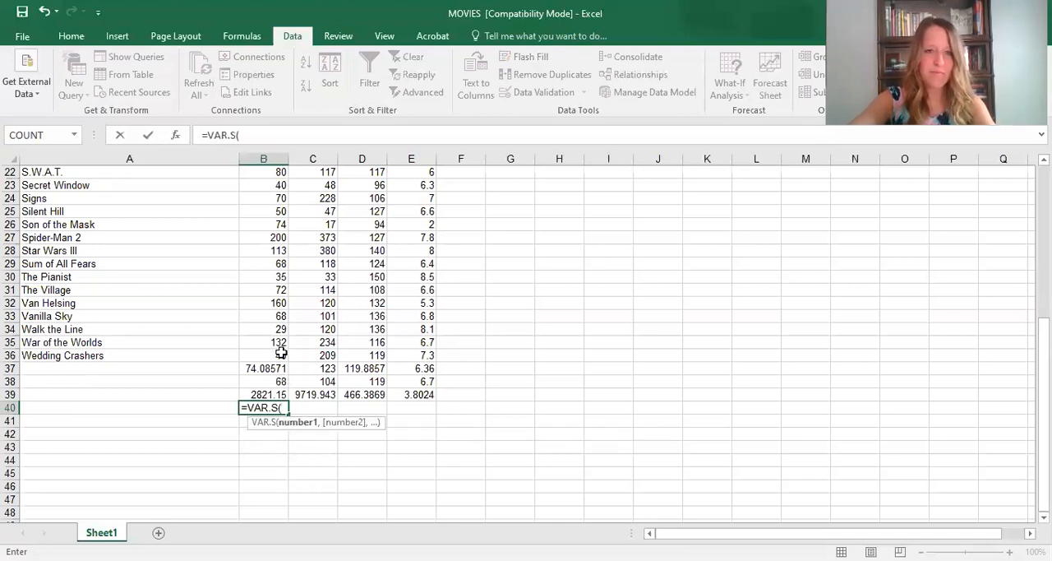
pyautogui.moveTo(280, 352); pyautogui.dragTo(275, 185)
pyautogui.press('Return')
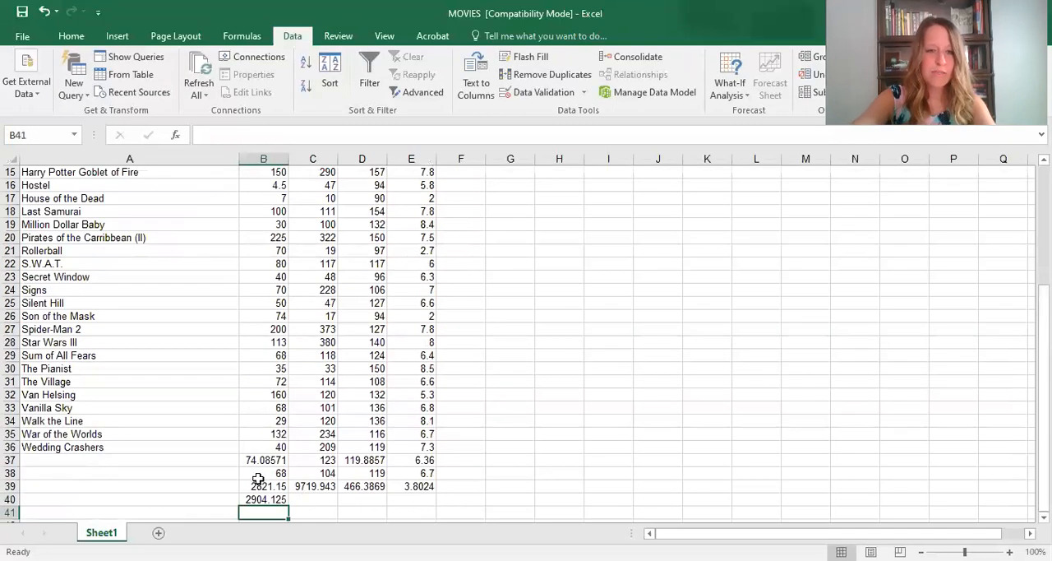
pyautogui.press('Up')
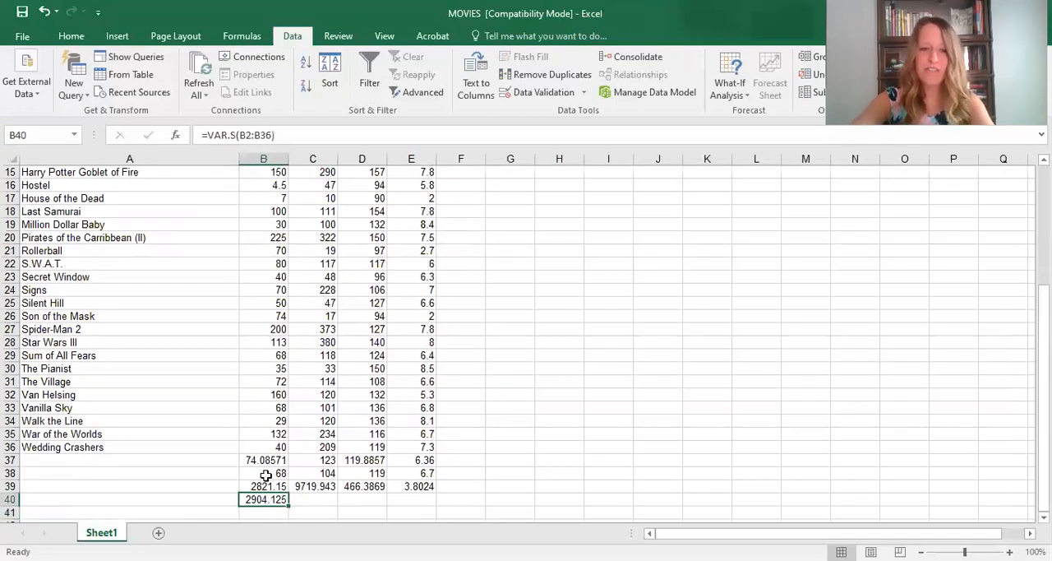
pyautogui.press('Delete')
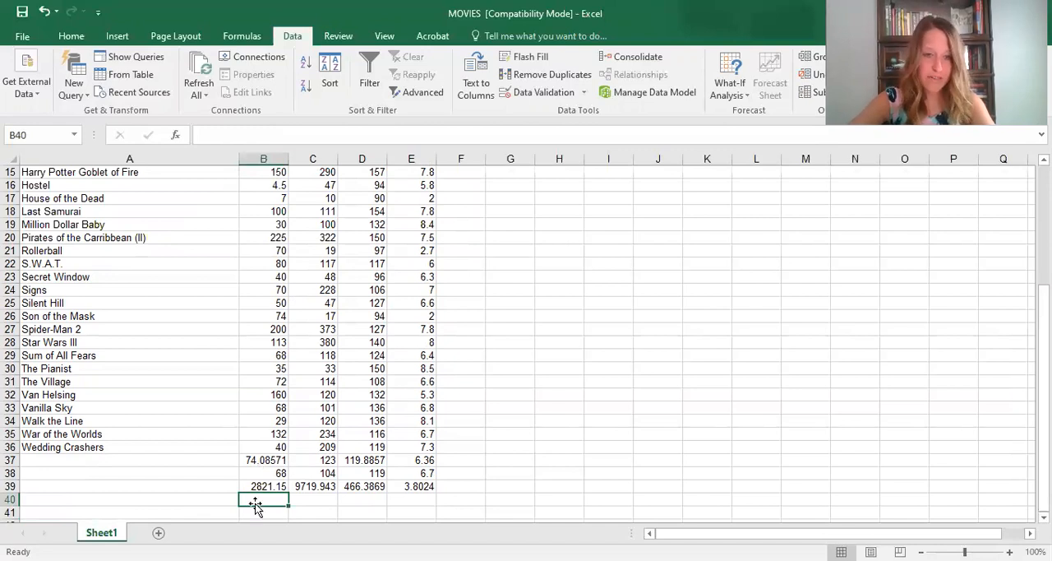
# - Calculate the Budget column's population standard deviation in B40 with =STDEV.P(B2:B36) and copy the formula across to C40:E40
pyautogui.scroll(-1, 255, 501)
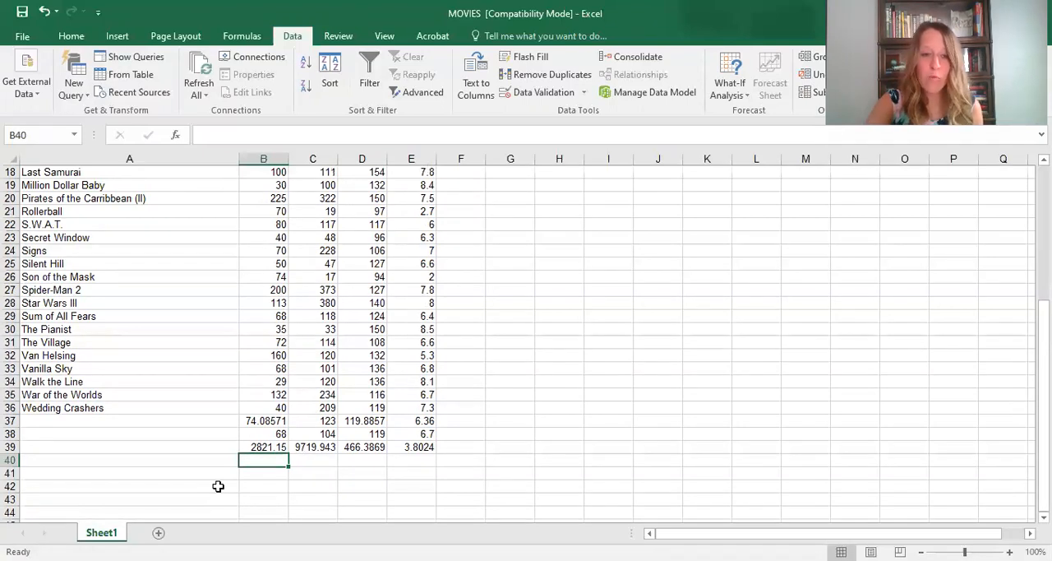
pyautogui.click(261, 446)
pyautogui.click(271, 465)
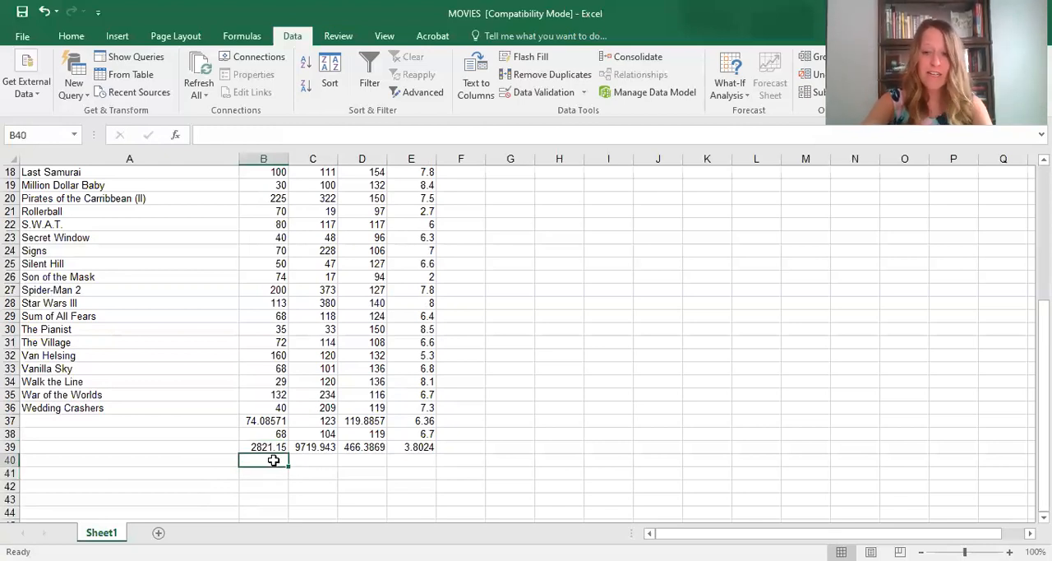
pyautogui.write('=')
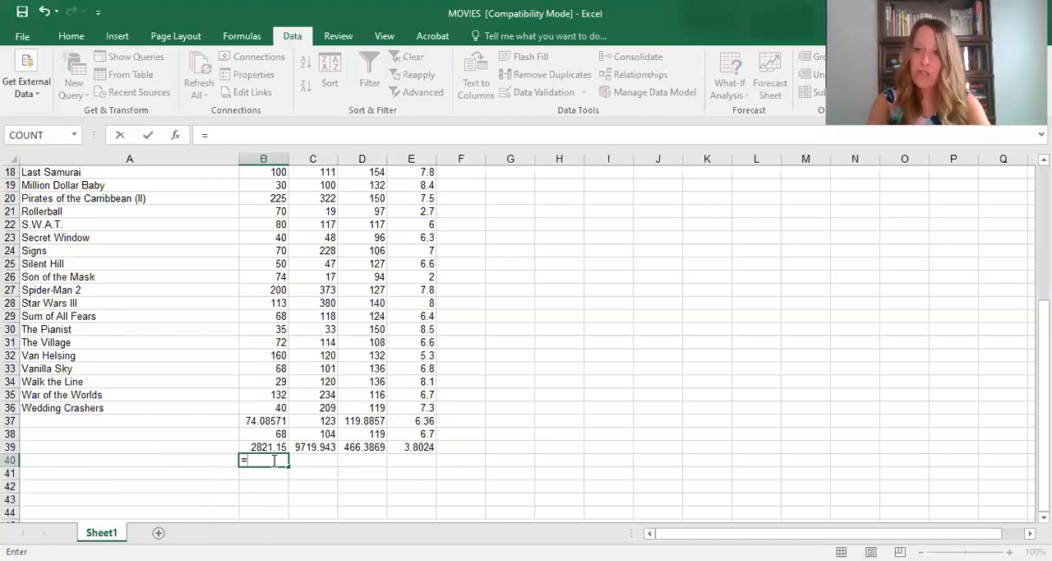
pyautogui.write('s')
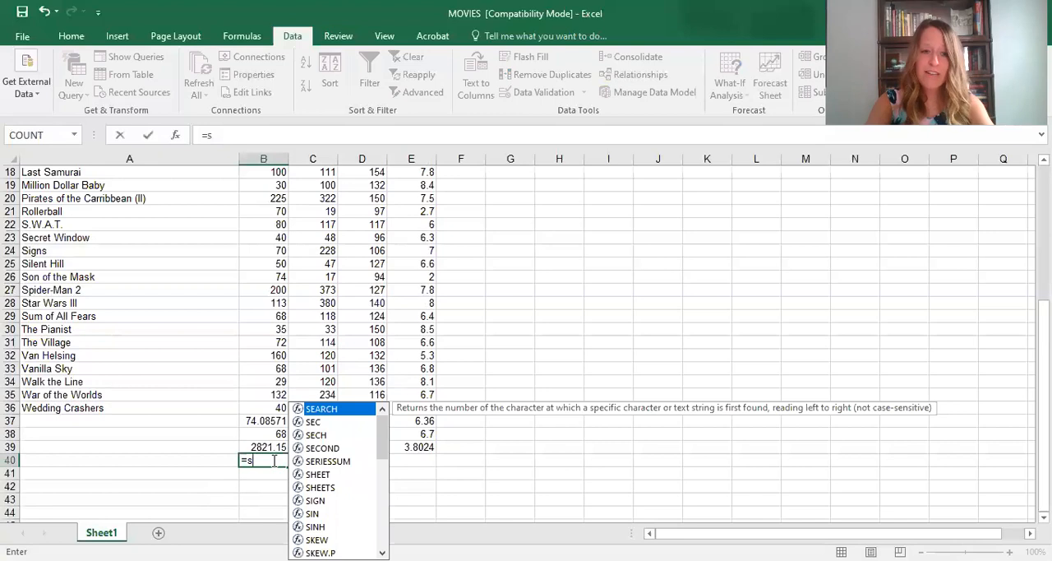
pyautogui.write('t')
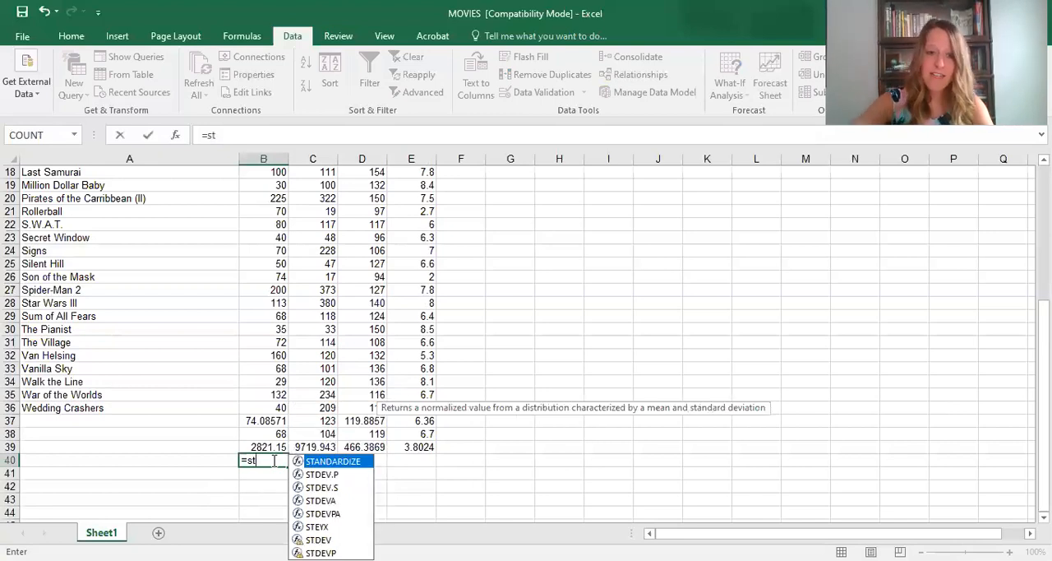
pyautogui.click(323, 475)
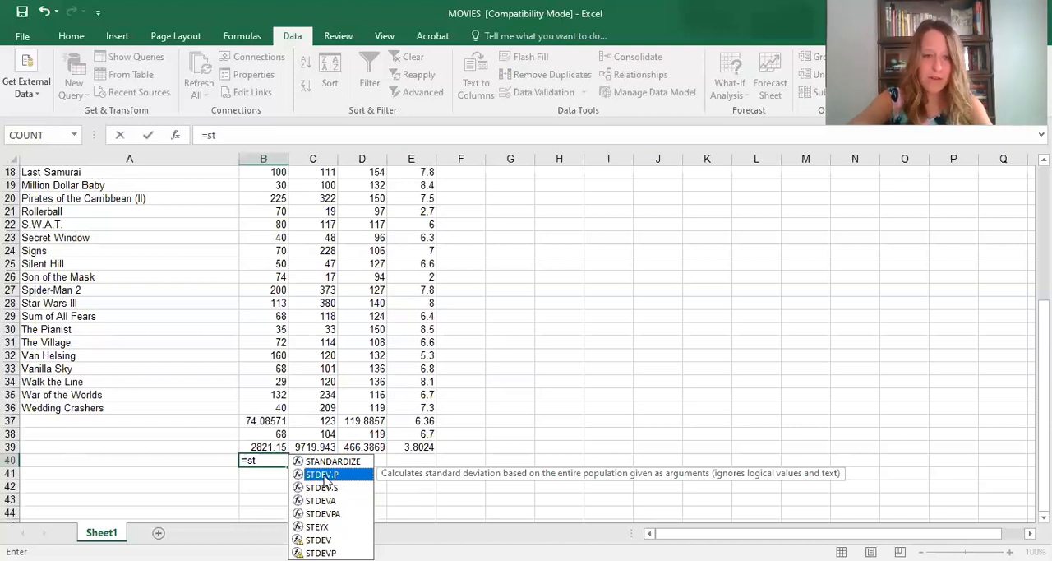
pyautogui.doubleClick(325, 474)
pyautogui.click(275, 404)
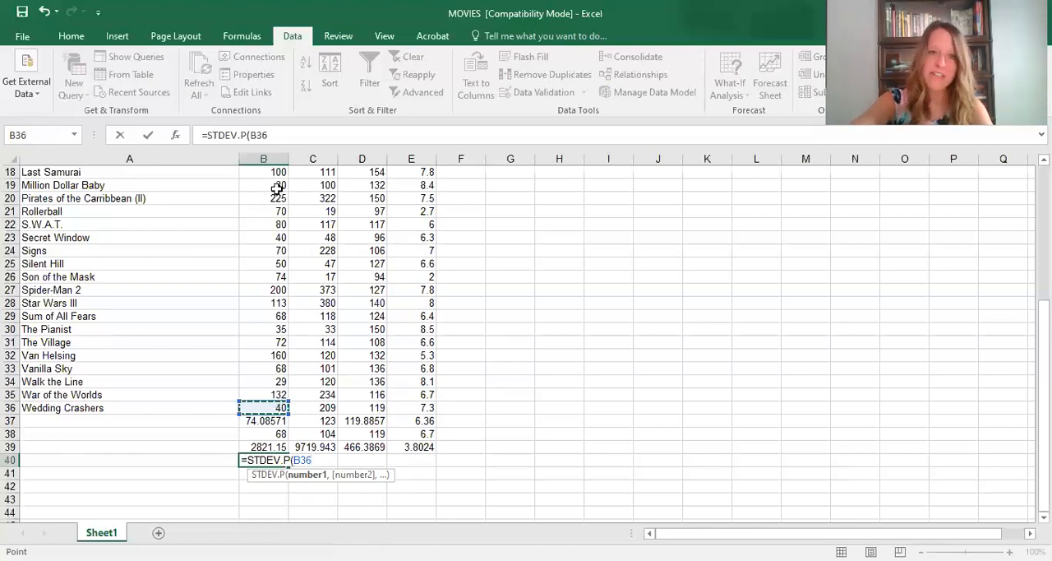
pyautogui.moveTo(277, 188); pyautogui.dragTo(274, 135)
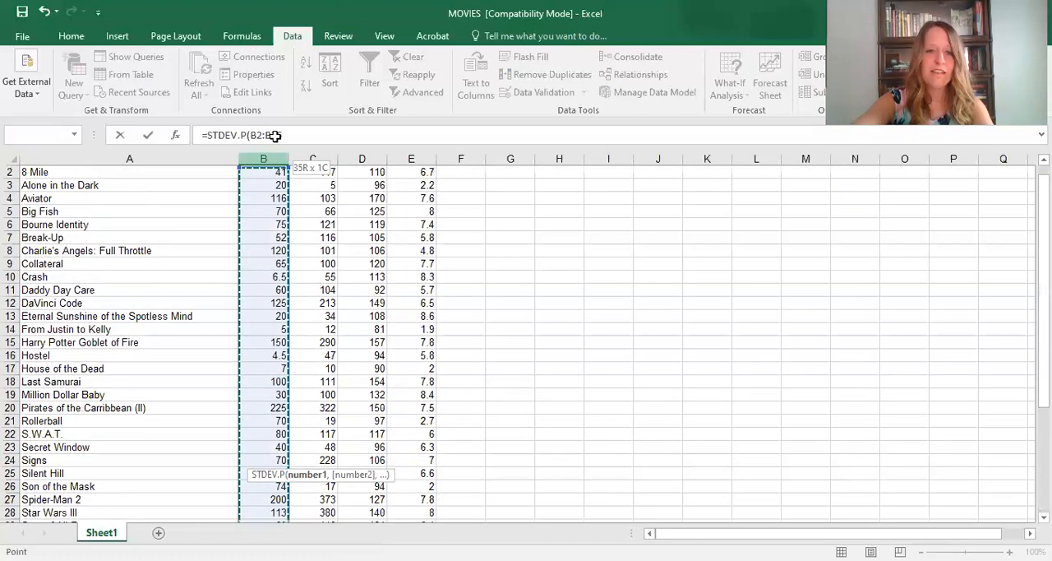
pyautogui.press('Return')
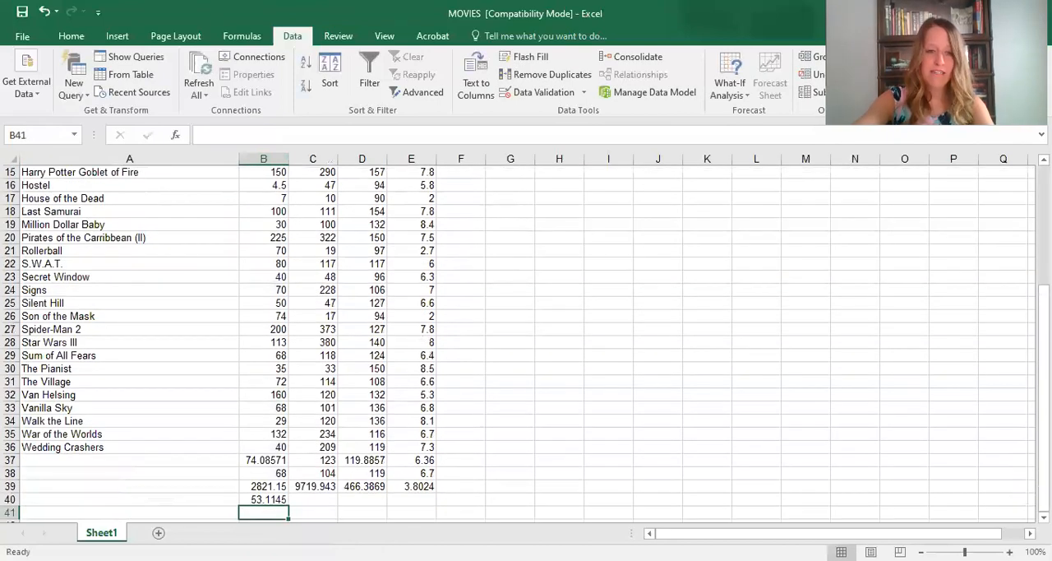
pyautogui.click(267, 501)
pyautogui.moveTo(289, 505); pyautogui.dragTo(415, 501)
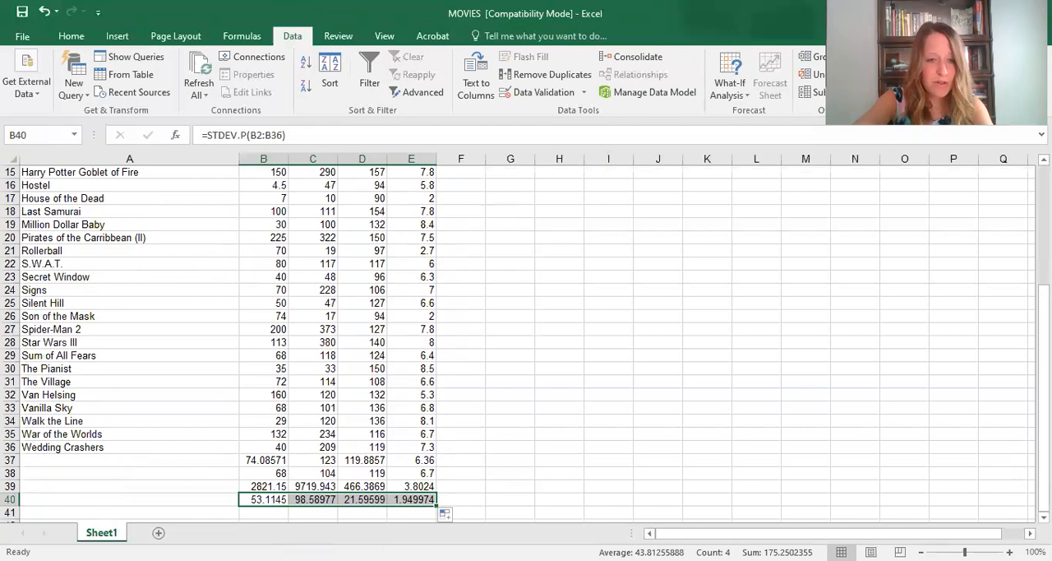
# - Review the averages, medians, population variances and standard deviations in rows 37 to 40, one row after another
pyautogui.click(231, 449)
pyautogui.moveTo(249, 461); pyautogui.dragTo(416, 461)
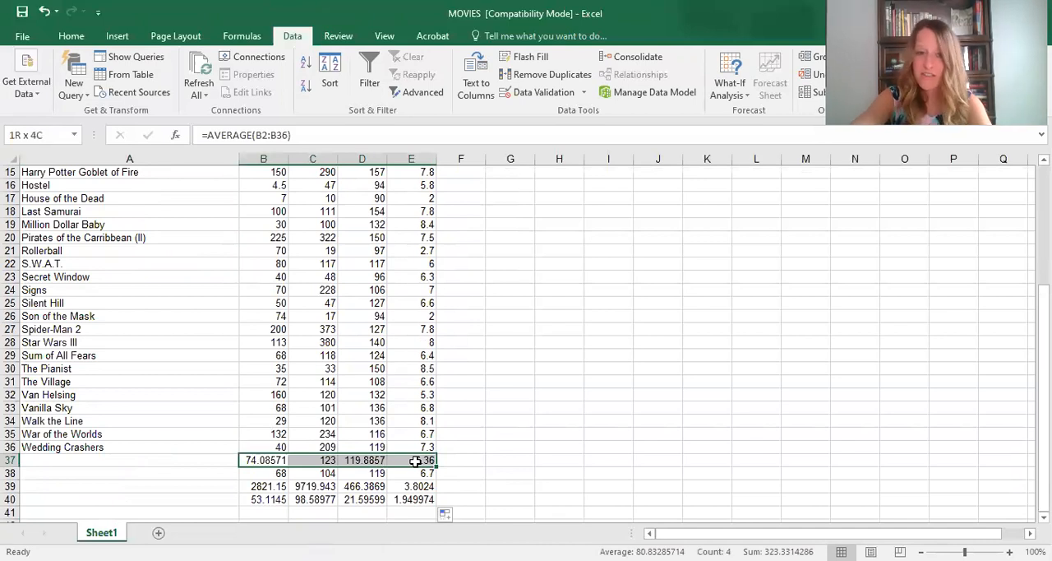
pyautogui.moveTo(265, 474); pyautogui.dragTo(420, 473)
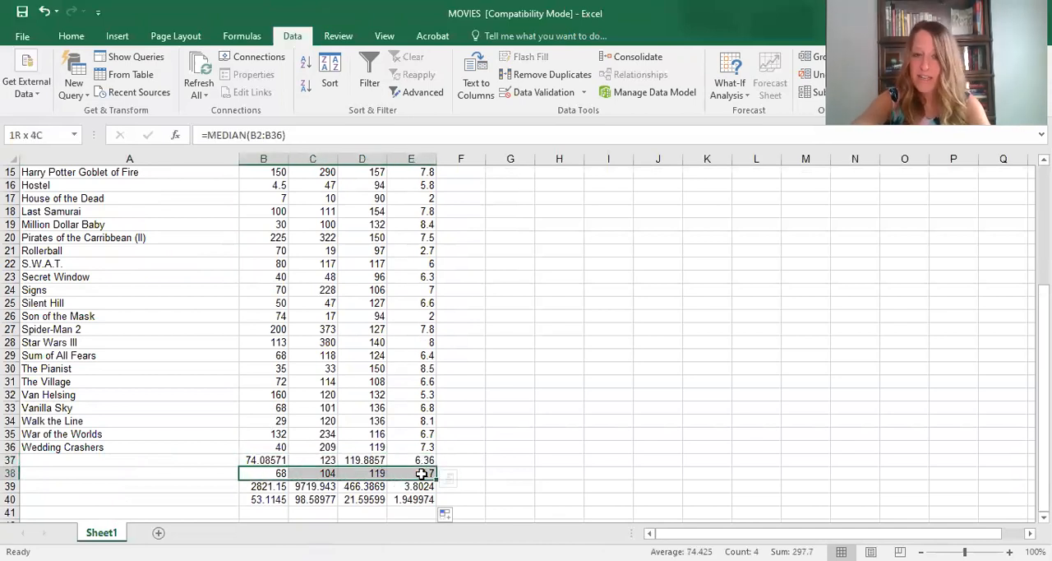
pyautogui.click(261, 483)
pyautogui.hotkey('shift', 'Right')
pyautogui.hotkey('shift', 'Right')
pyautogui.hotkey('shift', 'Right')
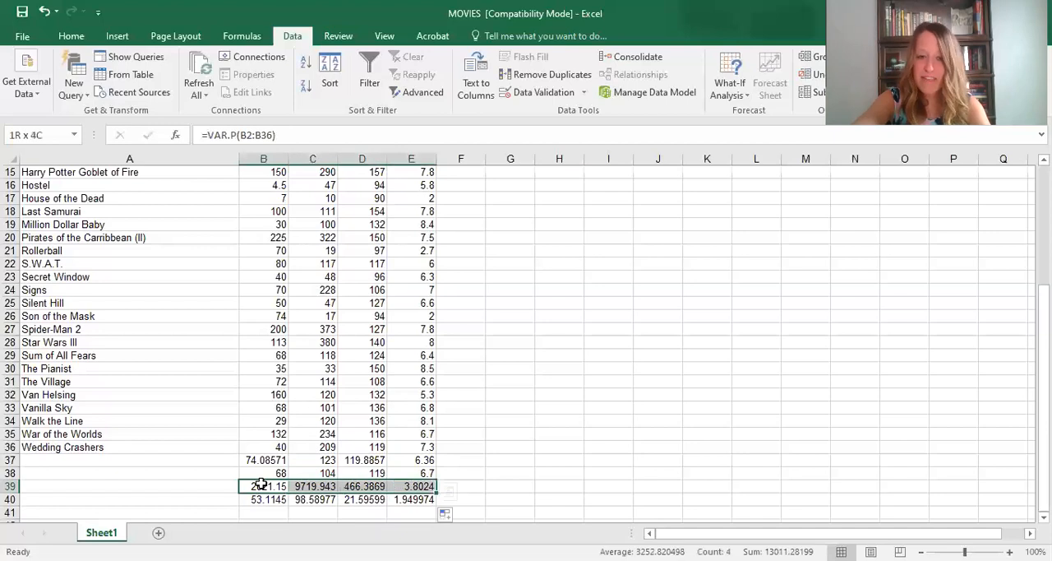
pyautogui.click(254, 499)
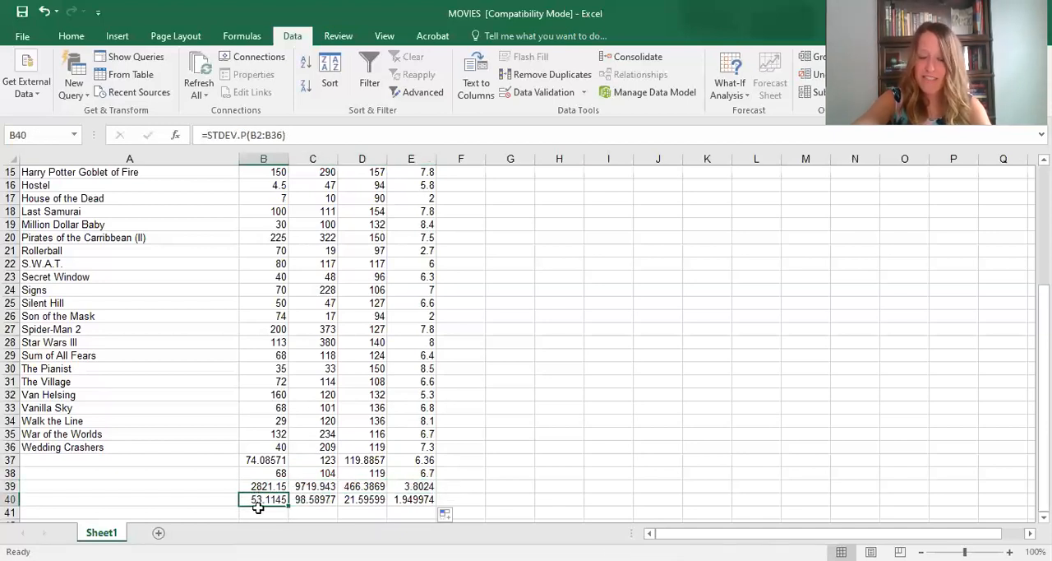
# - Calculate the maximum of the Budget column in cell B41 with the formula =MAX(B2:B36)
pyautogui.scroll(-1, 257, 509)
pyautogui.click(261, 474)
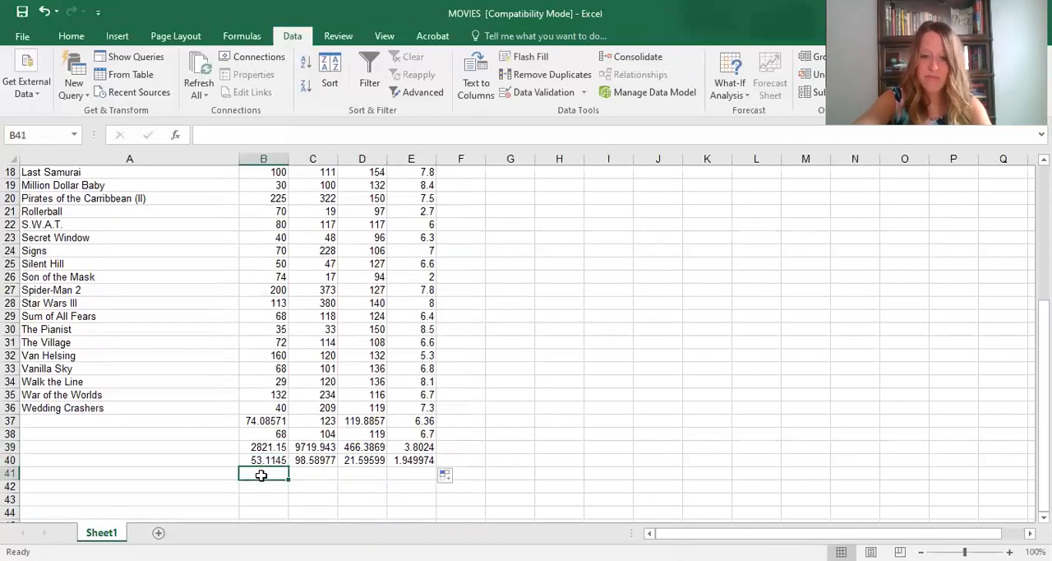
pyautogui.write('=')
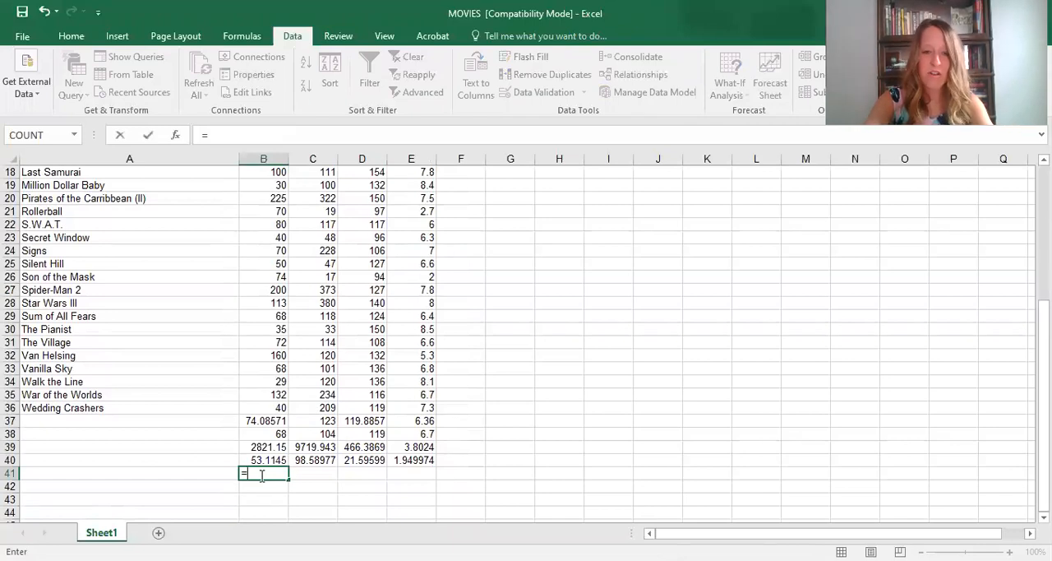
pyautogui.write('ma')
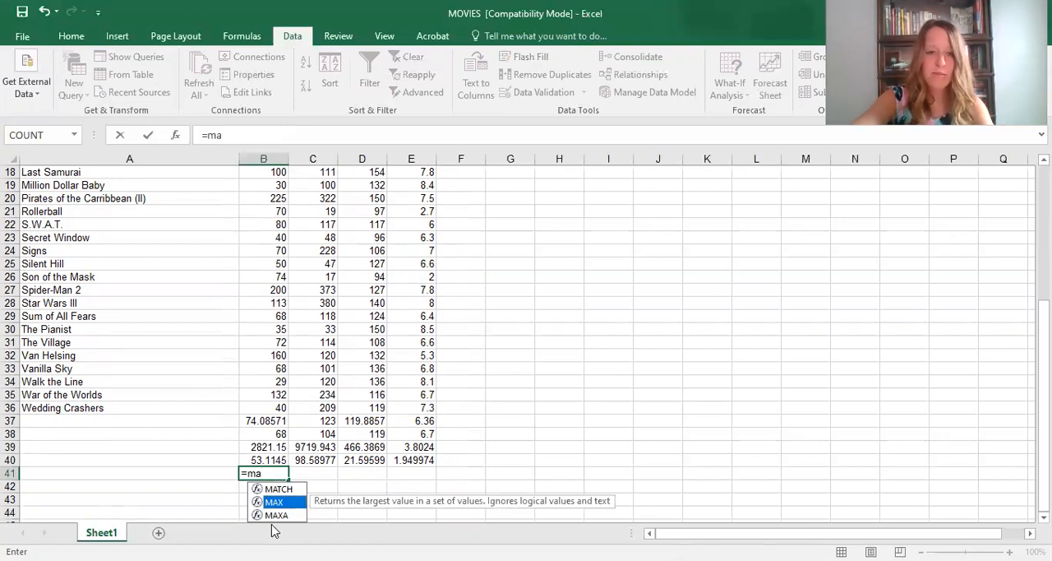
pyautogui.press('Tab')
pyautogui.click(280, 403)
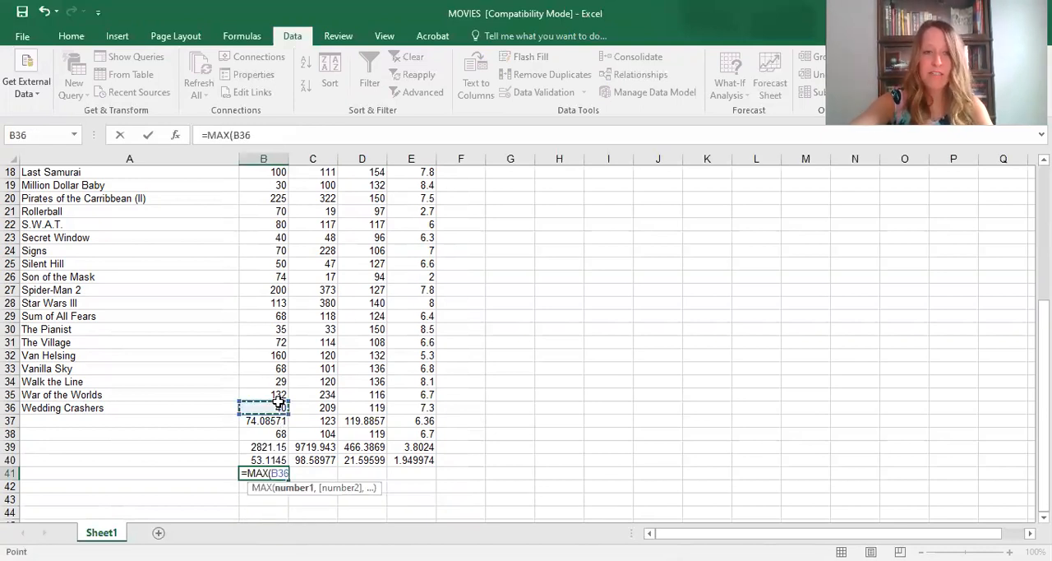
pyautogui.moveTo(279, 403); pyautogui.dragTo(268, 181)
pyautogui.press('Return')
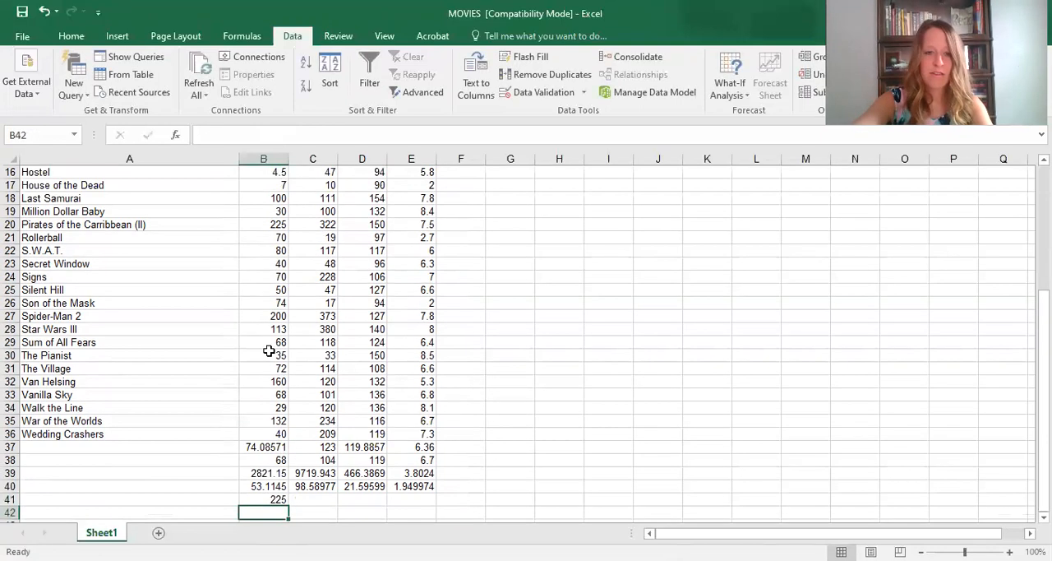
# - Copy the Budget maximum formula from B41 across to C41:E41 and check the results against the movie data
pyautogui.click(275, 498)
pyautogui.moveTo(288, 504); pyautogui.dragTo(415, 502)
pyautogui.scroll(5, 329, 435)
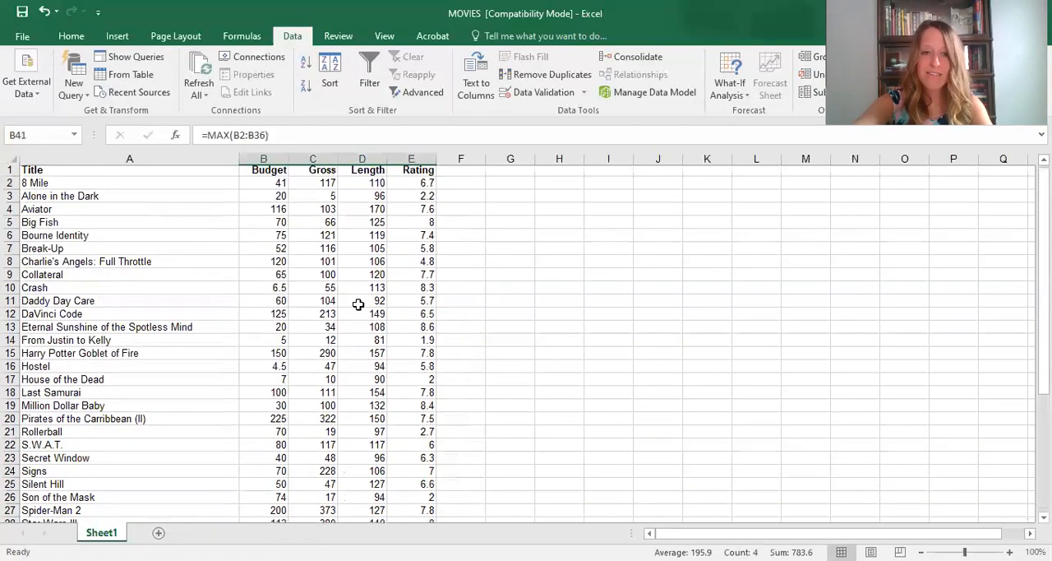
pyautogui.scroll(-5, 348, 401)
pyautogui.scroll(-4, 348, 401)
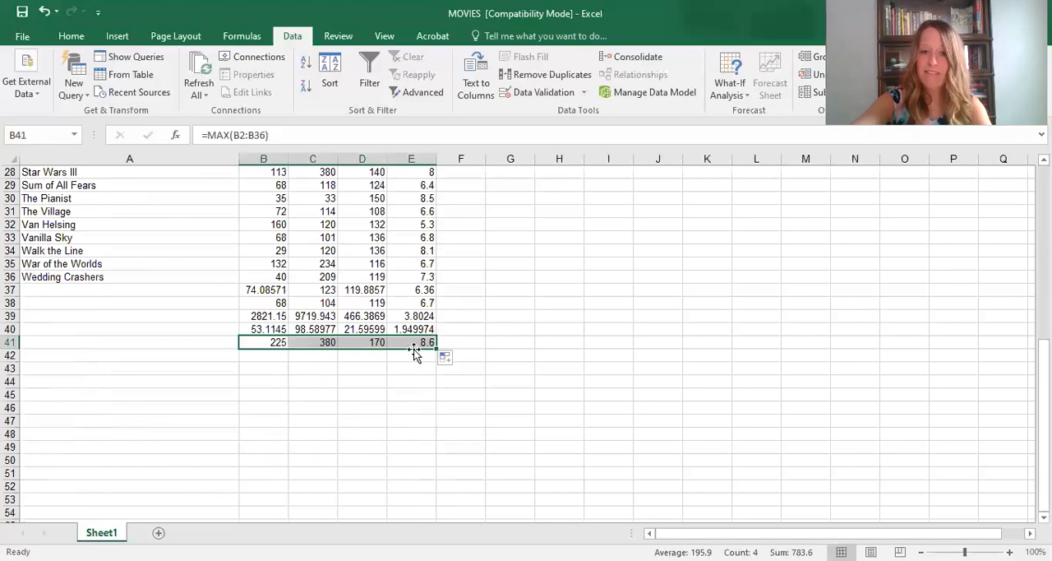
pyautogui.scroll(3, 413, 445)
pyautogui.scroll(5, 376, 466)
pyautogui.scroll(-6, 329, 472)
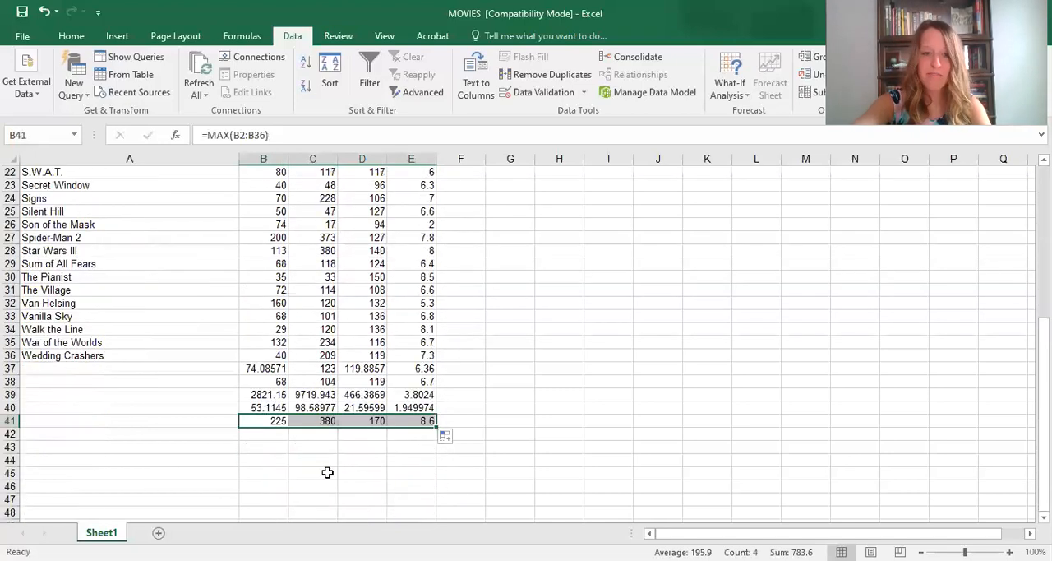
# - Calculate the minimum of the Budget column in cell B42 with the formula =MIN(B2:B36) and select the result cell
pyautogui.click(278, 433)
pyautogui.write('Min')
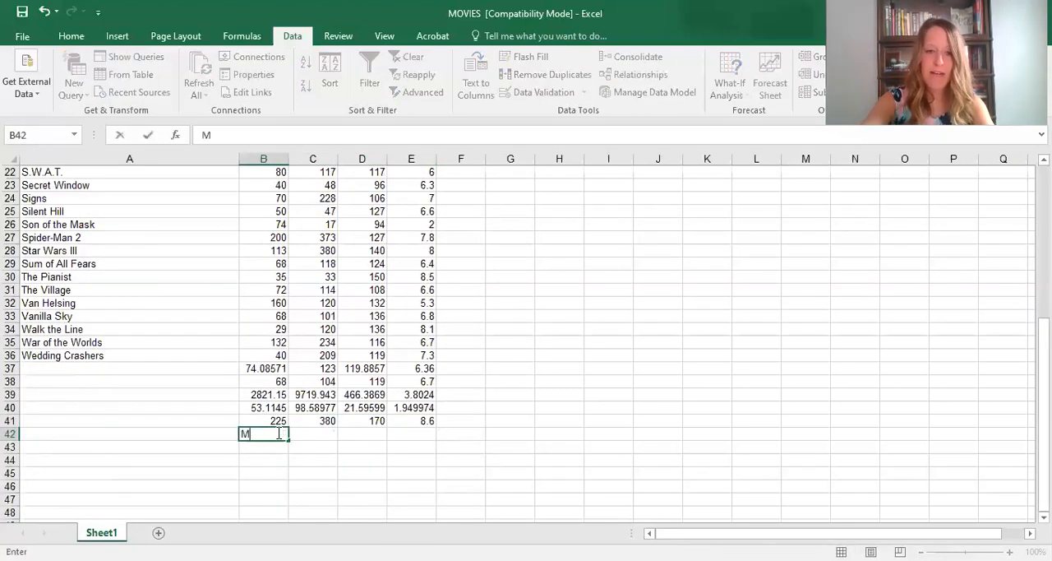
pyautogui.press('BackSpace')
pyautogui.write('=')
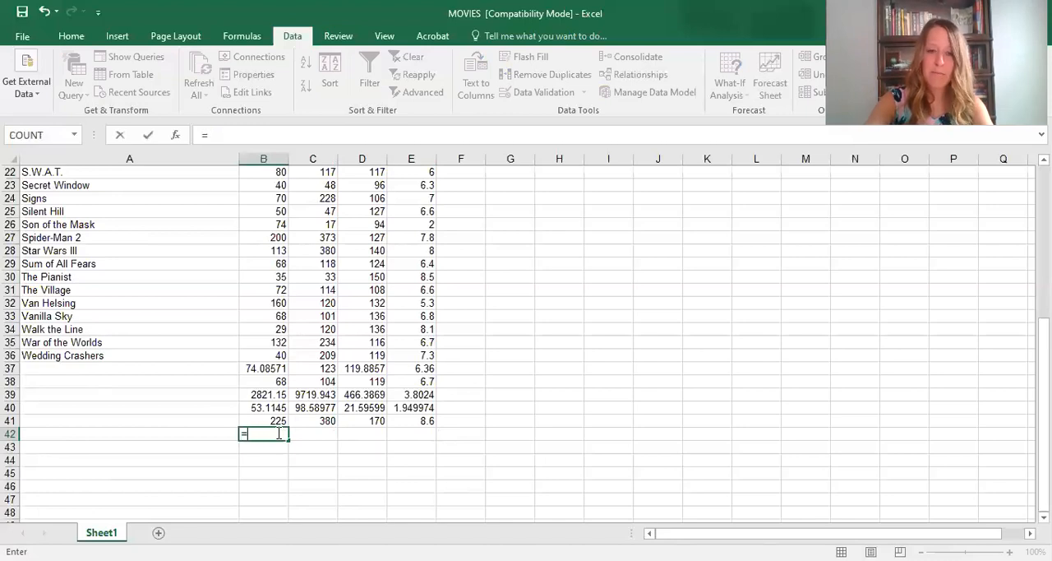
pyautogui.write('M')
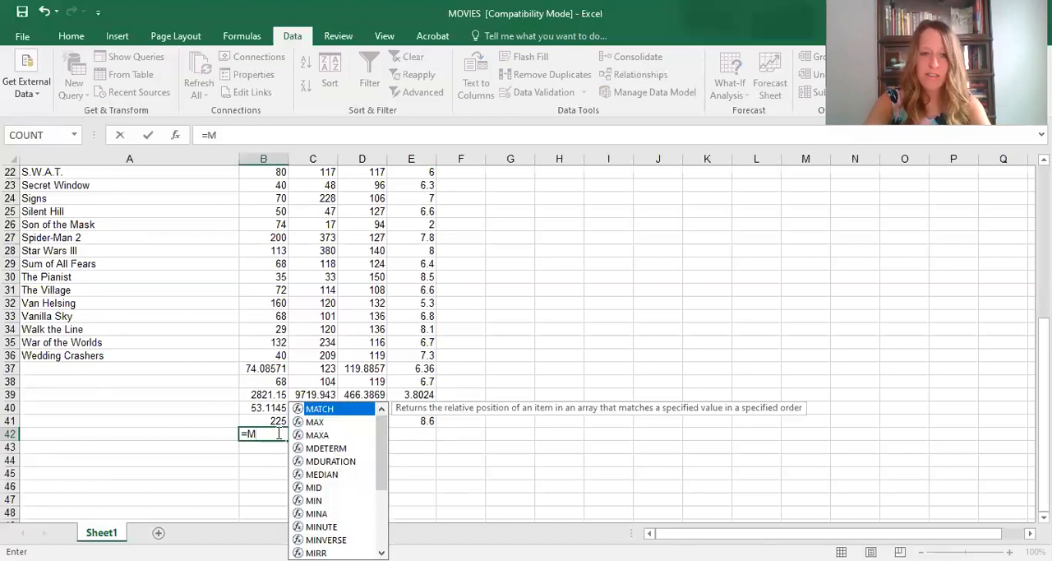
pyautogui.write('i')
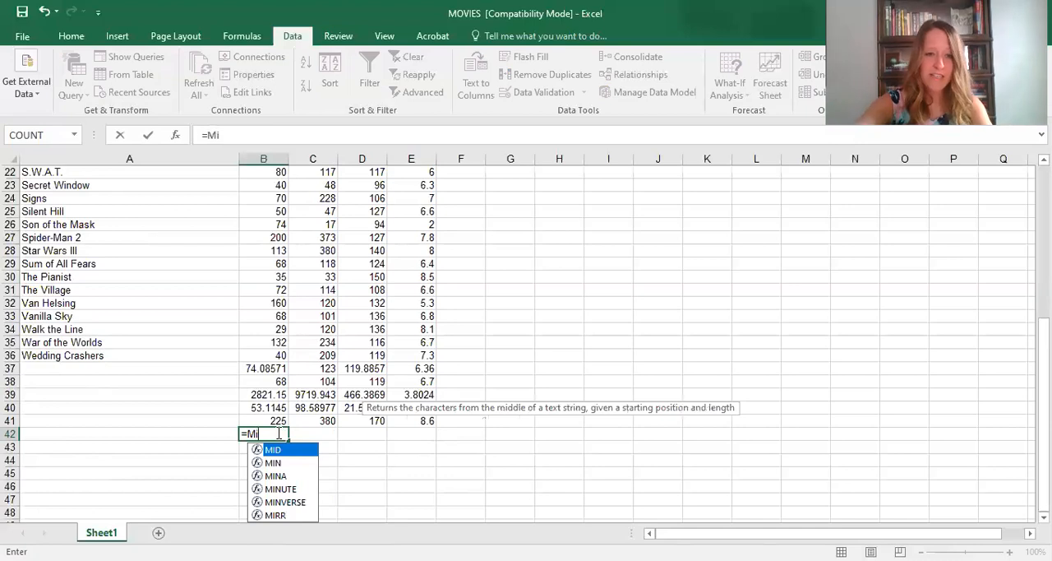
pyautogui.write('n')
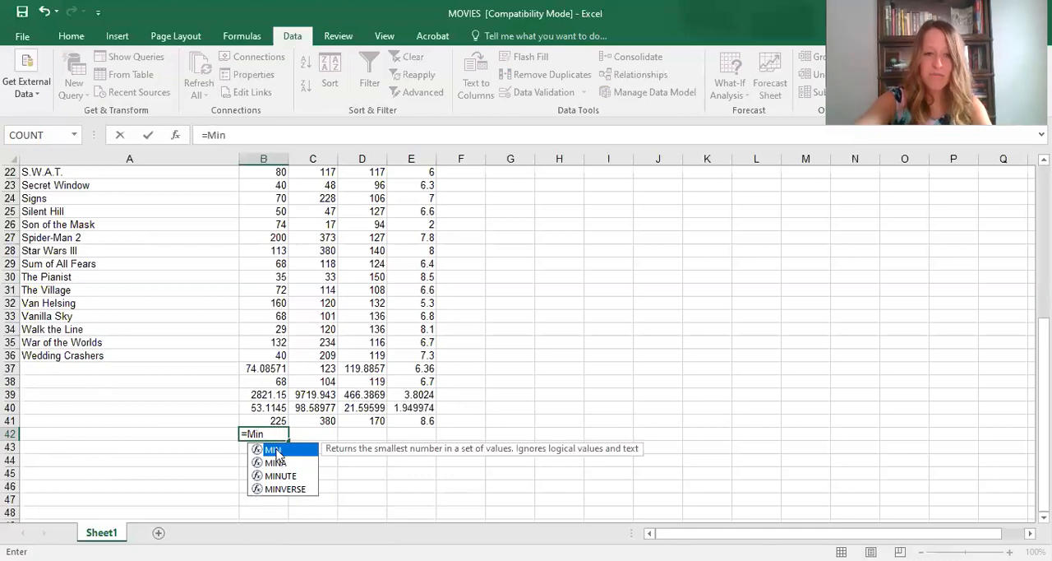
pyautogui.doubleClick(276, 451)
pyautogui.click(271, 352)
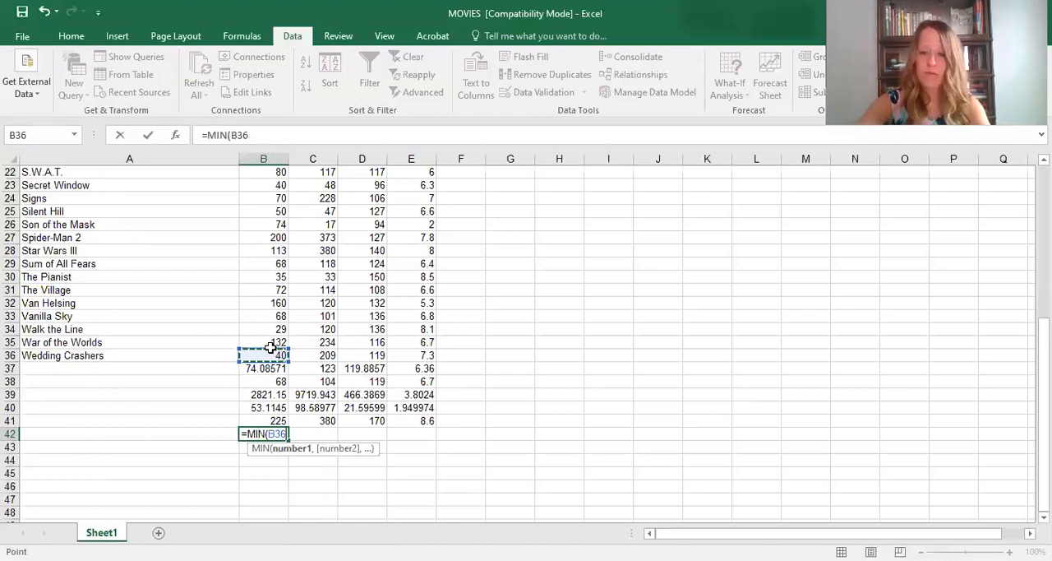
pyautogui.hotkey('ctrl', 'shift', 'Up')
pyautogui.press('Return')
pyautogui.click(270, 500)
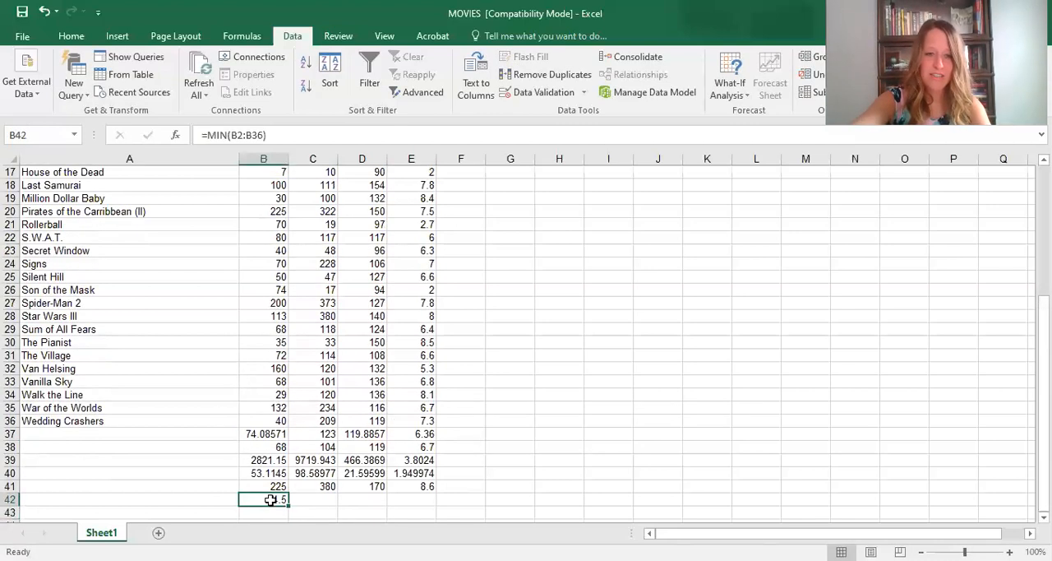
# - Copy the Budget minimum formula from B42 across to C42:E42 and check the results against the movie data
pyautogui.moveTo(289, 504); pyautogui.dragTo(411, 503)
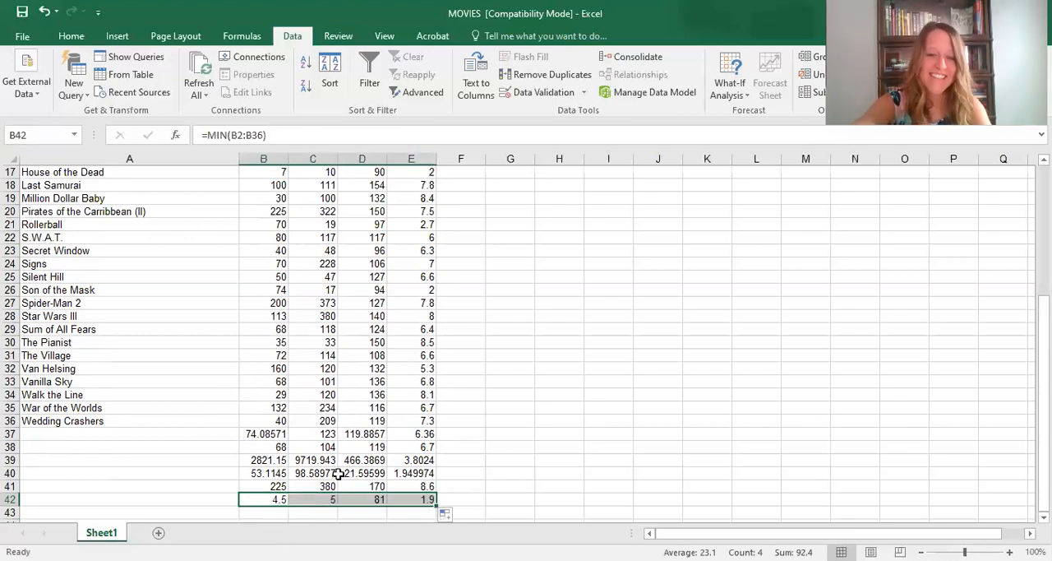
pyautogui.scroll(5, 338, 474)
pyautogui.scroll(-6, 337, 474)
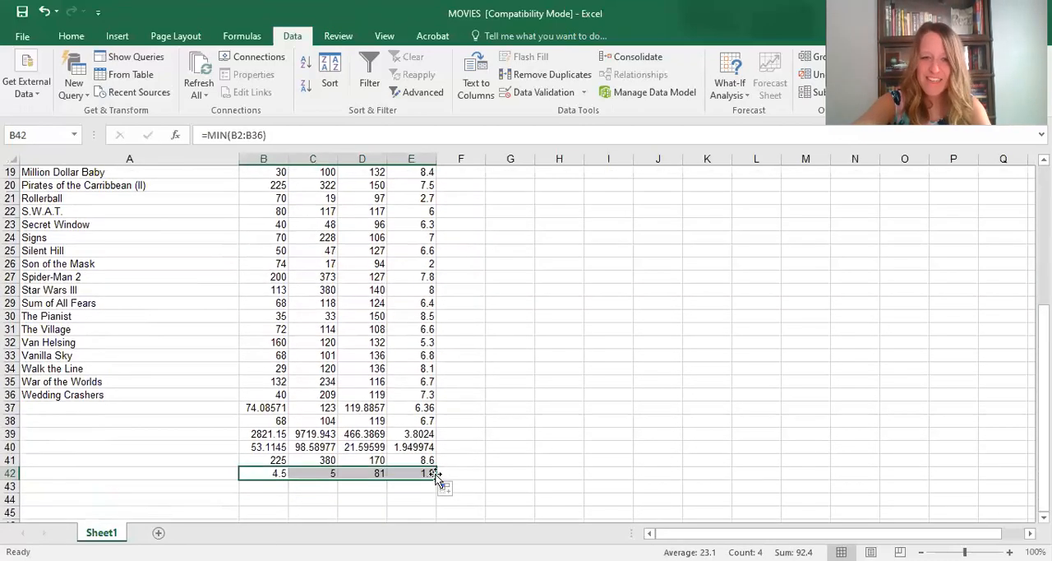
pyautogui.scroll(6, 435, 477)
pyautogui.scroll(-7, 436, 476)
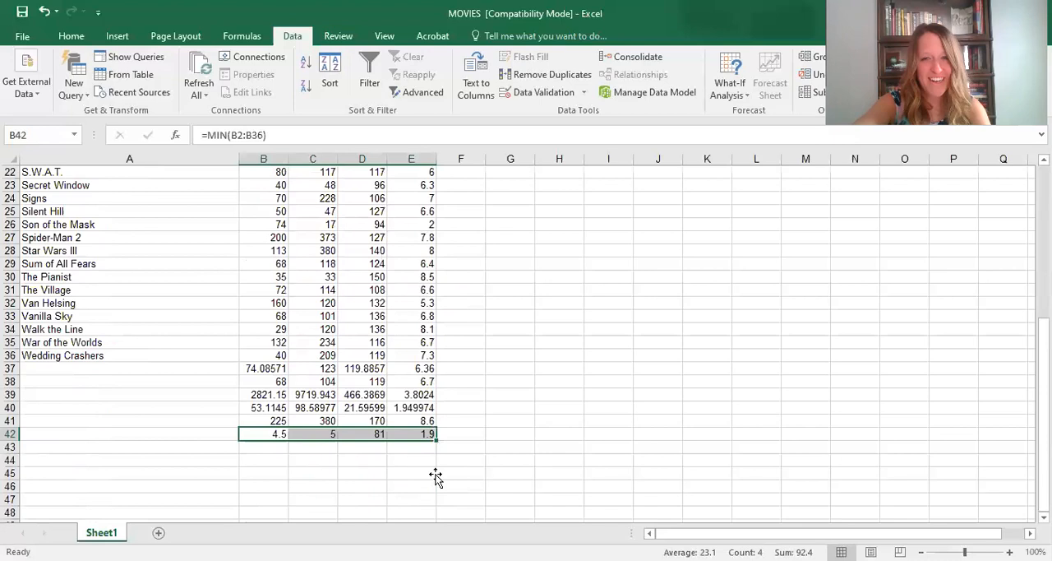
pyautogui.scroll(-2, 435, 477)
pyautogui.scroll(2, 312, 440)
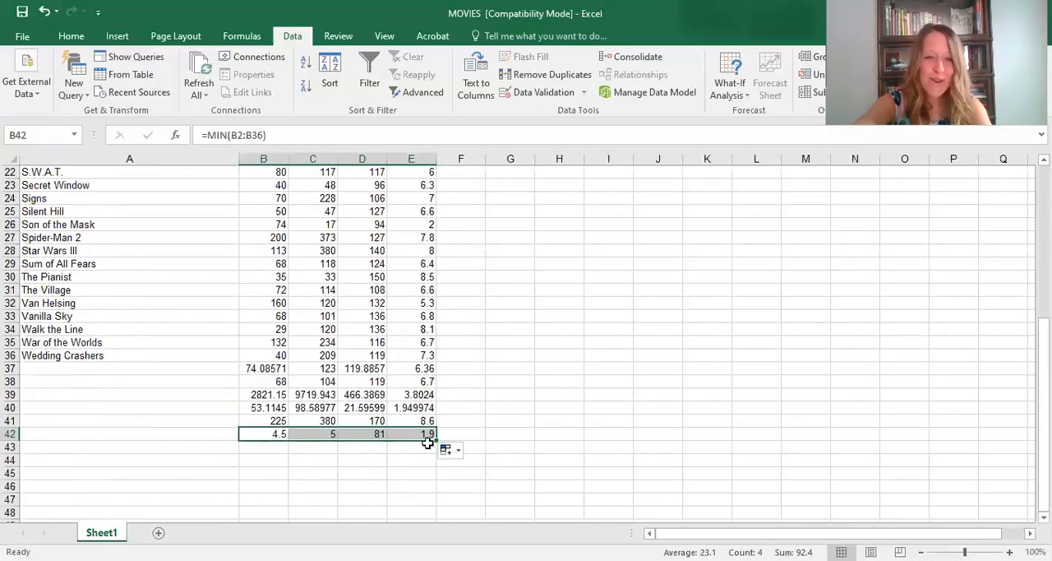
# - Search the sheet for the minimum length 81 and select the entire row of the matching movie
pyautogui.click(263, 421)
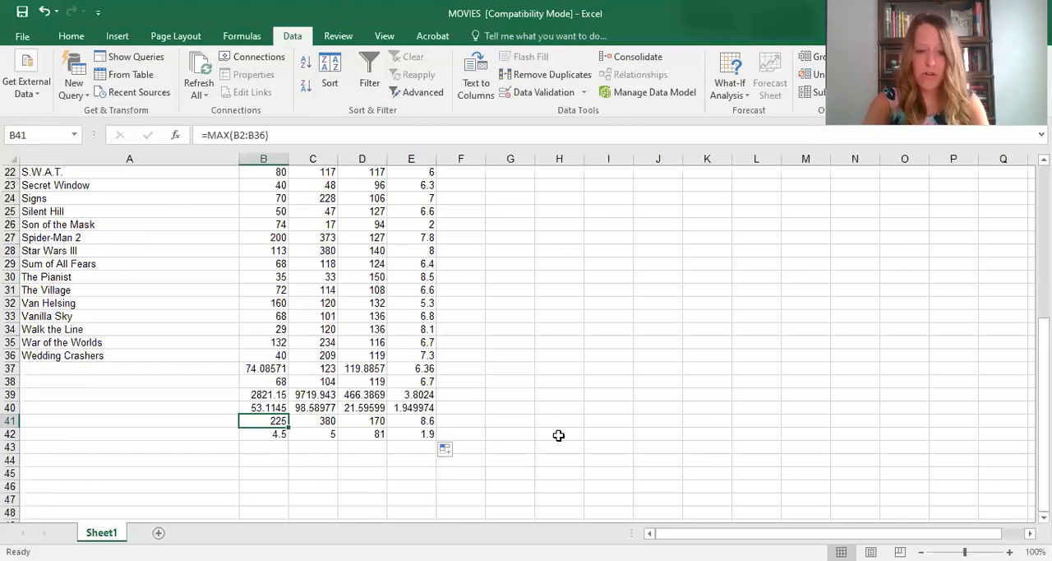
pyautogui.hotkey('ctrl', 'f')
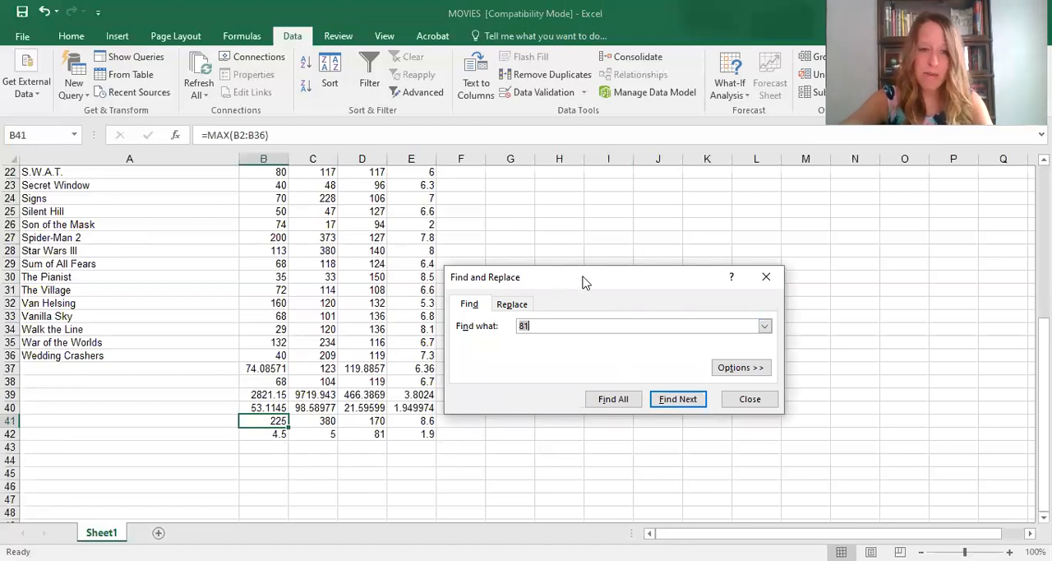
pyautogui.moveTo(582, 277); pyautogui.dragTo(645, 213)
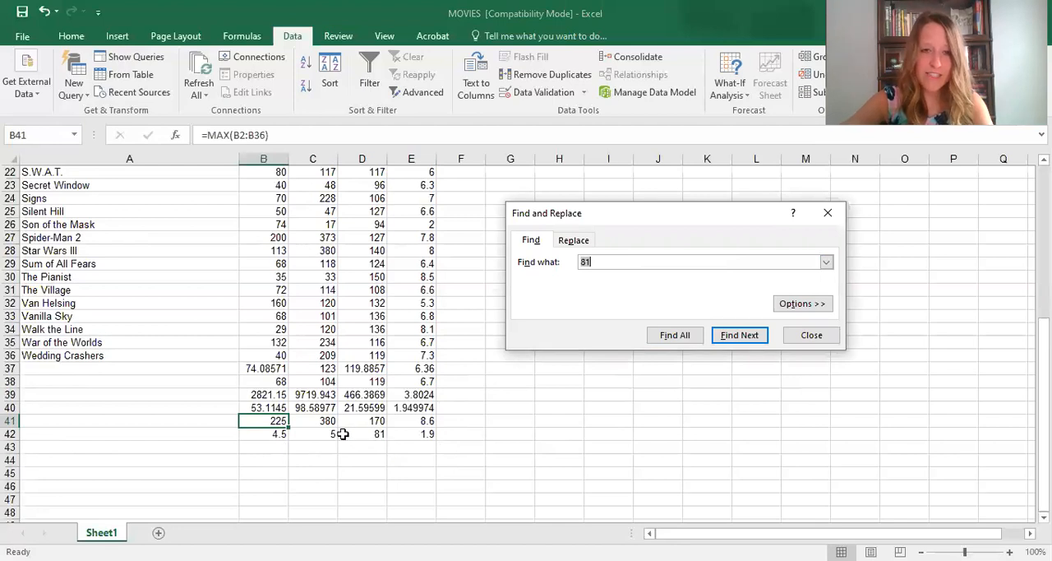
pyautogui.scroll(7, 345, 427)
pyautogui.scroll(-9, 350, 420)
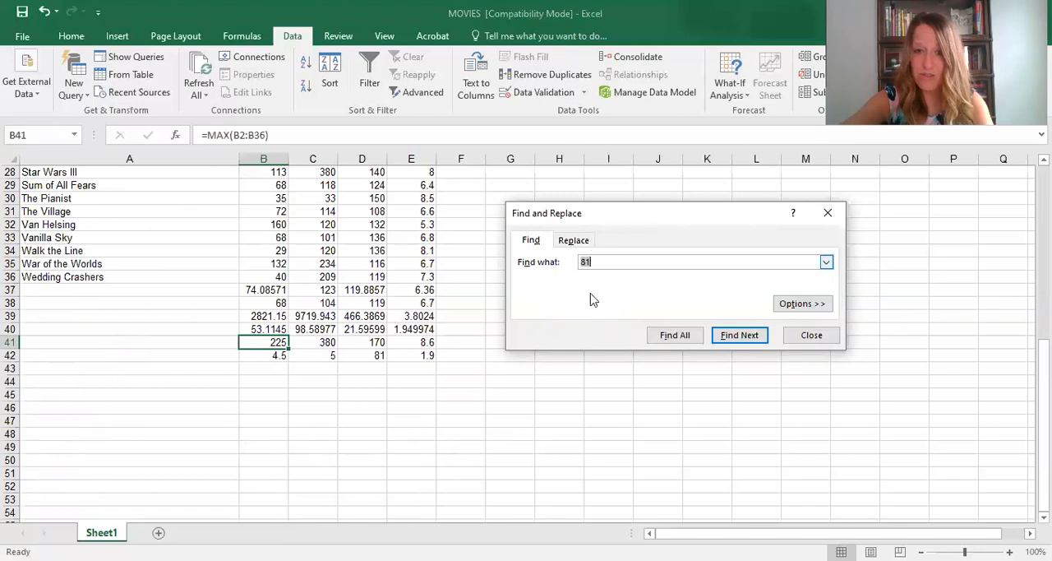
pyautogui.click(735, 339)
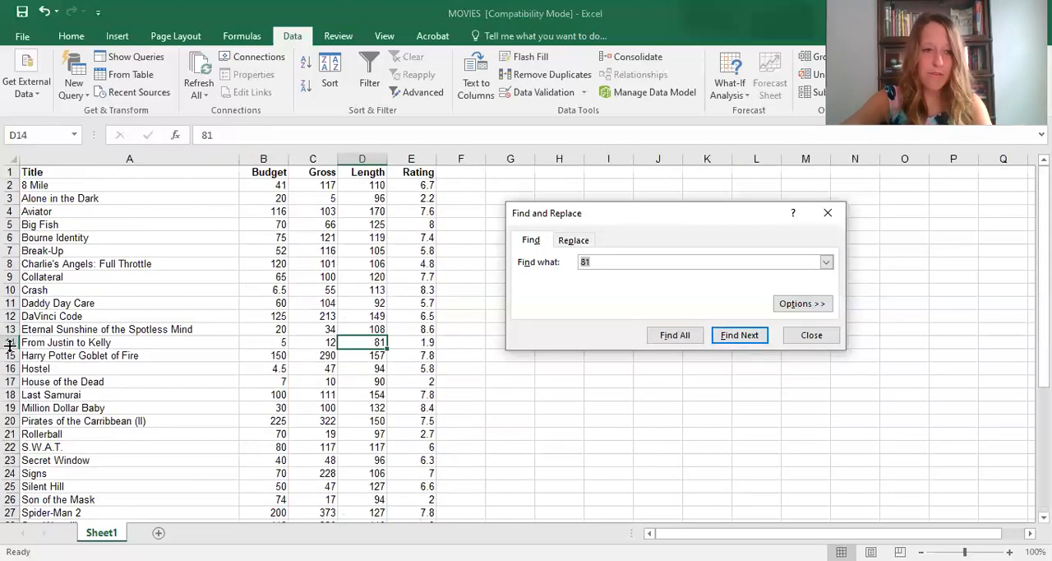
pyautogui.click(10, 342)
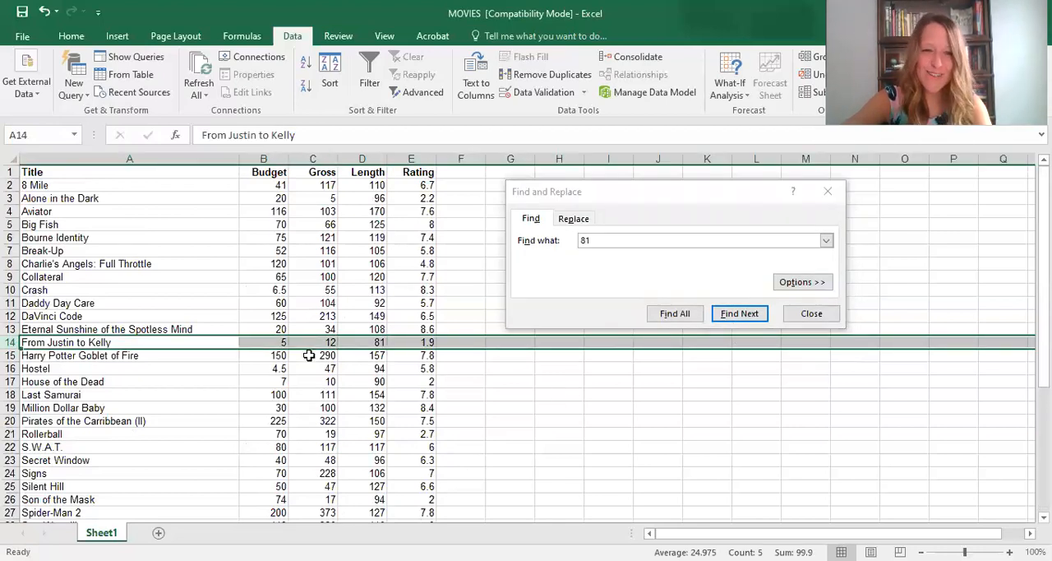
# - Search the sheet for the minimum rating 1.9 from E42 to locate the lowest-rated movie
pyautogui.scroll(-10, 309, 355)
pyautogui.scroll(4, 543, 289)
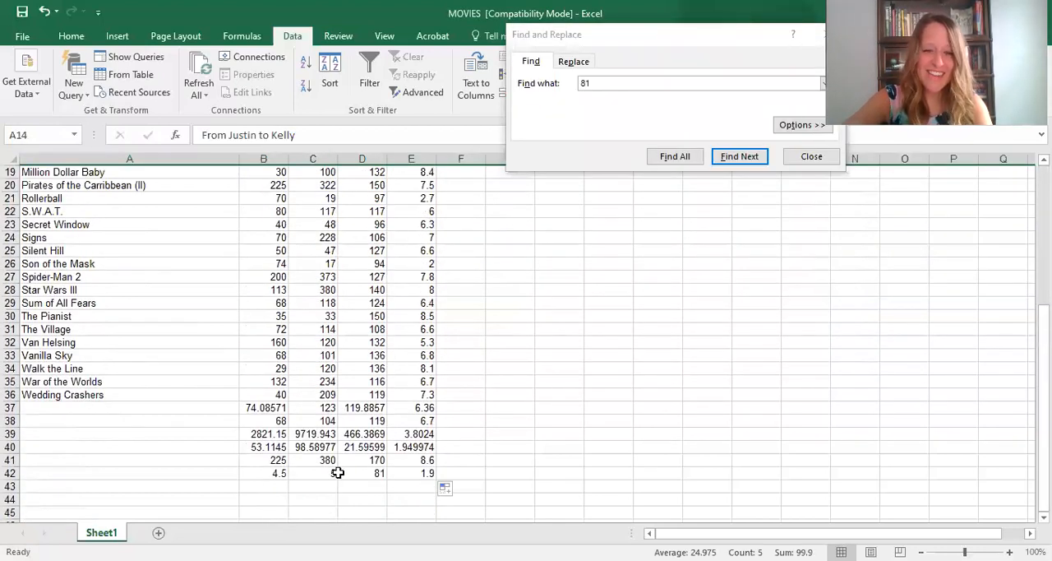
pyautogui.click(432, 474)
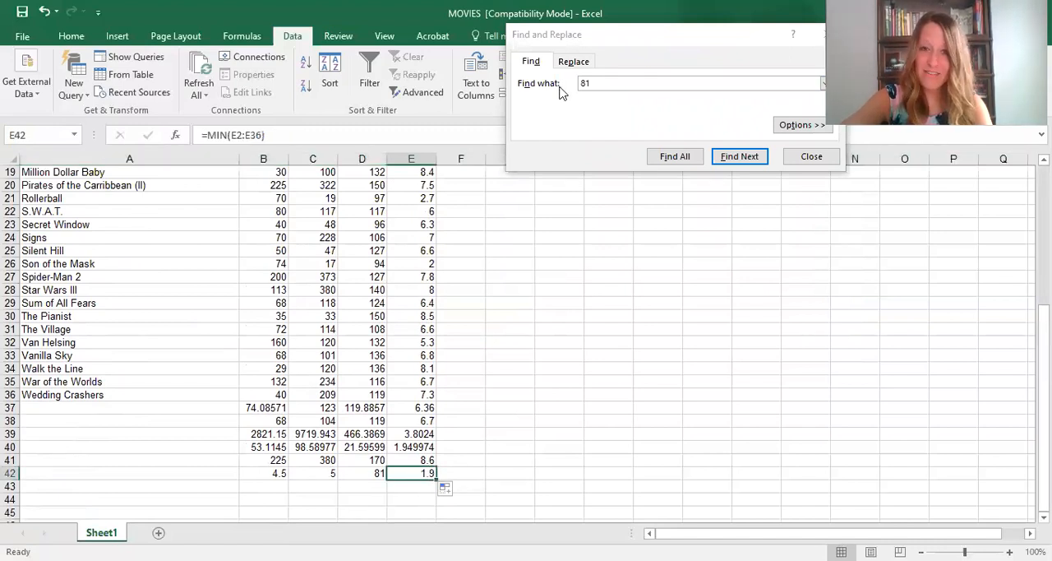
pyautogui.click(623, 95)
pyautogui.write('1')
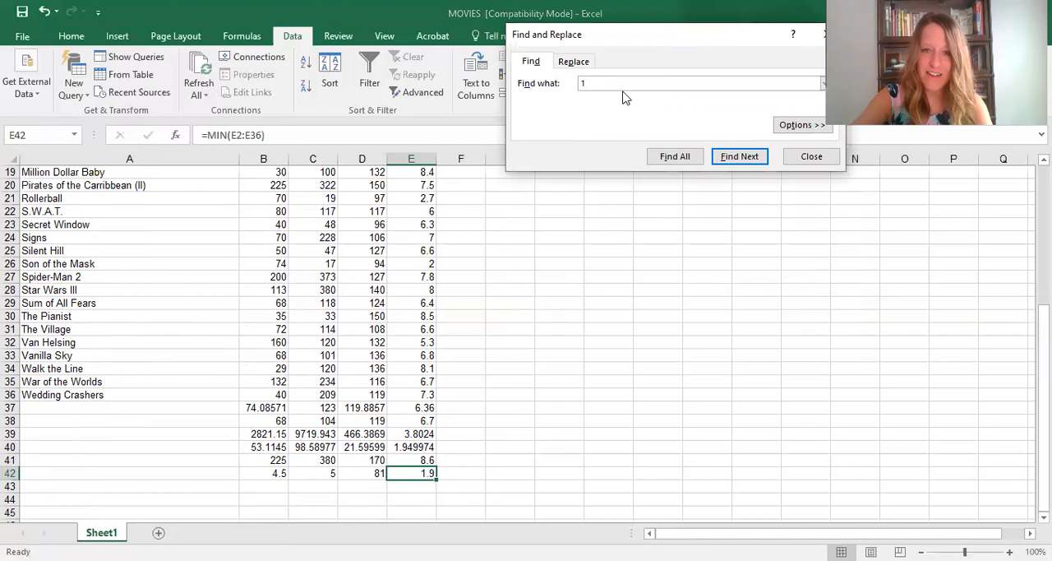
pyautogui.write('.9')
pyautogui.click(739, 158)
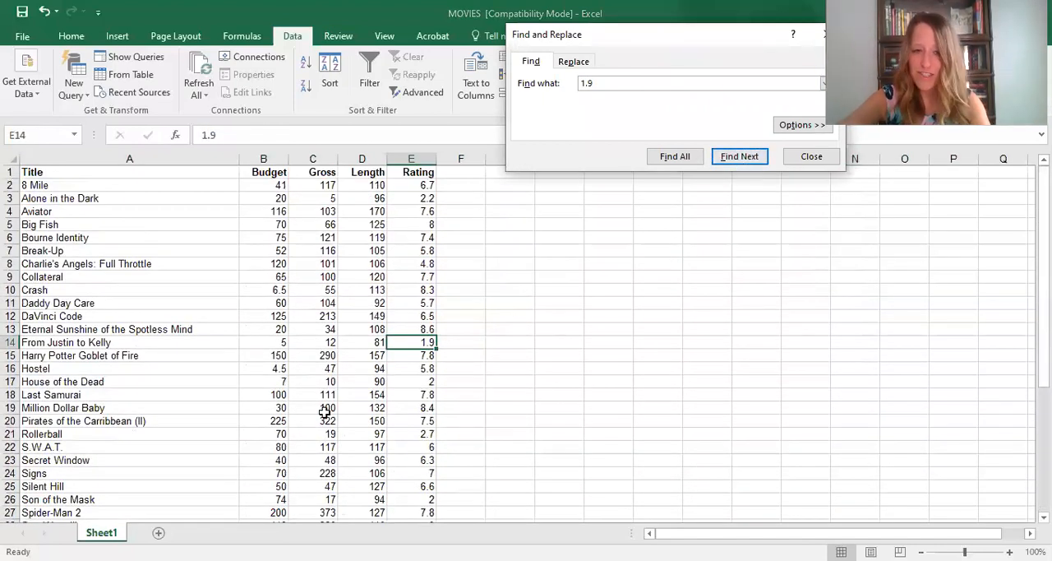
# - Search the sheet for the maximum rating 8.6 from E41 and close the search
pyautogui.scroll(-7, 347, 460)
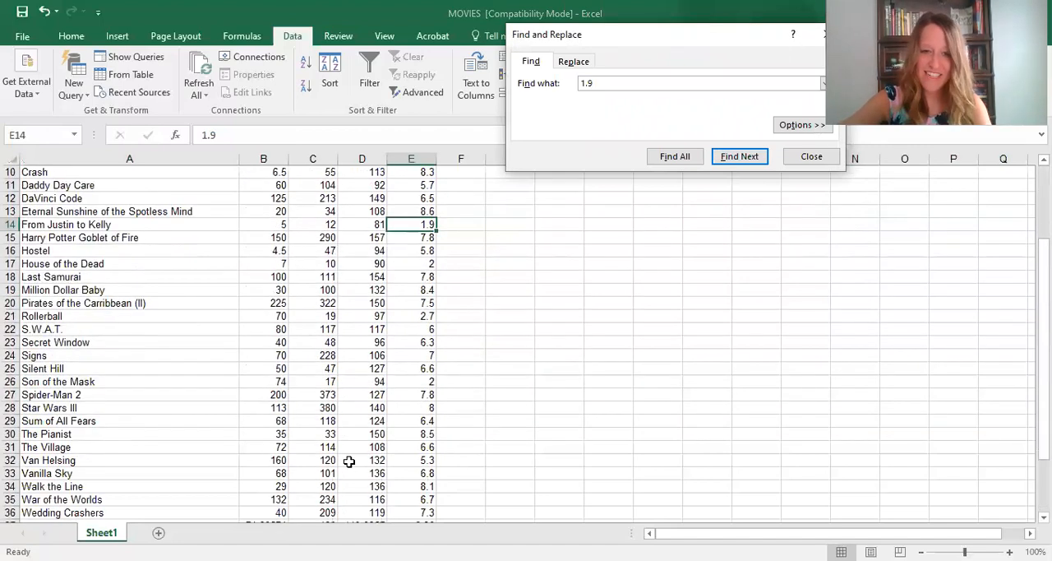
pyautogui.click(420, 418)
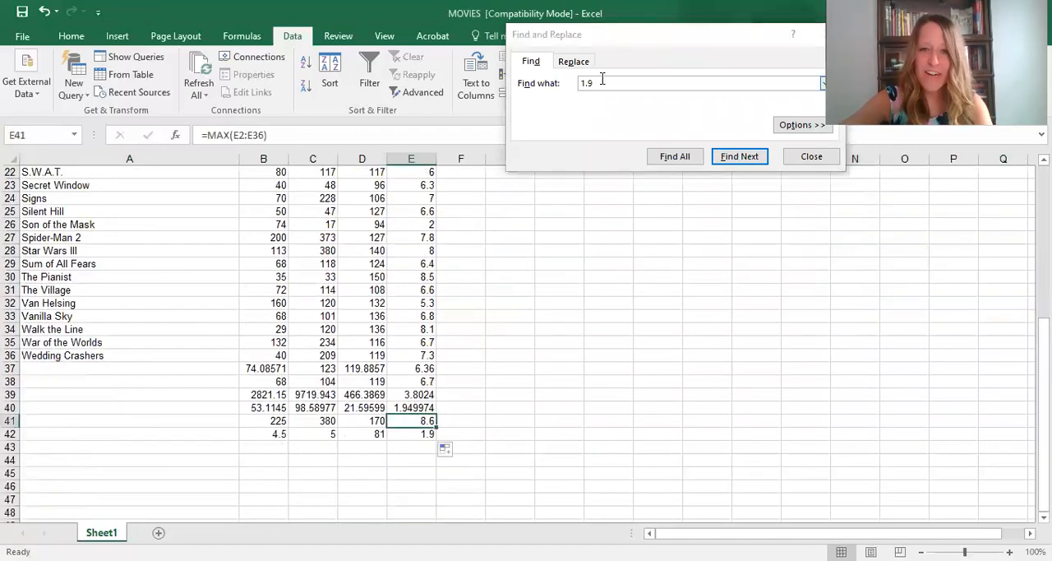
pyautogui.click(573, 90)
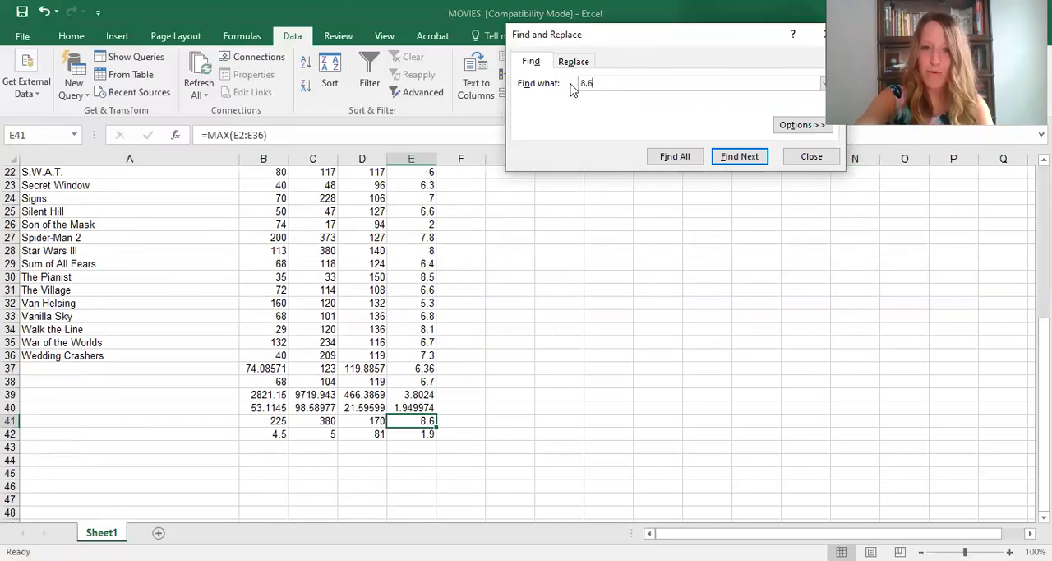
pyautogui.click(744, 159)
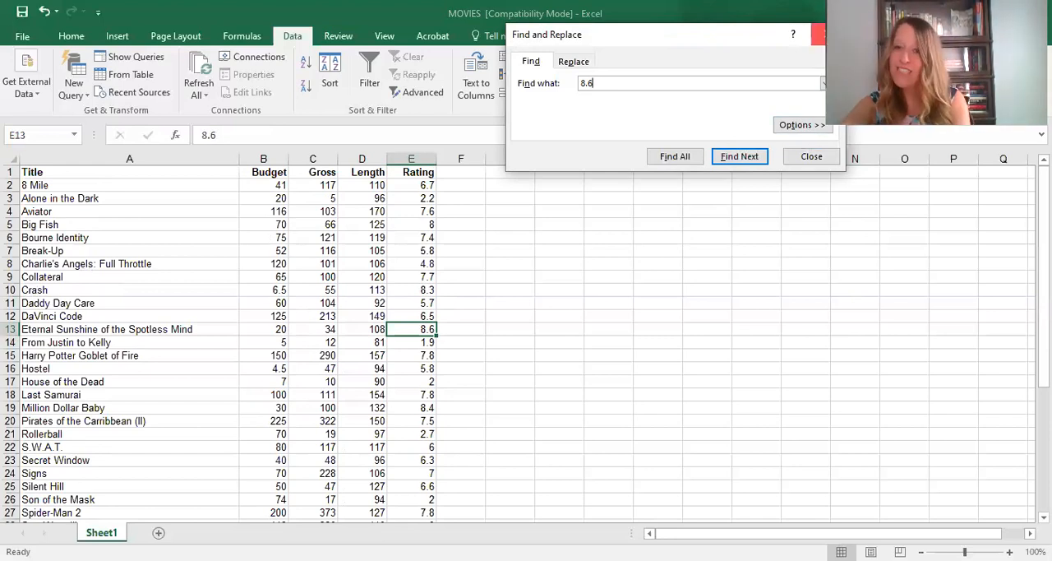
pyautogui.click(818, 34)
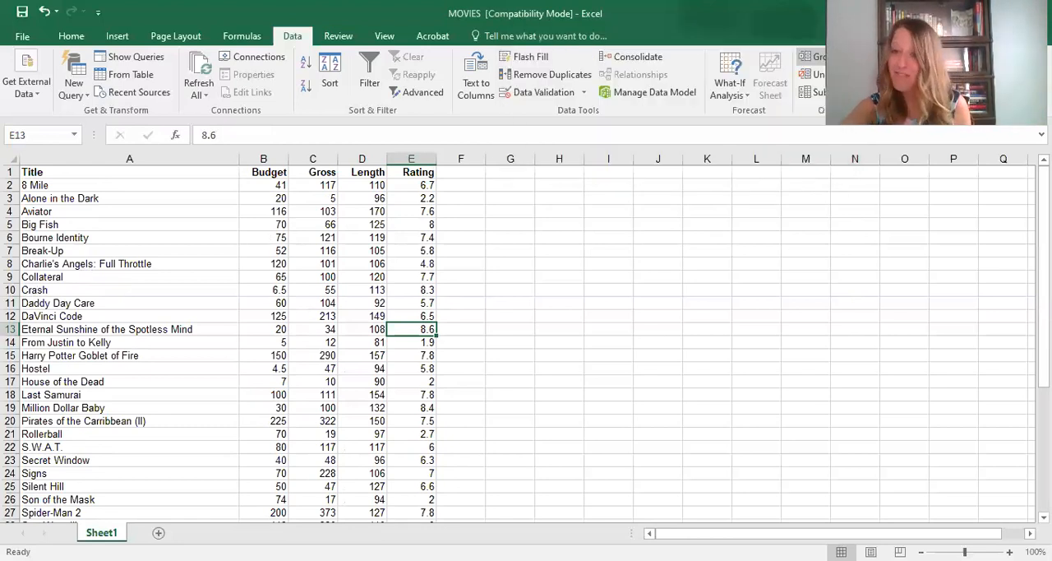
# - Clear the calculated statistics below the movie list in the range A37:E42
pyautogui.scroll(-6, 748, 193)
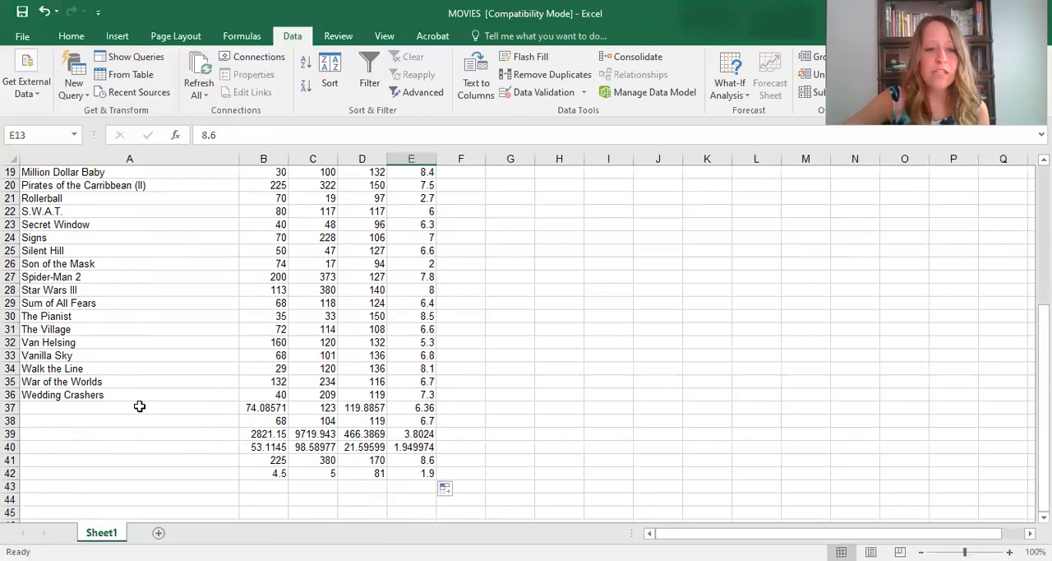
pyautogui.click(13, 408)
pyautogui.moveTo(99, 403); pyautogui.dragTo(424, 478)
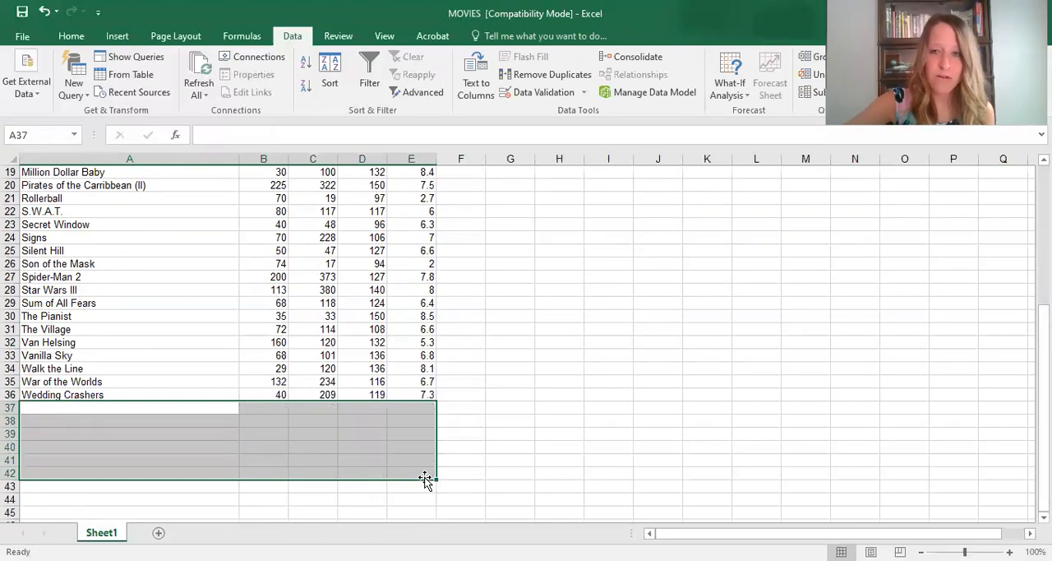
# - Examine the Analysis ToolPak entries in the add-ins section of the program options and close the options without changes
pyautogui.scroll(4, 414, 417)
pyautogui.scroll(2, 414, 417)
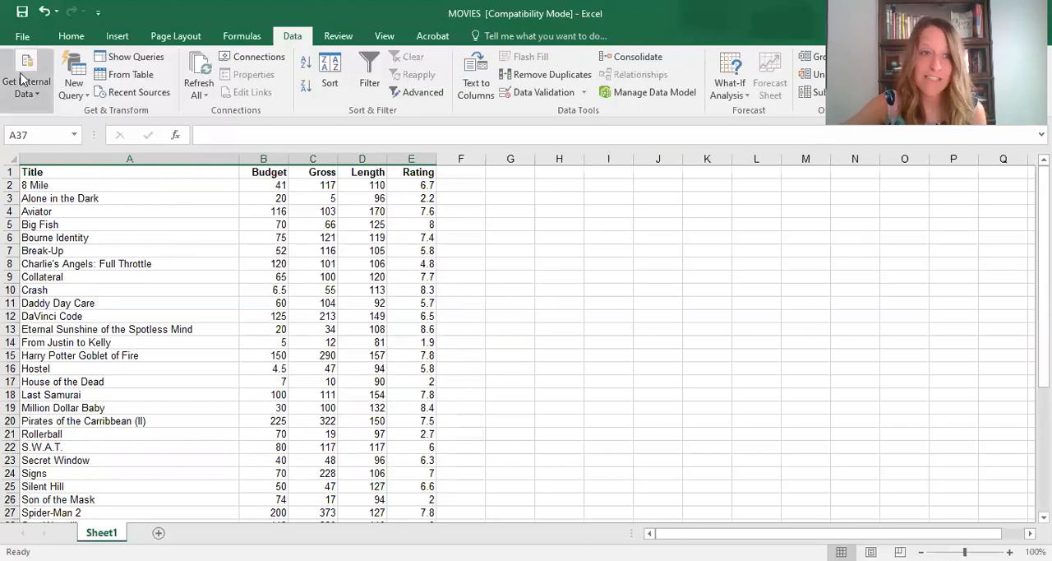
pyautogui.click(31, 39)
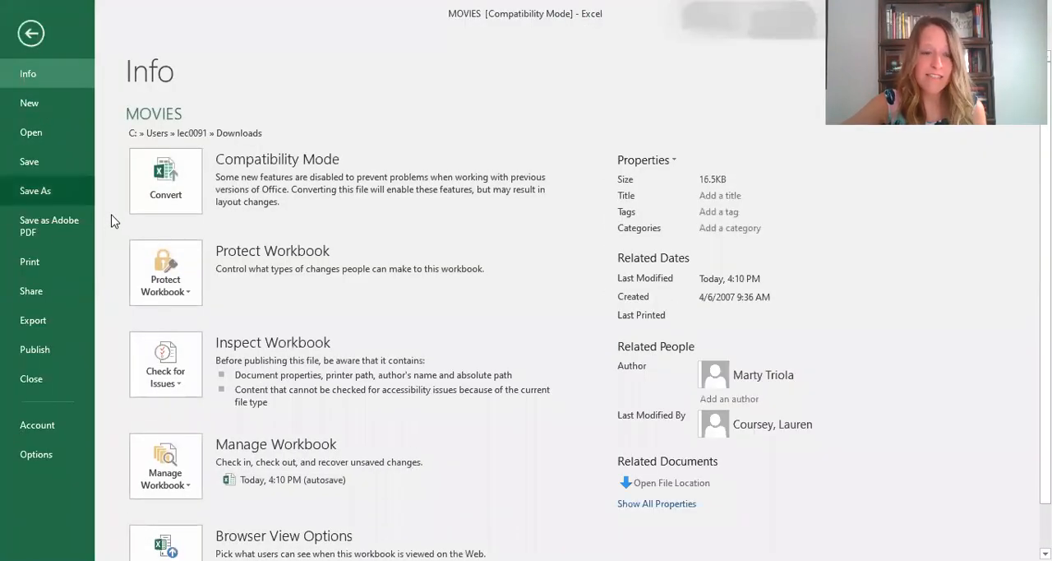
pyautogui.click(32, 33)
pyautogui.click(37, 43)
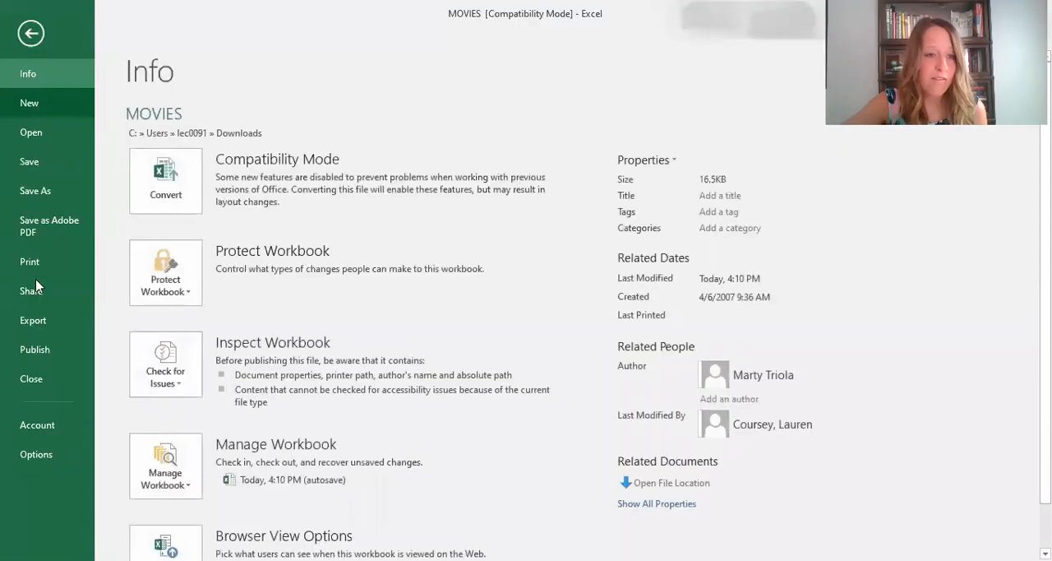
pyautogui.click(61, 455)
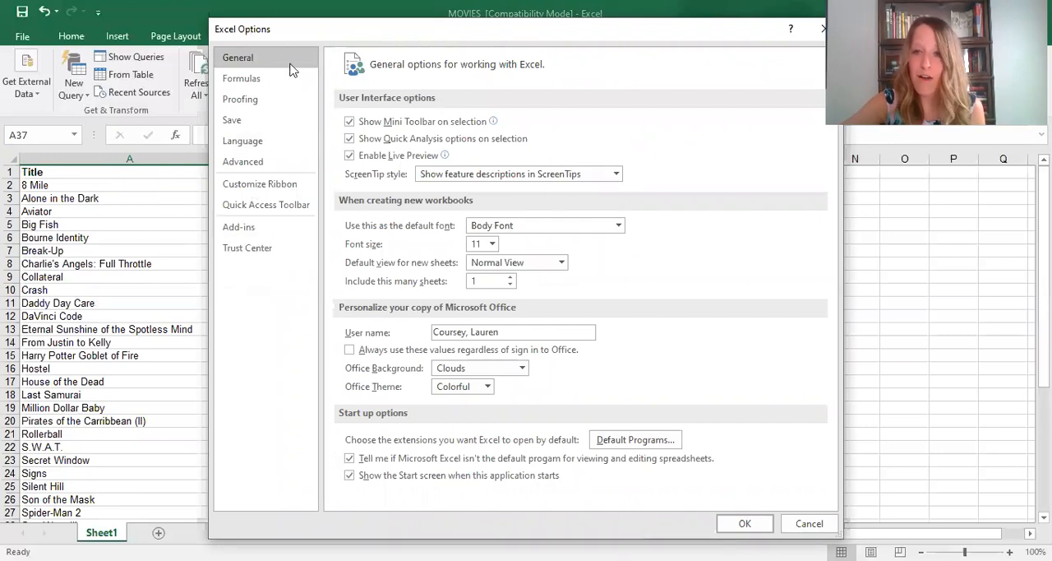
pyautogui.click(238, 230)
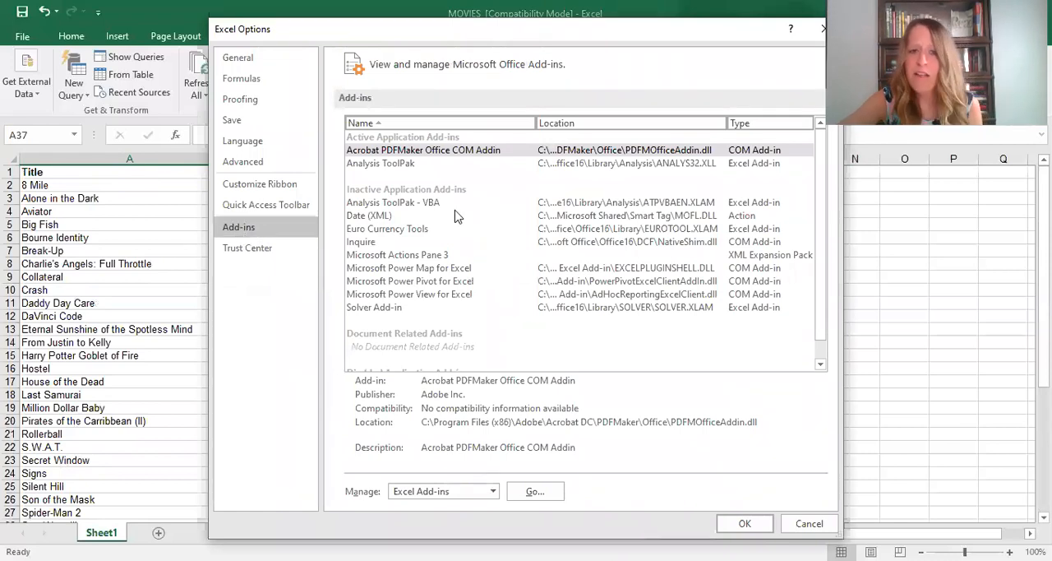
pyautogui.click(413, 207)
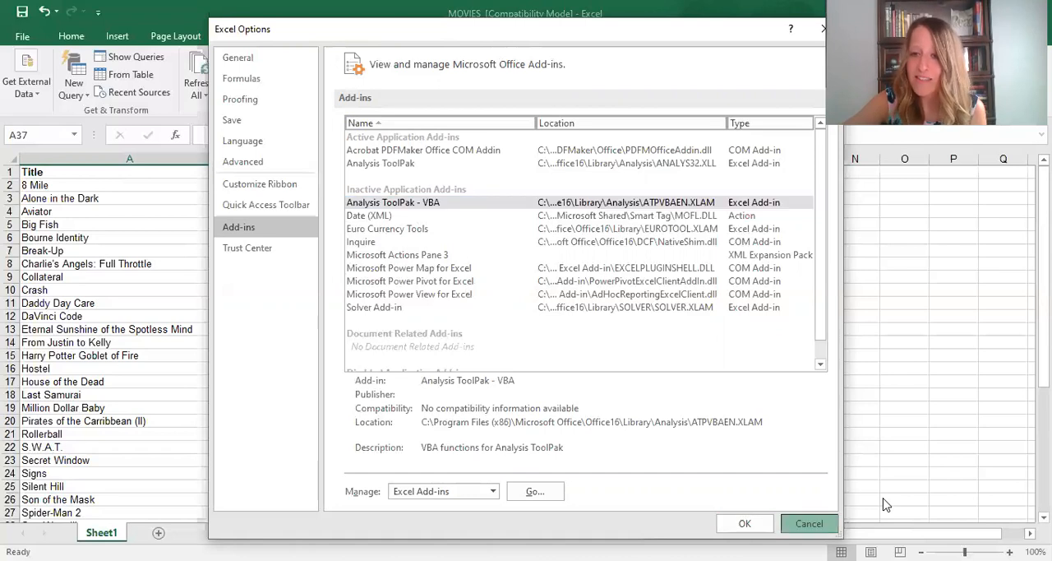
pyautogui.press('Escape')
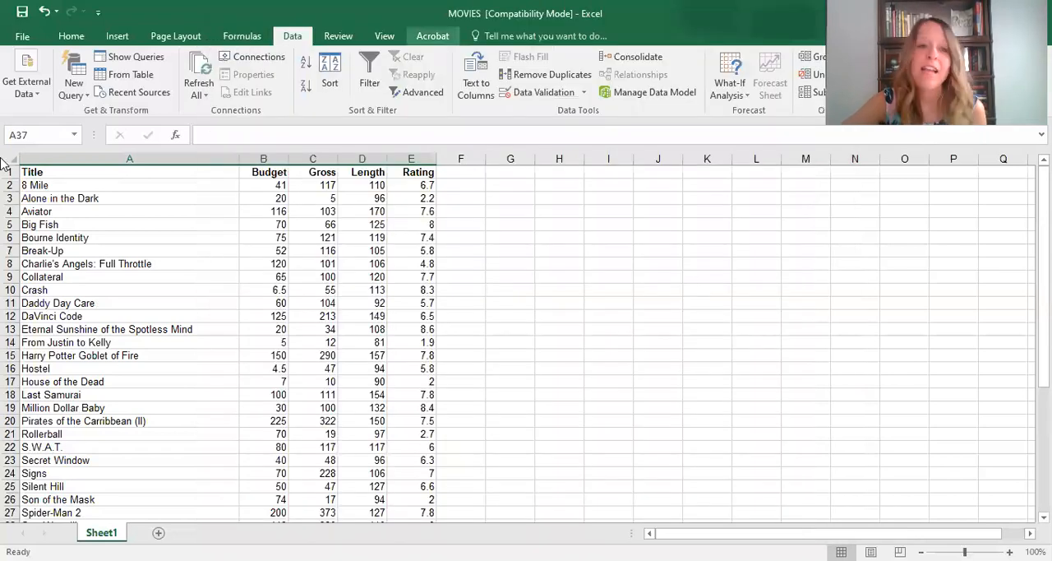
pyautogui.click(23, 38)
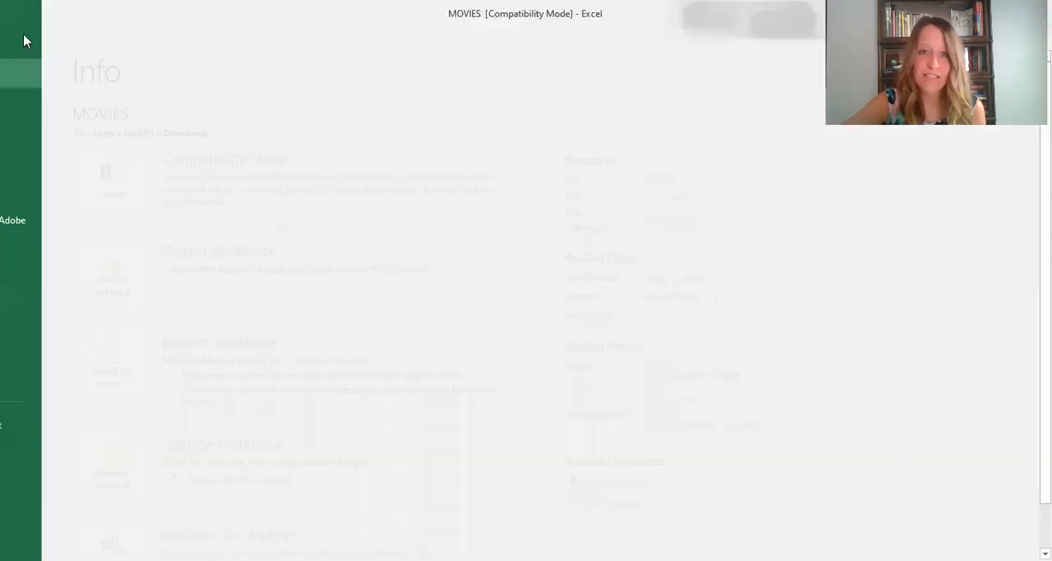
pyautogui.click(31, 40)
pyautogui.click(68, 41)
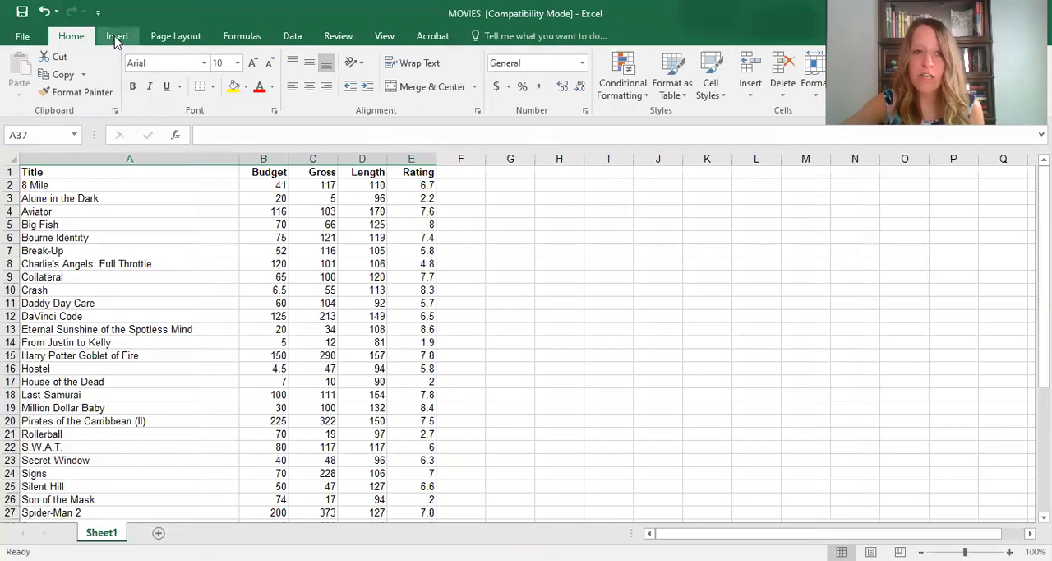
pyautogui.click(242, 37)
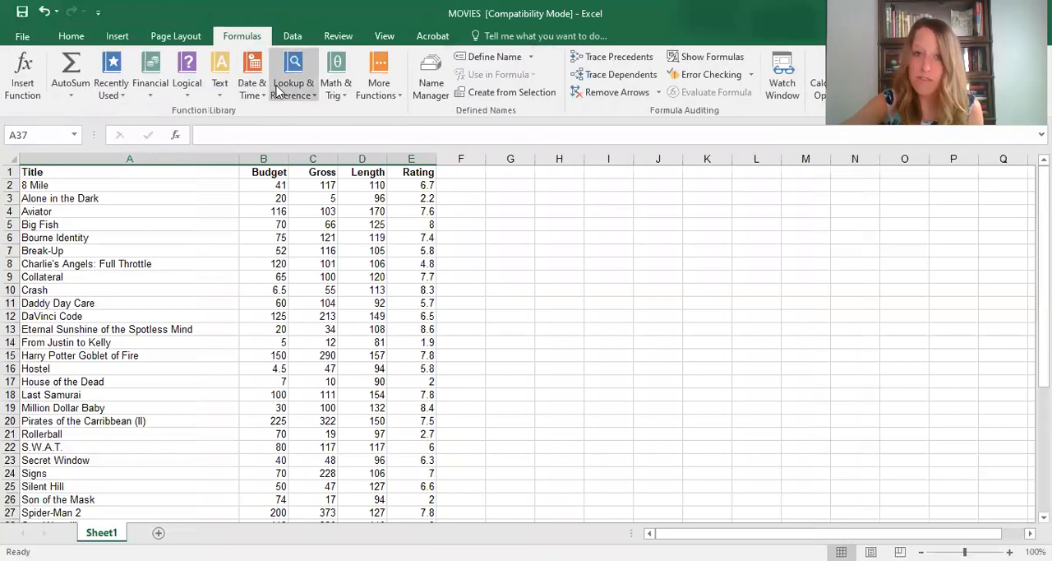
# - Start the Descriptive Statistics tool from the Data Analysis tools
pyautogui.click(295, 38)
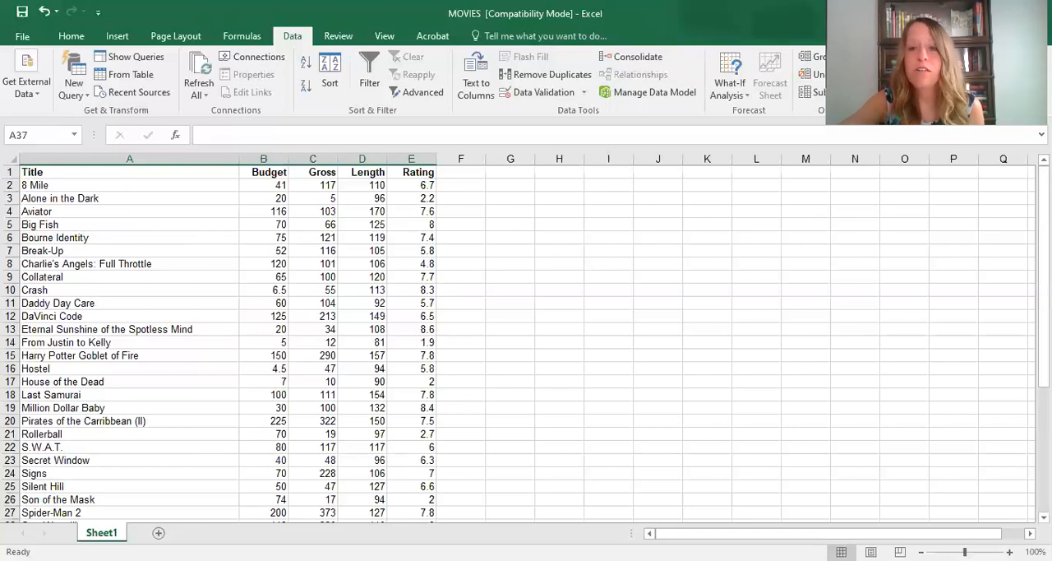
pyautogui.click(916, 57)
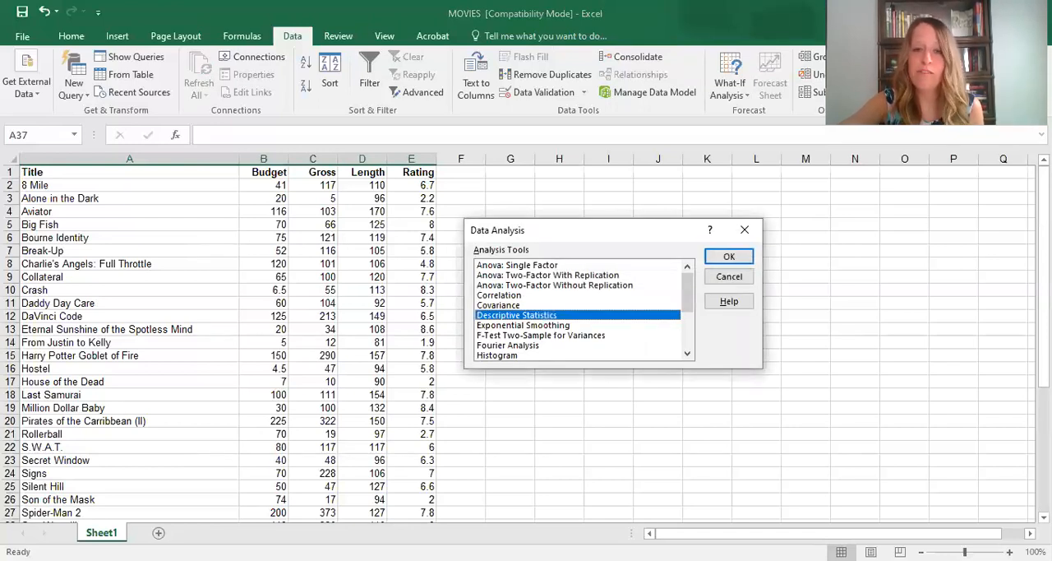
pyautogui.click(583, 265)
pyautogui.click(598, 275)
pyautogui.click(596, 296)
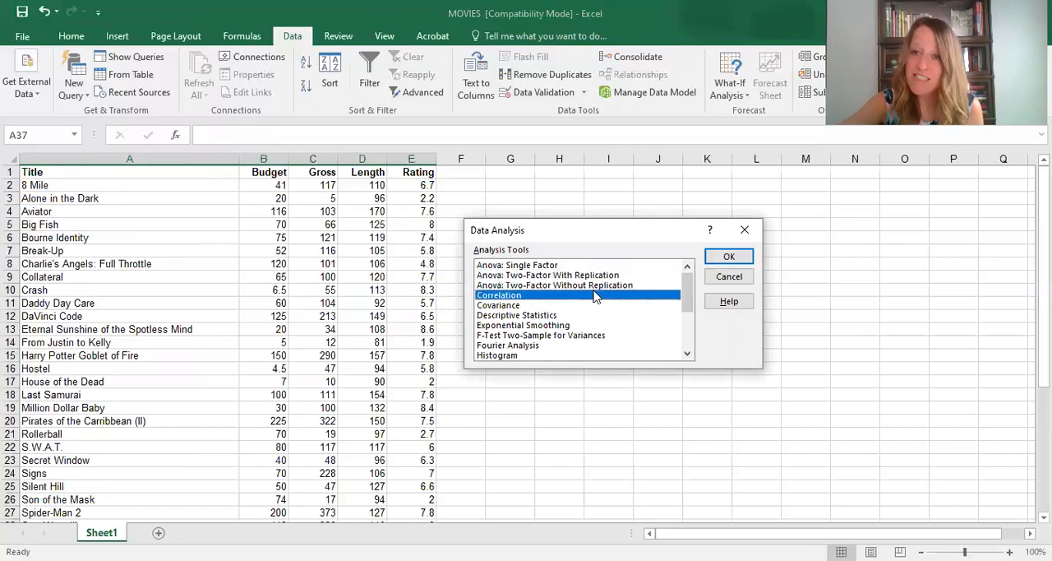
pyautogui.click(585, 315)
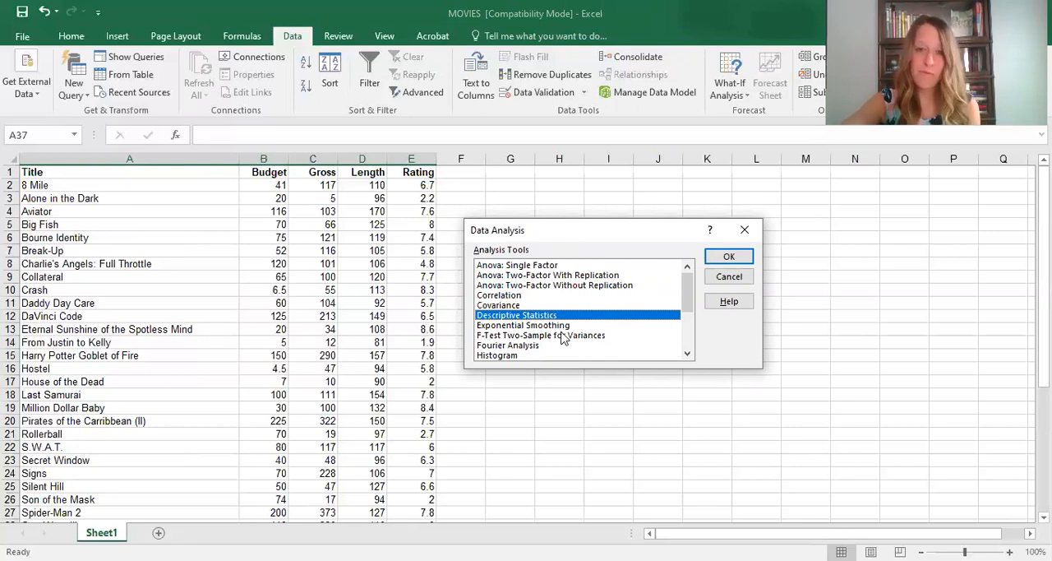
pyautogui.click(726, 256)
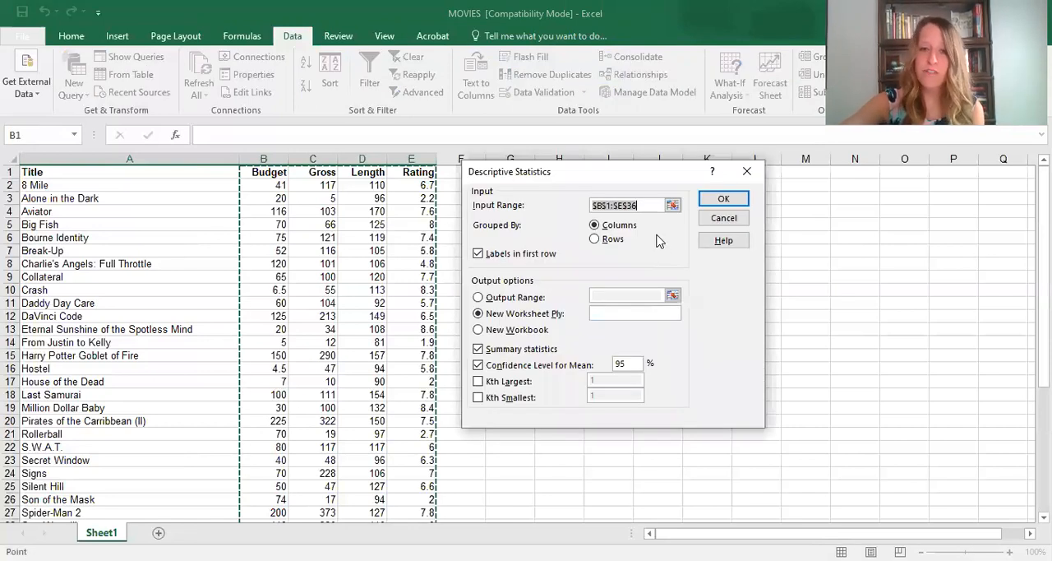
# - Generate summary statistics for B1:E36 on a new worksheet, with labels in the first row and the confidence level for the mean turned off
pyautogui.press('BackSpace')
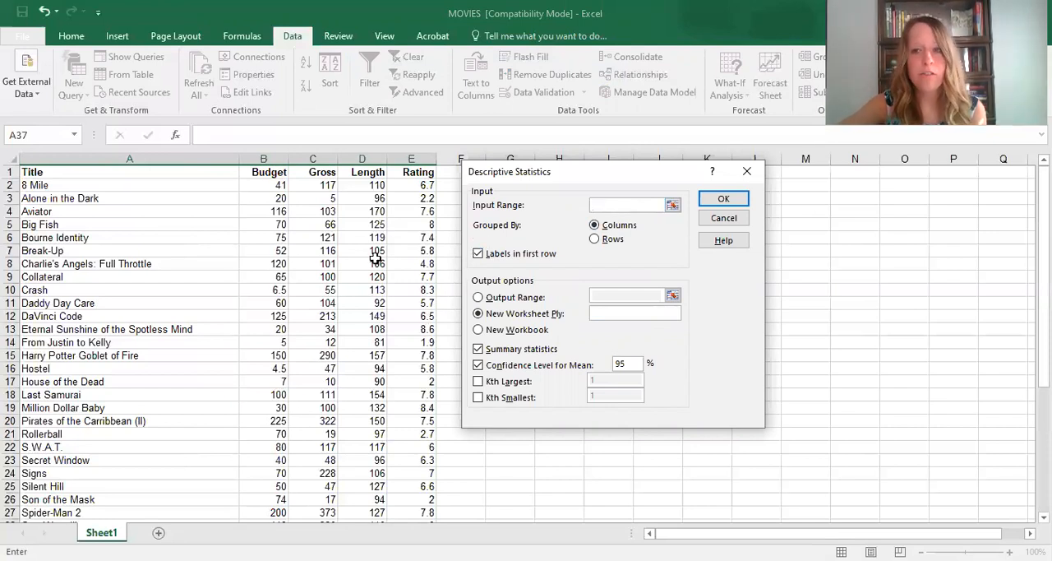
pyautogui.click(257, 172)
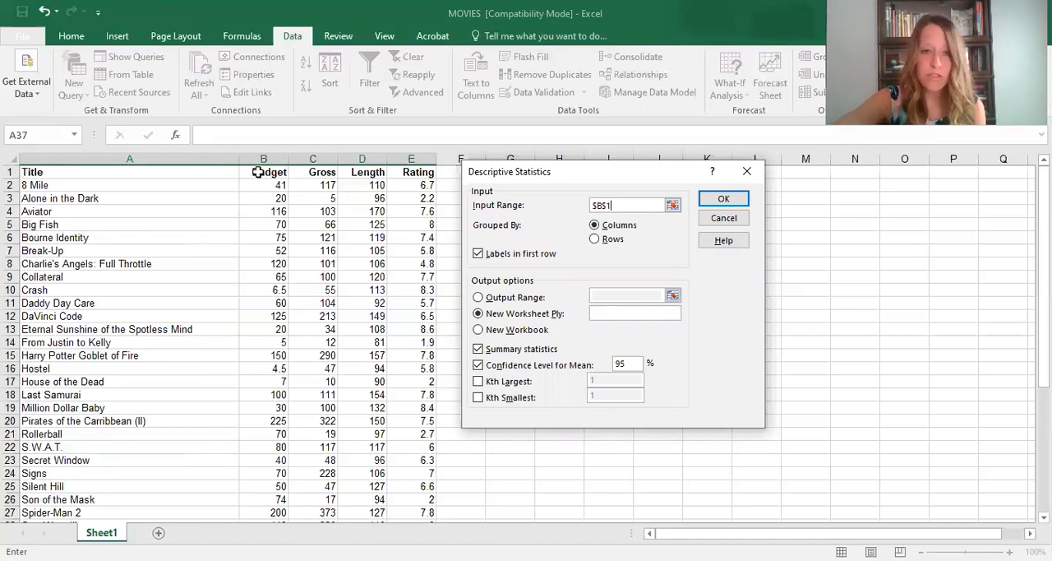
pyautogui.moveTo(257, 172); pyautogui.dragTo(431, 487)
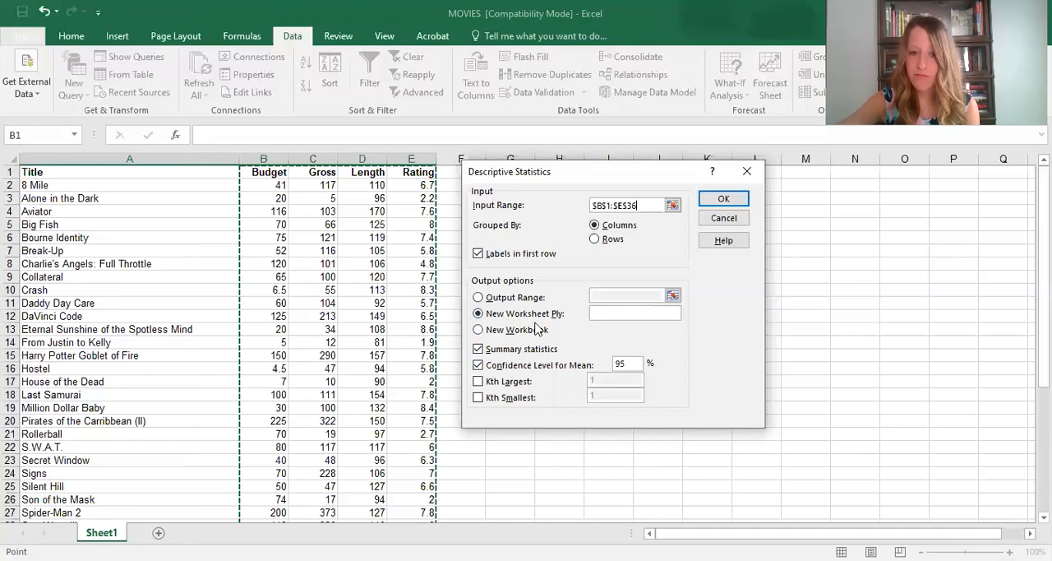
pyautogui.click(476, 361)
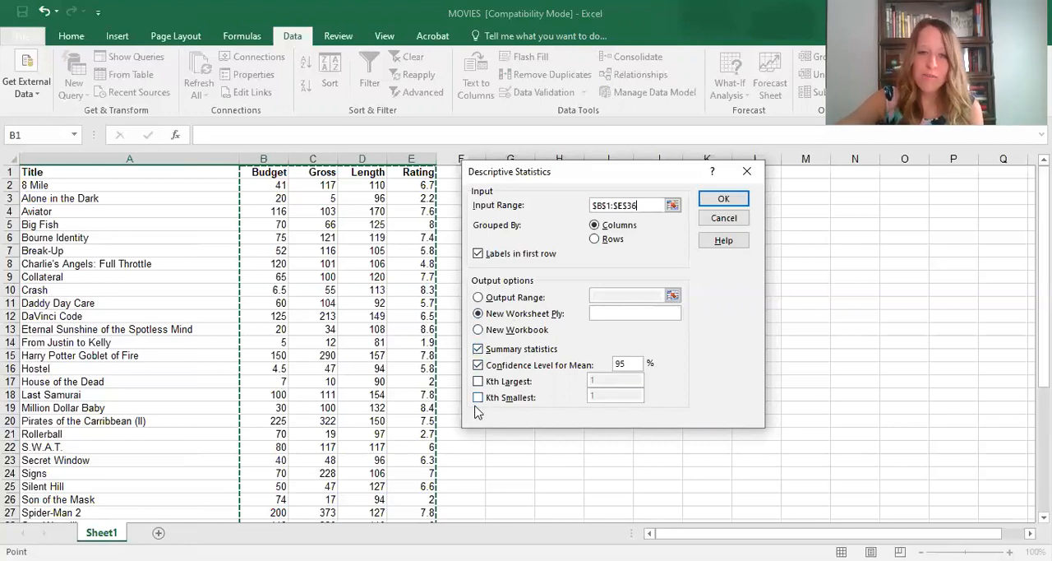
pyautogui.click(479, 367)
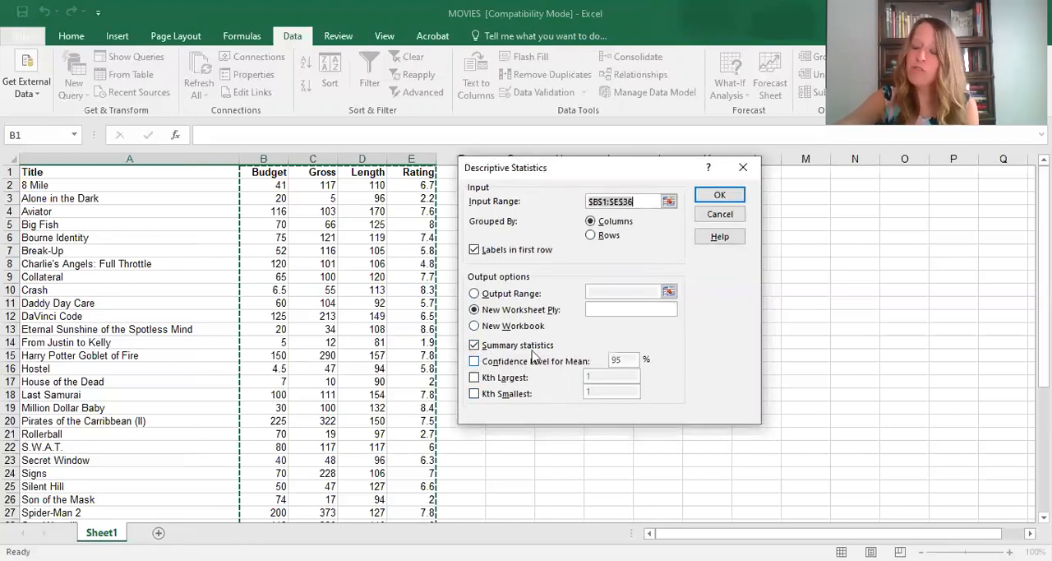
pyautogui.click(727, 202)
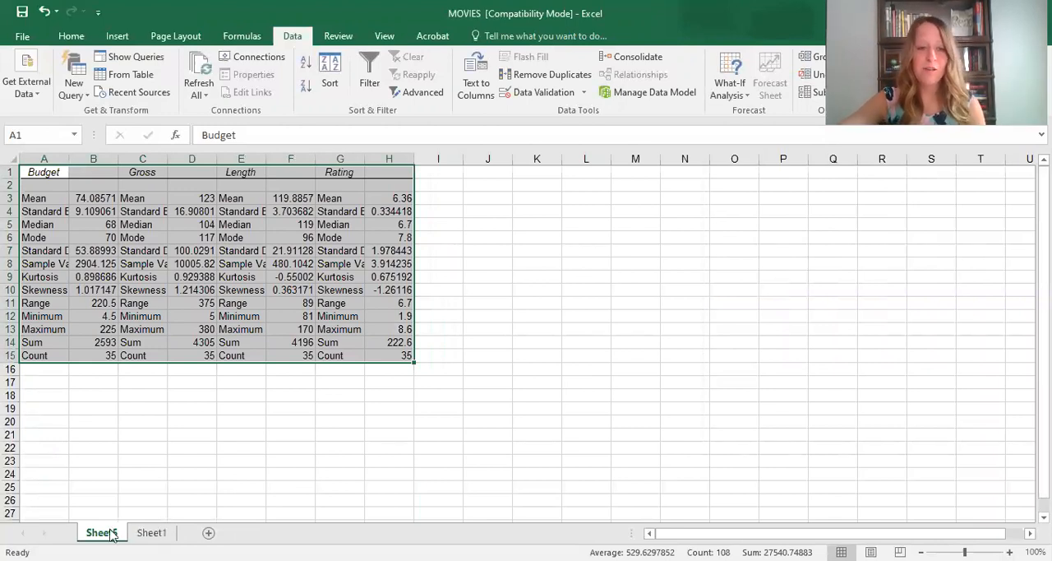
# - Compare the new statistics sheet with the movie list on Sheet1 and examine the variable headings in its first row
pyautogui.click(152, 532)
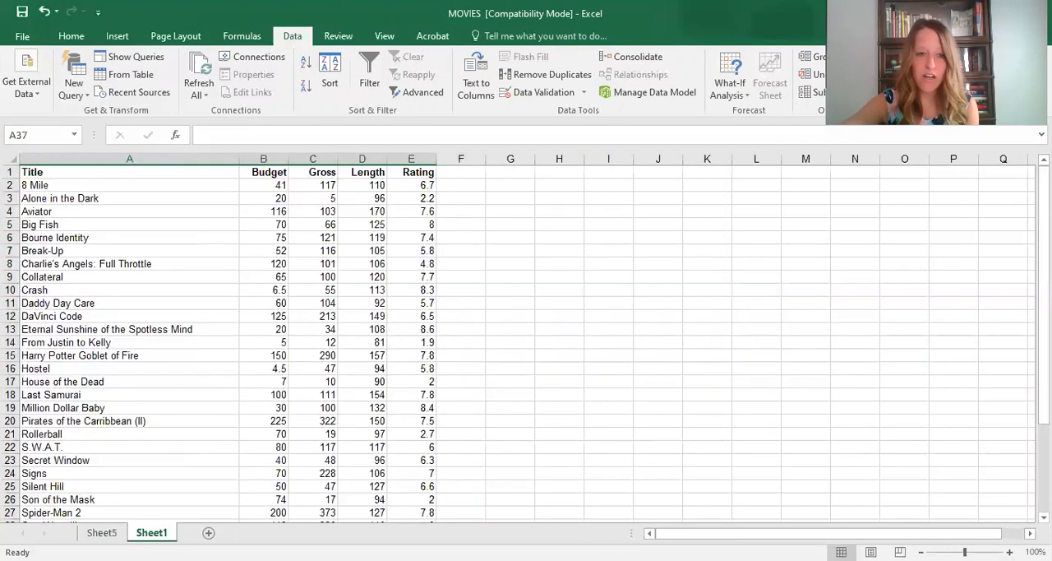
pyautogui.click(102, 532)
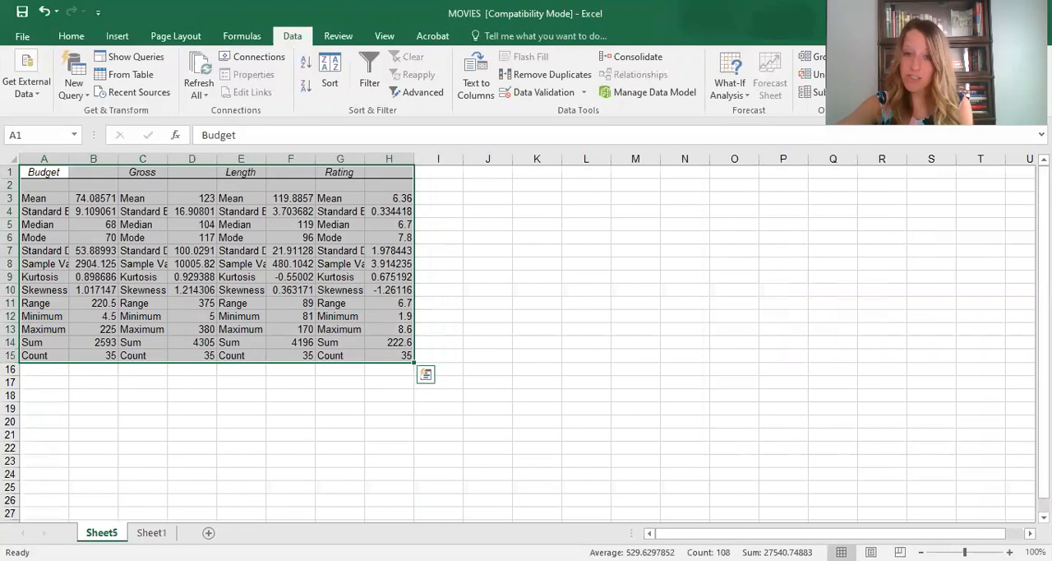
pyautogui.click(151, 532)
pyautogui.click(102, 531)
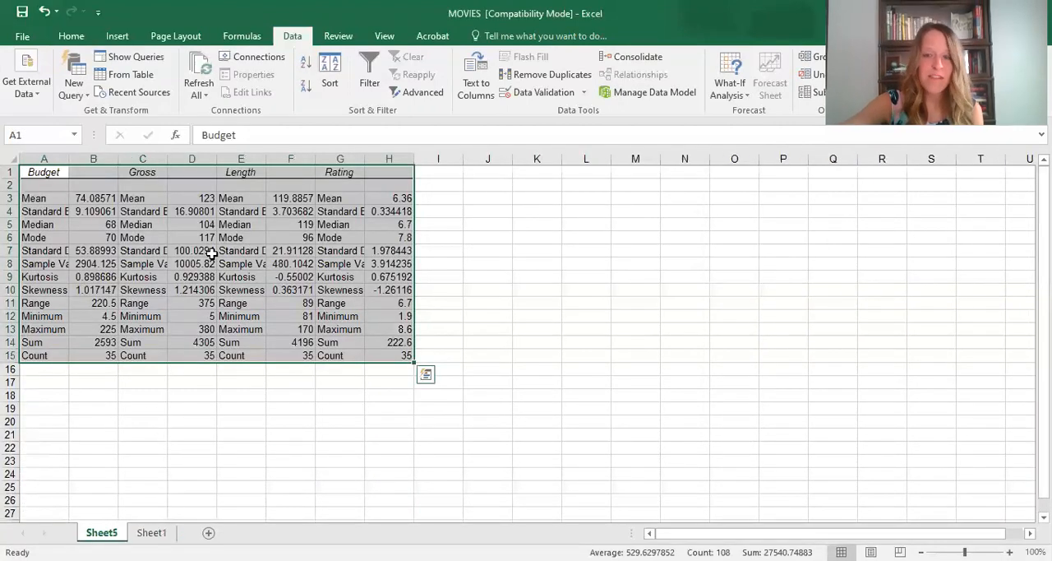
pyautogui.click(11, 172)
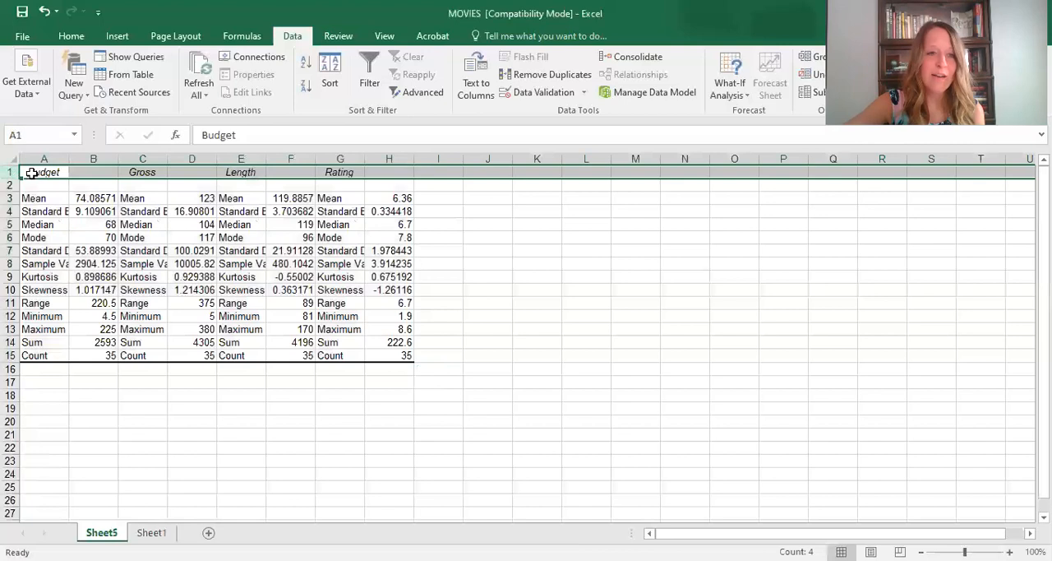
pyautogui.click(243, 173)
pyautogui.click(341, 172)
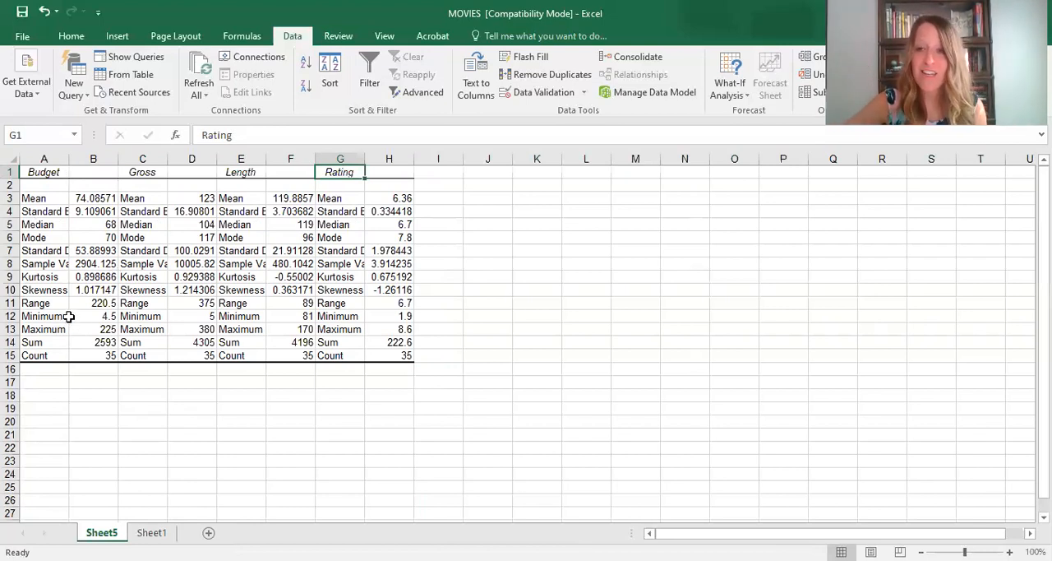
# - Examine the mean of each variable in row 3 of the statistics sheet
pyautogui.click(85, 201)
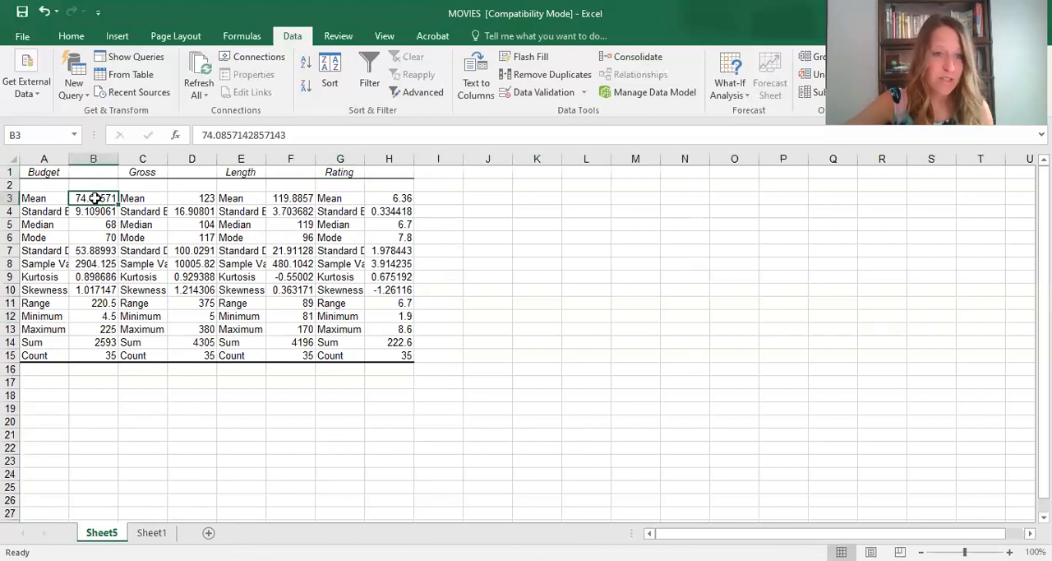
pyautogui.click(210, 202)
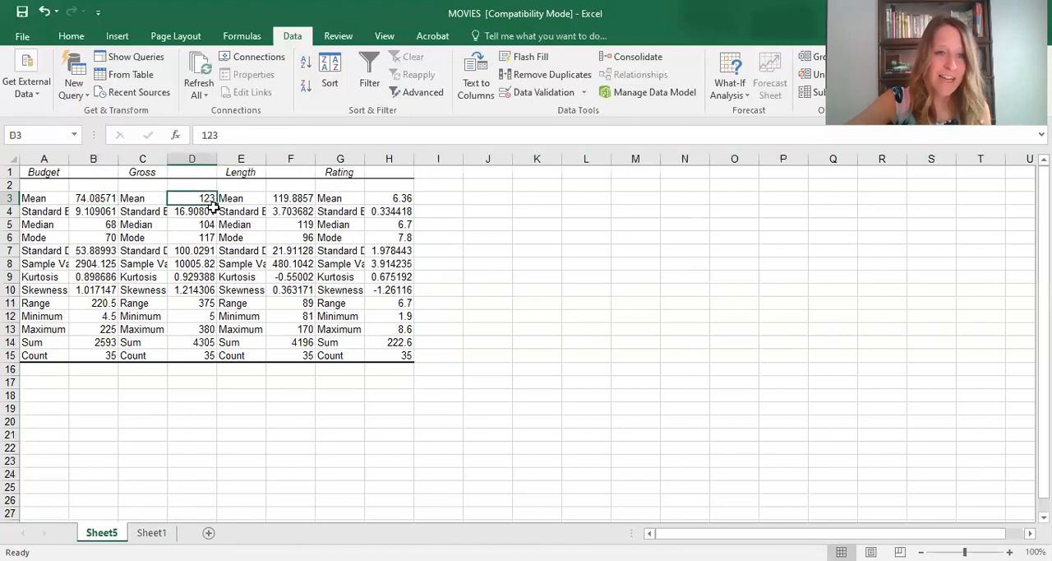
pyautogui.click(304, 212)
pyautogui.click(289, 198)
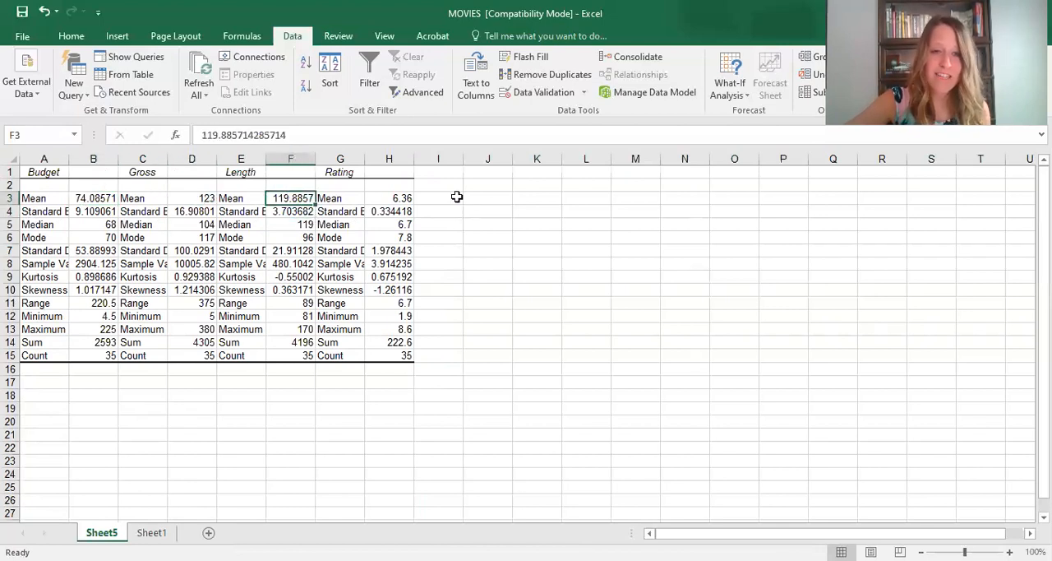
pyautogui.click(399, 199)
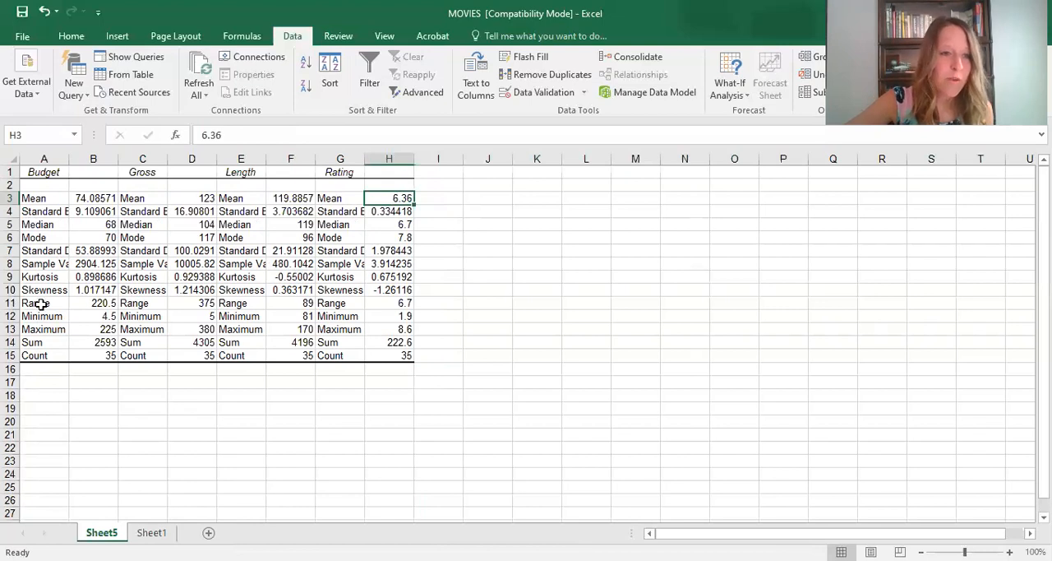
# - Review the median and standard deviation rows and widen column A to show more of the statistic labels
pyautogui.click(11, 225)
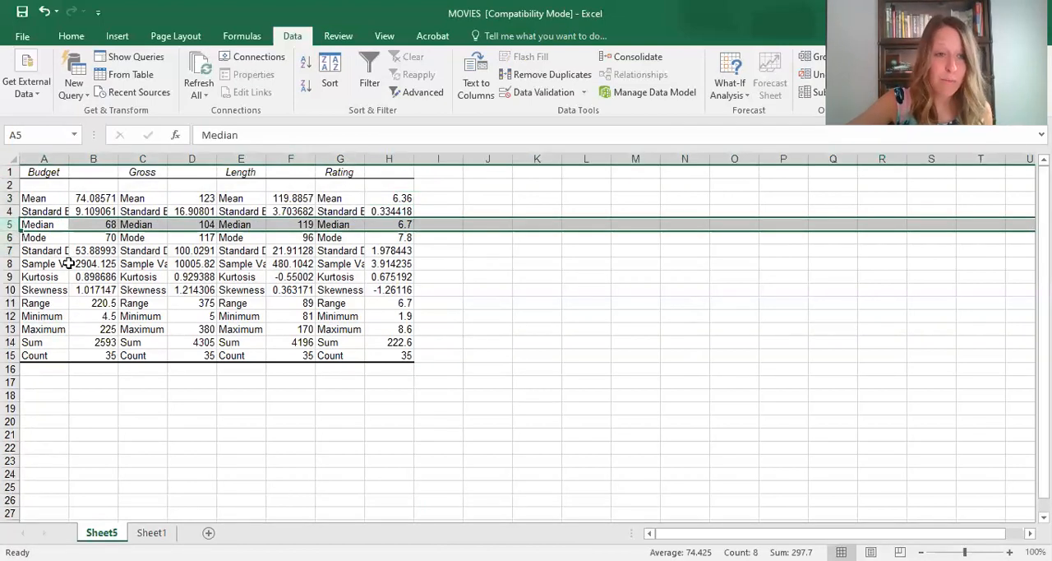
pyautogui.click(14, 250)
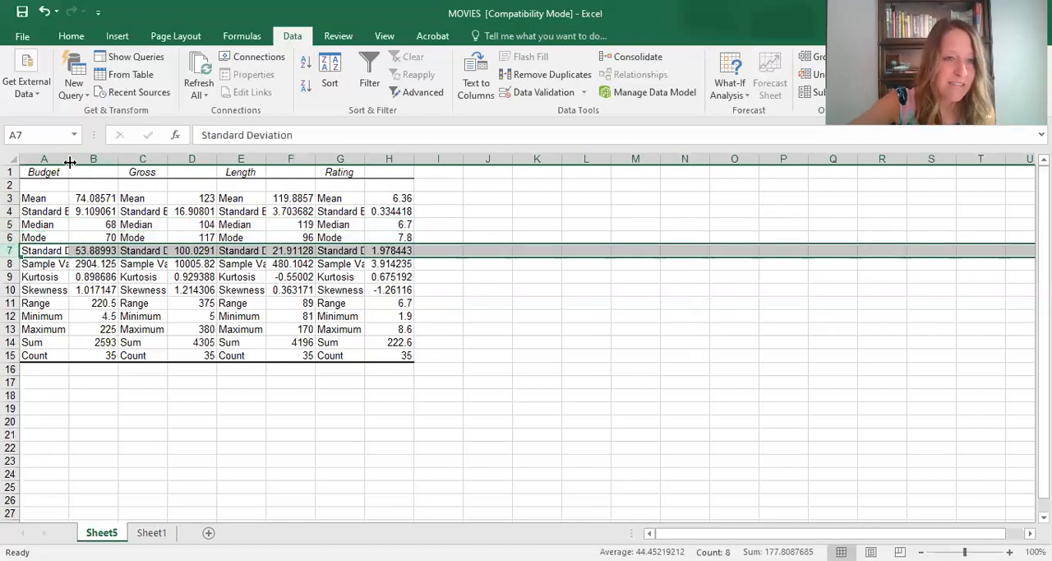
pyautogui.moveTo(70, 162); pyautogui.dragTo(86, 162)
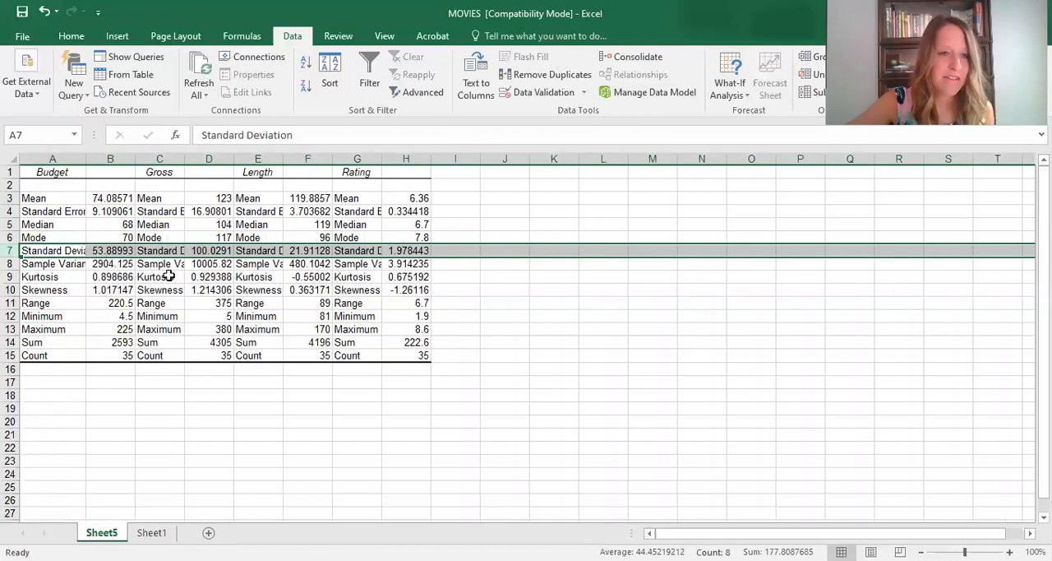
# - Examine the Budget sample variance and the range and maximum rows of the statistics output
pyautogui.click(99, 264)
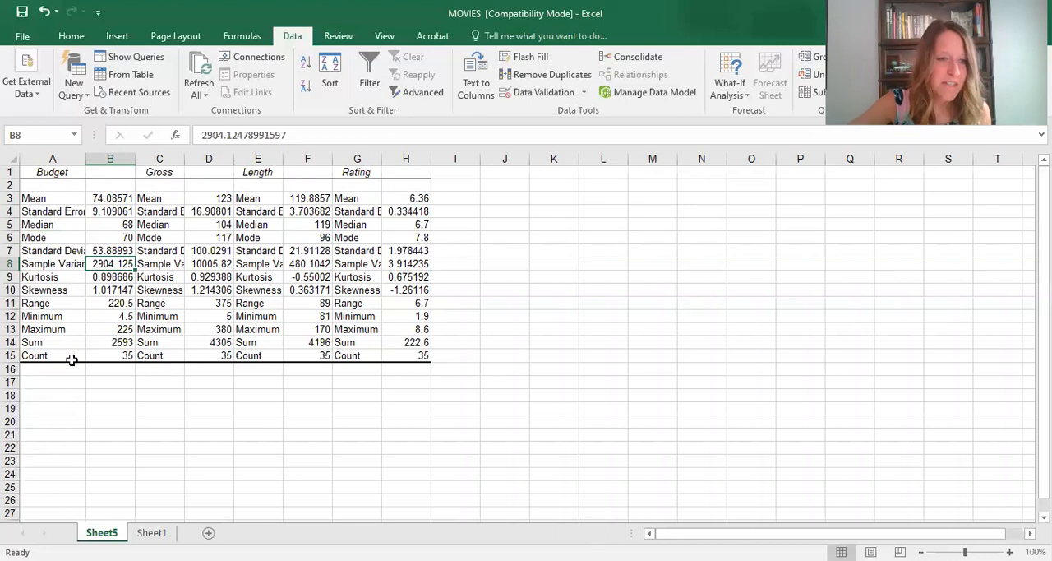
pyautogui.click(11, 303)
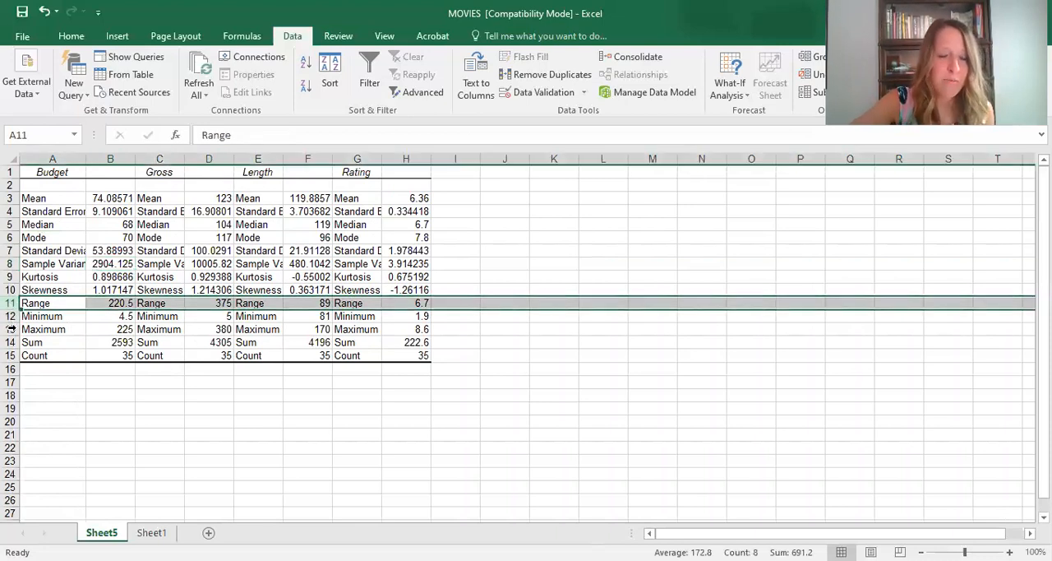
pyautogui.click(11, 329)
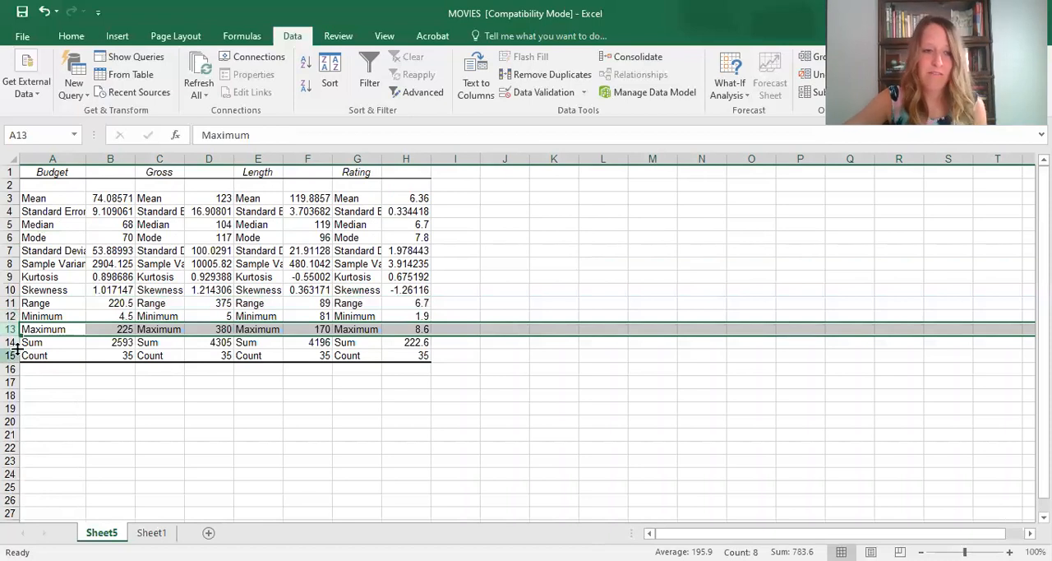
# - Examine the count for Budget, Gross, Length and Rating in row 15
pyautogui.click(97, 355)
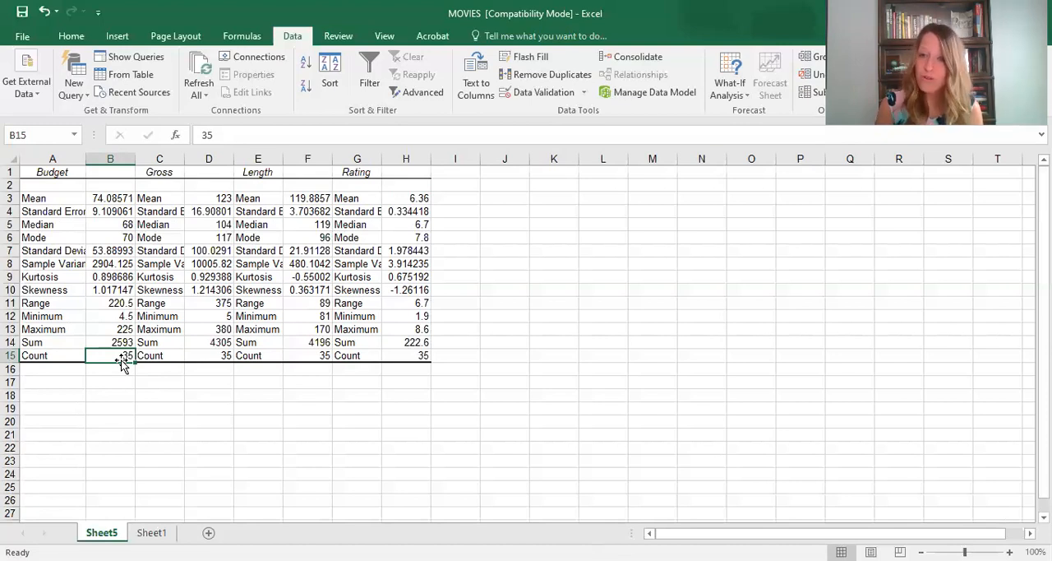
pyautogui.click(51, 358)
pyautogui.click(113, 358)
pyautogui.click(225, 355)
pyautogui.click(216, 345)
pyautogui.click(218, 356)
pyautogui.click(325, 359)
pyautogui.click(361, 358)
pyautogui.click(417, 359)
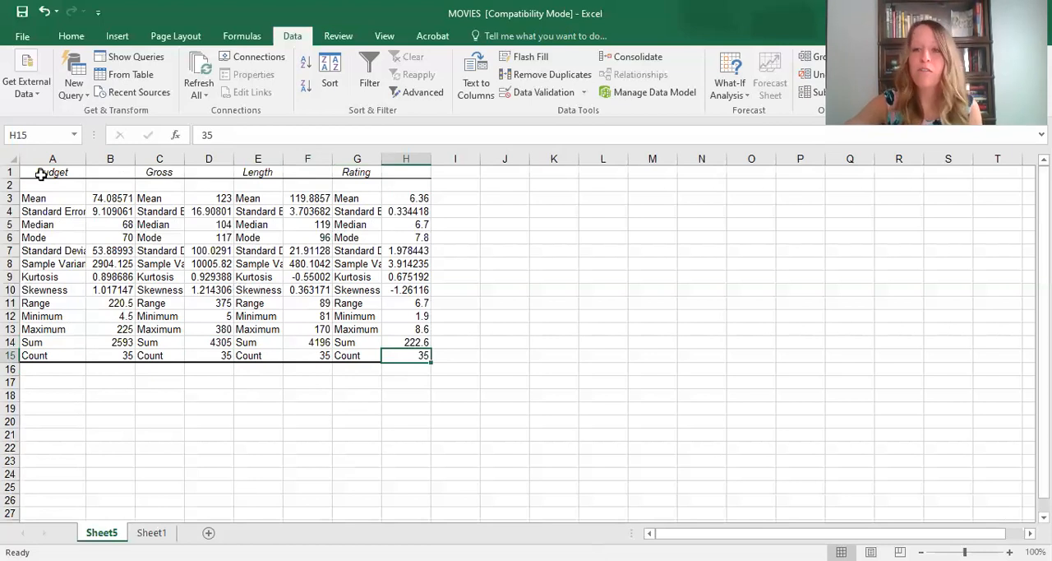
# - Check the Budget mean, switch to the Word document and examine the italic SD notation in the results paragraph
pyautogui.click(93, 198)
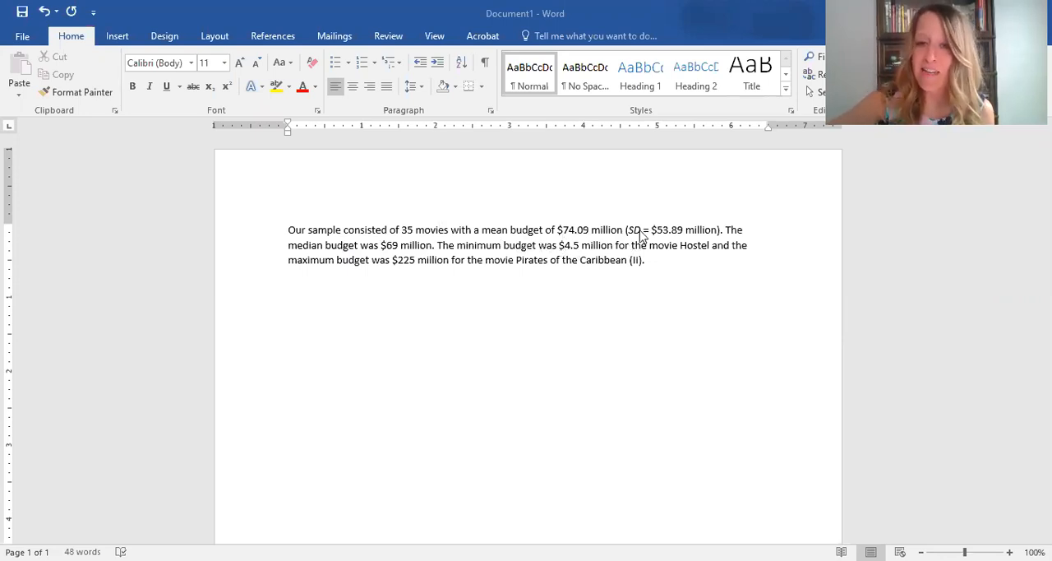
pyautogui.moveTo(644, 229); pyautogui.dragTo(630, 231)
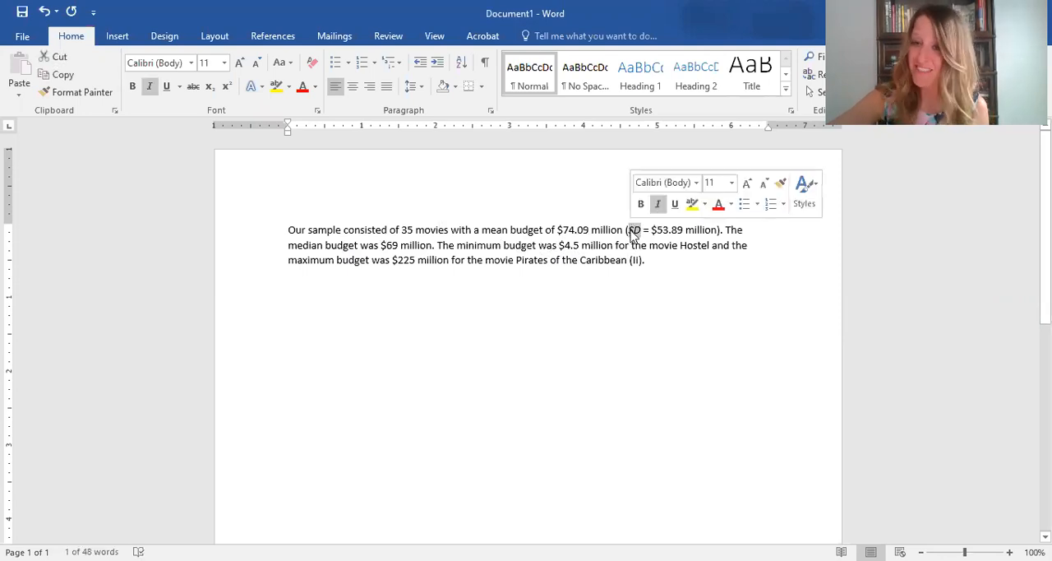
pyautogui.click(650, 261)
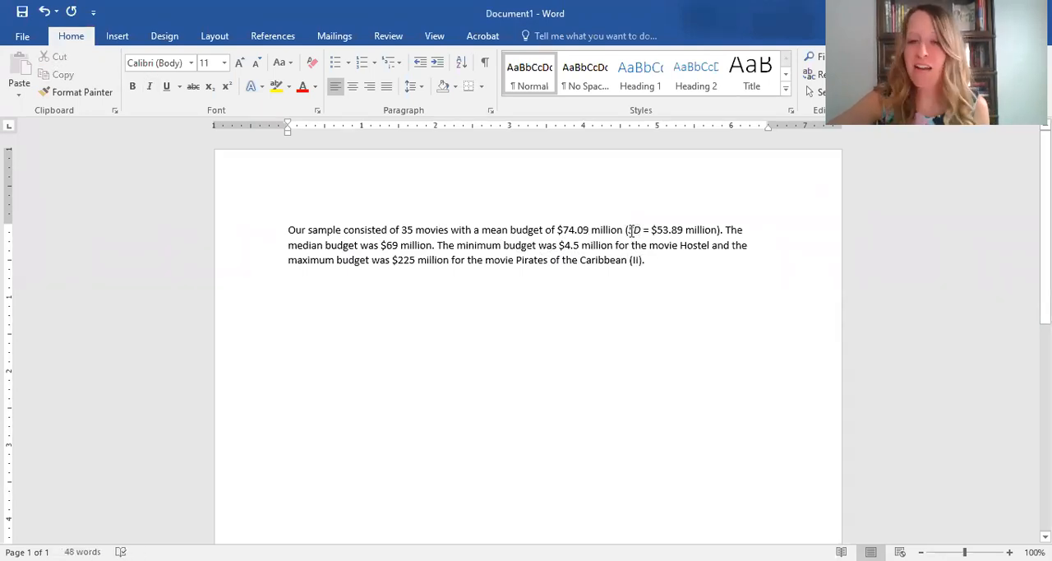